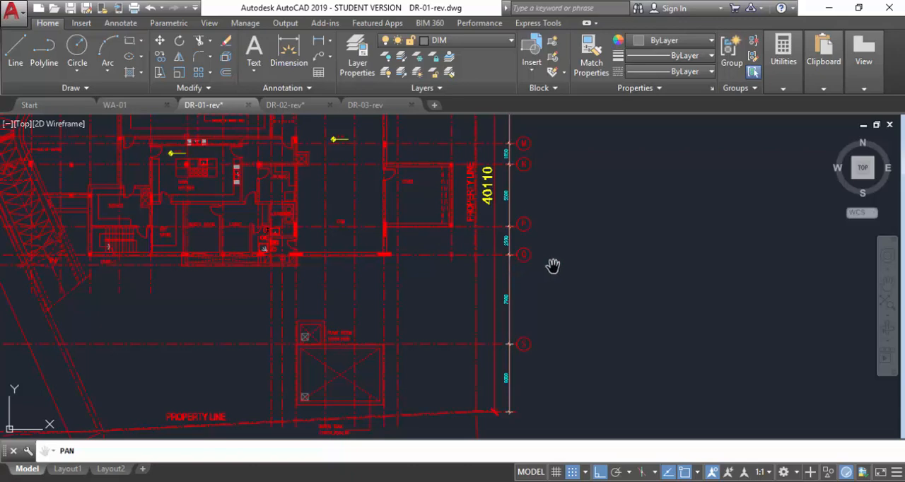
Examine the basement floor plan, its grid dimensions, level marks and the service rooms around the kitchen, laundry and gym.
{"action": "left_click_drag", "start_coordinate": [568, 251], "coordinate": [578, 255]}
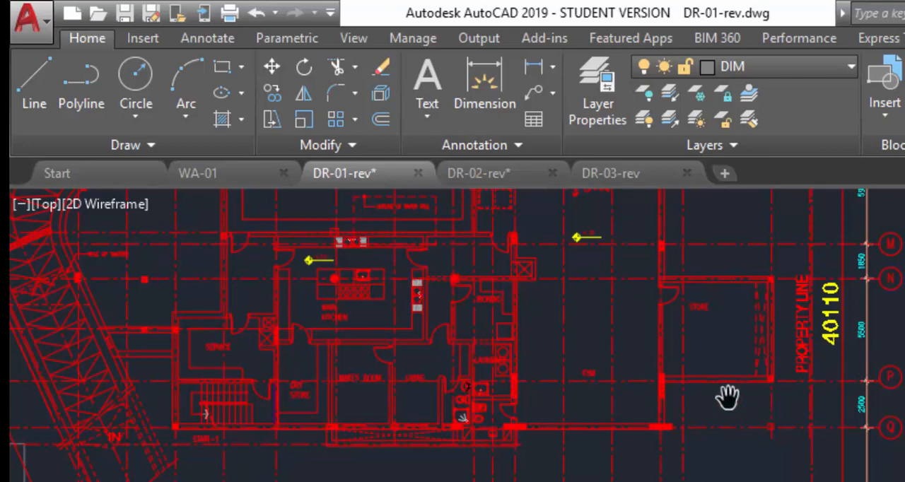
{"action": "scroll", "coordinate": [728, 394], "scroll_direction": "down", "scroll_amount": 3}
{"action": "mouse_move", "coordinate": [586, 313]}
{"action": "left_mouse_down"}
{"action": "mouse_move", "coordinate": [576, 380]}
{"action": "mouse_move", "coordinate": [613, 481]}
{"action": "mouse_move", "coordinate": [628, 481]}
{"action": "left_mouse_up"}
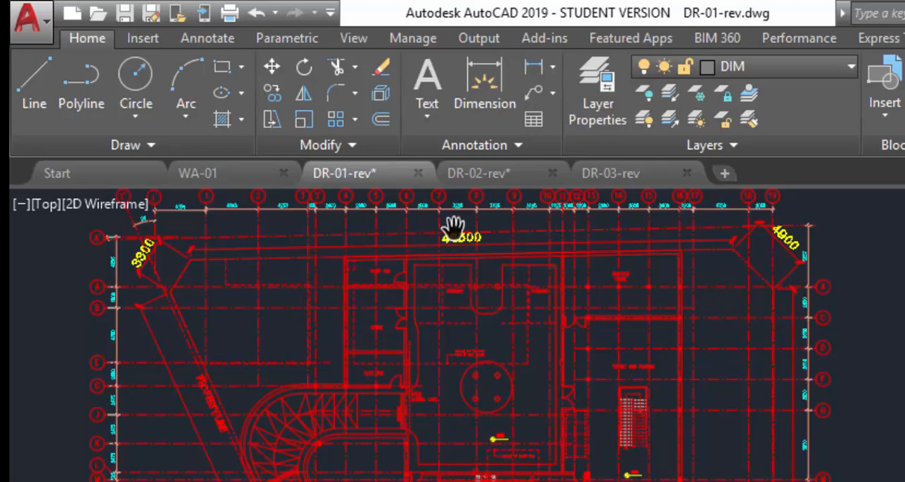
{"action": "scroll", "coordinate": [523, 474], "scroll_direction": "up", "scroll_amount": 5}
{"action": "scroll", "coordinate": [540, 416], "scroll_direction": "down", "scroll_amount": 5}
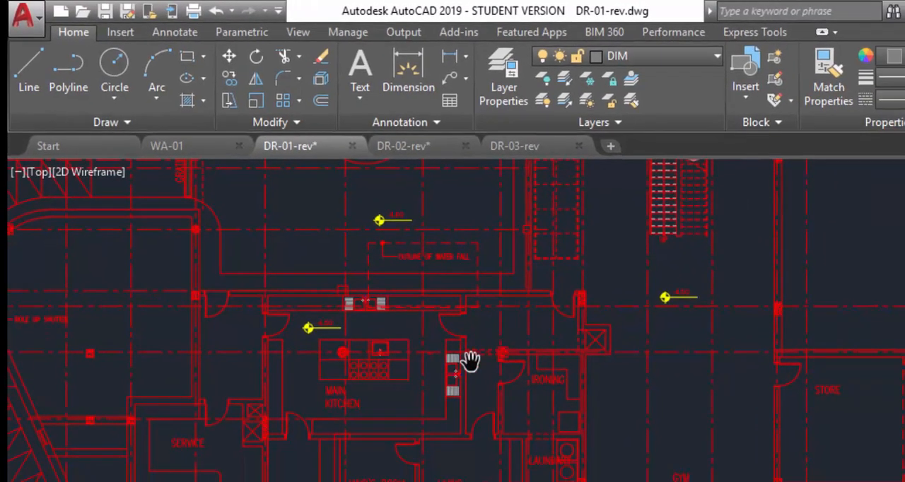
{"action": "scroll", "coordinate": [791, 361], "scroll_direction": "up", "scroll_amount": 7}
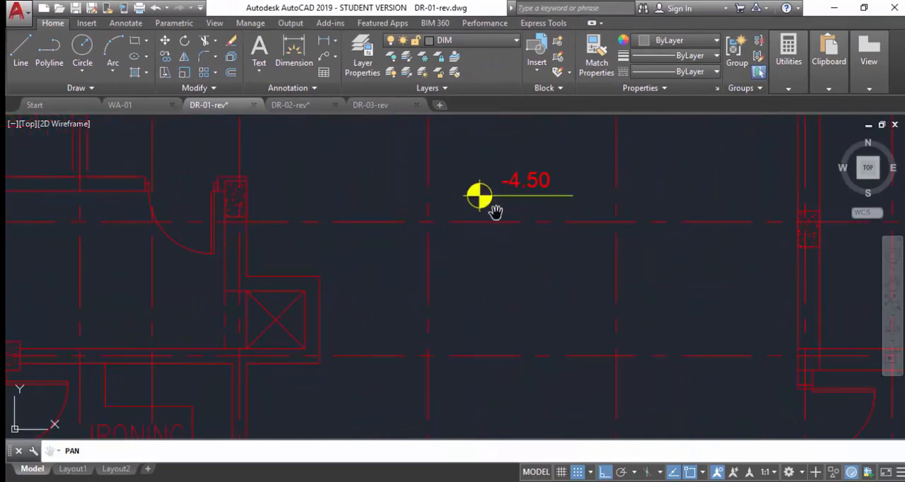
{"action": "scroll", "coordinate": [332, 225], "scroll_direction": "down", "scroll_amount": 6}
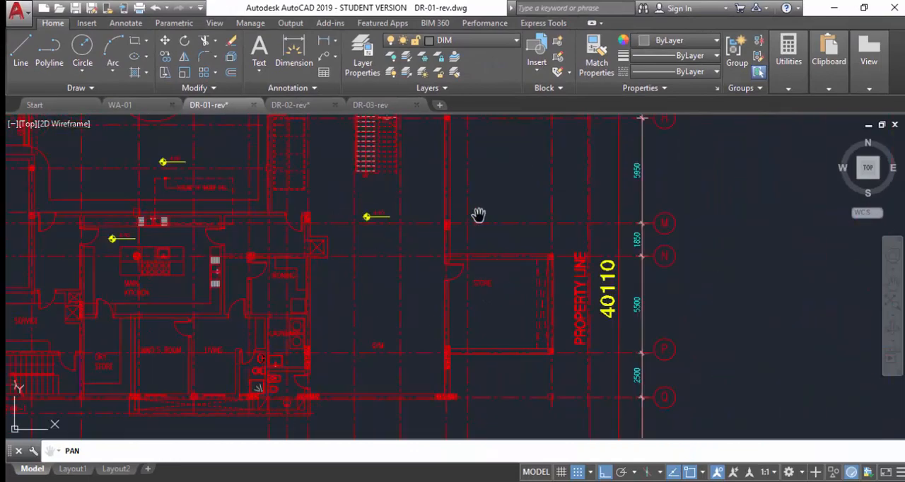
{"action": "scroll", "coordinate": [495, 255], "scroll_direction": "down", "scroll_amount": 6}
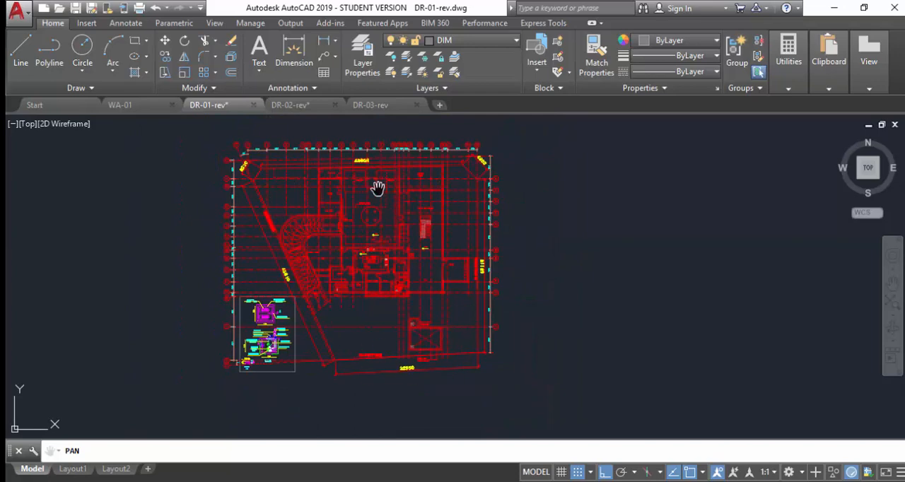
{"action": "scroll", "coordinate": [395, 277], "scroll_direction": "up", "scroll_amount": 6}
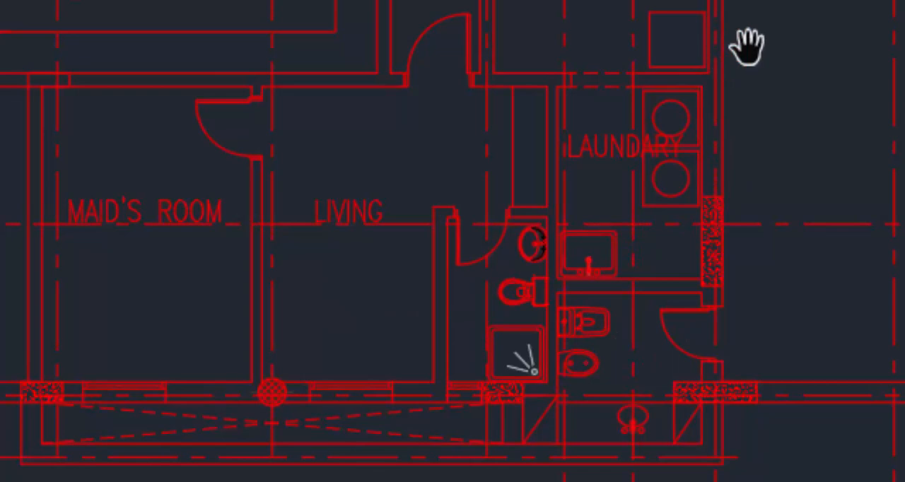
{"action": "right_click", "coordinate": [459, 182]}
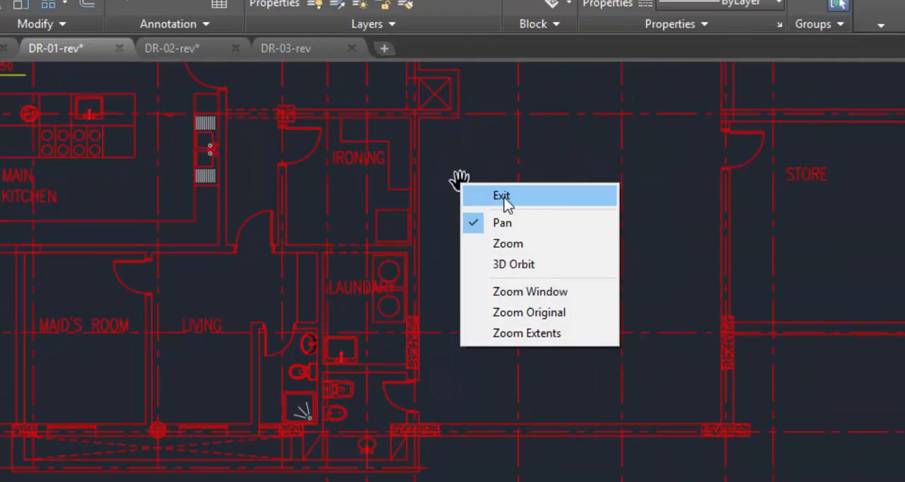
{"action": "left_click", "coordinate": [504, 200]}
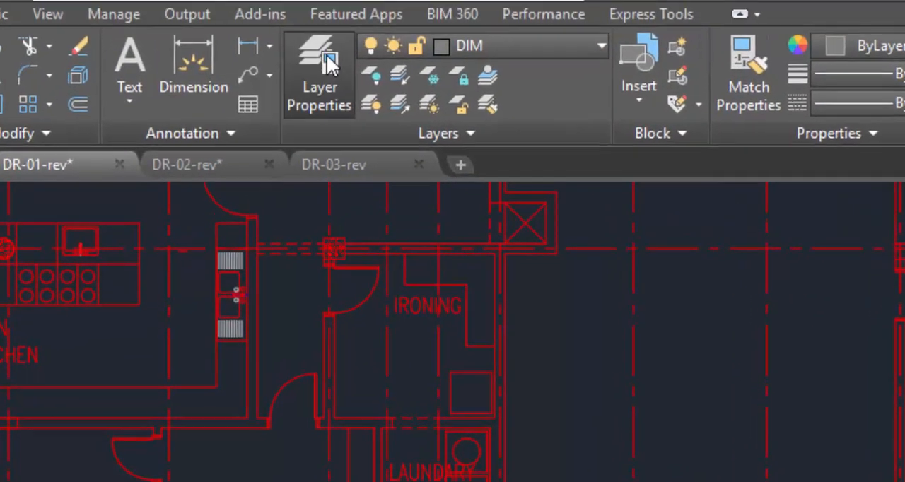
Open the Layer Properties Manager and locate the first of the XR-BASEMENT reference layers.
{"action": "left_click", "coordinate": [332, 64]}
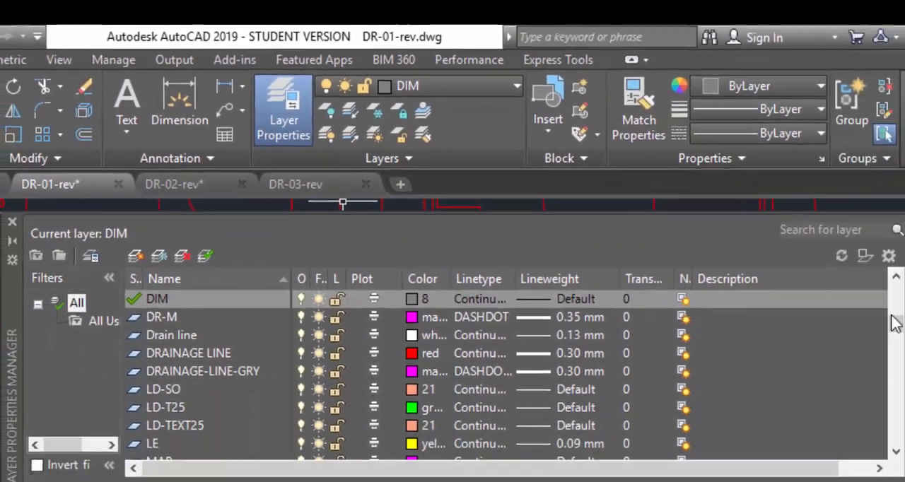
{"action": "left_click_drag", "start_coordinate": [769, 274], "coordinate": [773, 302]}
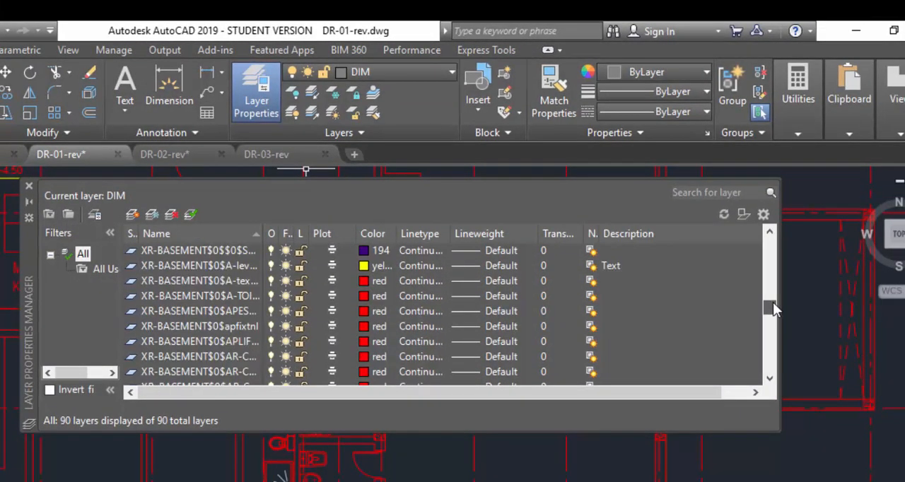
{"action": "scroll", "coordinate": [770, 232], "scroll_direction": "up", "scroll_amount": 1}
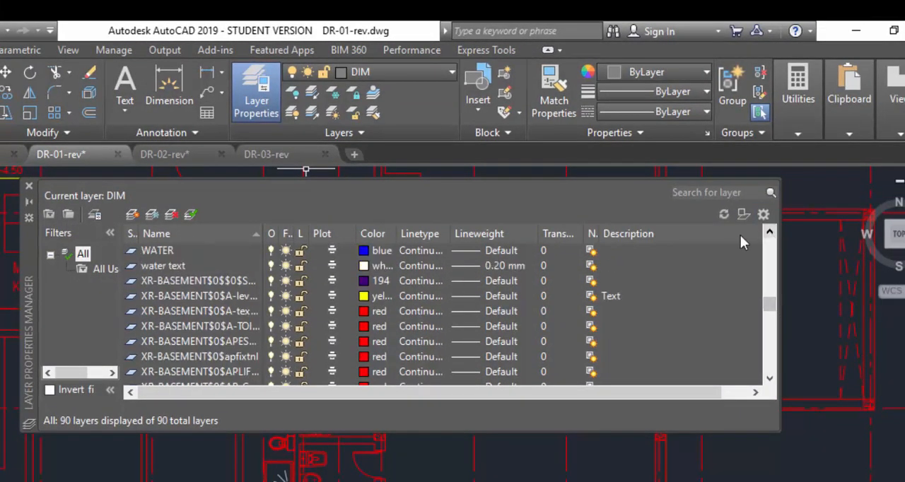
{"action": "left_click", "coordinate": [212, 281]}
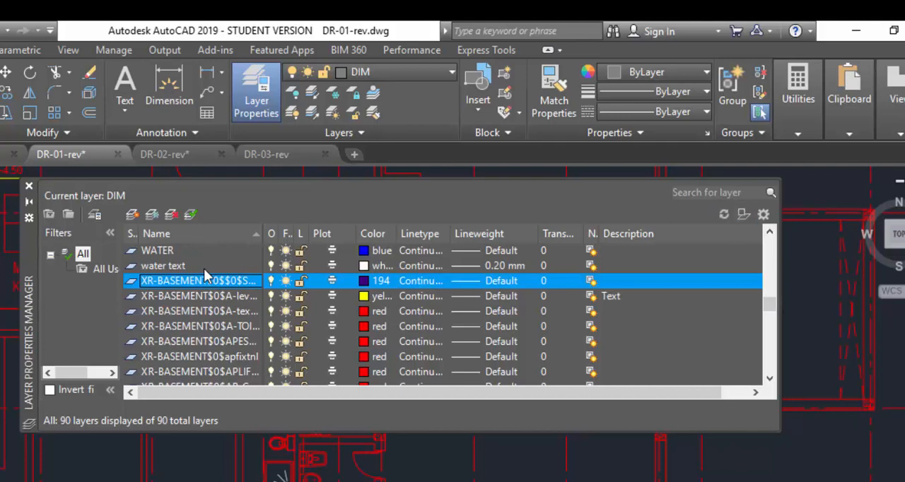
{"action": "key", "text": "shift+Down"}
{"action": "key", "text": "shift+Down"}
{"action": "key", "text": "shift+Down"}
{"action": "key", "text": "shift+Down"}
{"action": "key", "text": "shift+Down"}
{"action": "key", "text": "shift+Down"}
{"action": "key", "text": "shift+Down"}
{"action": "key", "text": "shift+Down"}
{"action": "key", "text": "shift+Down"}
{"action": "key", "text": "shift+Down"}
{"action": "key", "text": "shift+Down"}
{"action": "key", "text": "shift+Down"}
{"action": "key", "text": "shift+Down"}
{"action": "key", "text": "shift+Down"}
{"action": "key", "text": "shift+Down"}
{"action": "key", "text": "shift+Down"}
{"action": "key", "text": "shift+Down"}
{"action": "key", "text": "shift+Down"}
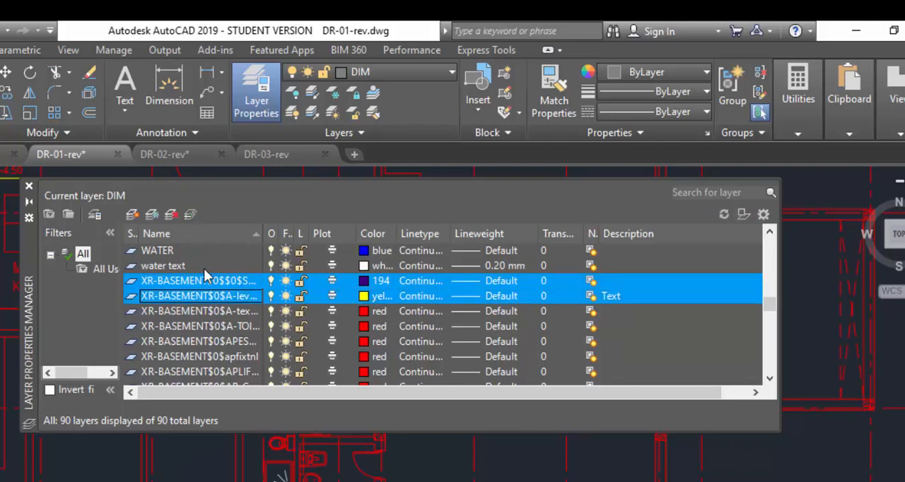
{"action": "key", "text": "shift+Down"}
{"action": "key", "text": "shift+Down"}
{"action": "key", "text": "shift+Down"}
{"action": "key", "text": "shift+Down"}
{"action": "key", "text": "shift+Down"}
{"action": "key", "text": "shift+Down"}
{"action": "key", "text": "shift+Down"}
{"action": "key", "text": "shift+Down"}
{"action": "key", "text": "shift+Down"}
{"action": "key", "text": "shift+Down"}
{"action": "key", "text": "shift+Down"}
{"action": "key", "text": "shift+Down"}
{"action": "key", "text": "shift+Down"}
{"action": "key", "text": "shift+Down"}
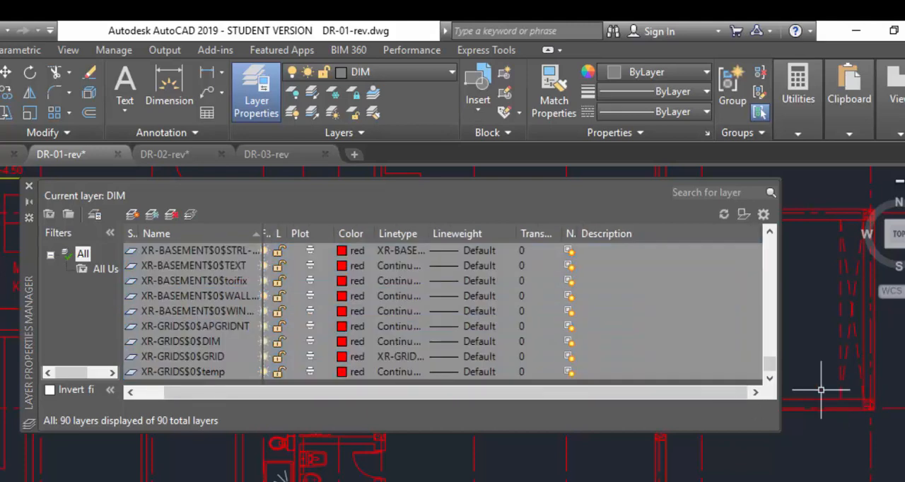
{"action": "left_click_drag", "start_coordinate": [772, 365], "coordinate": [779, 299]}
{"action": "left_click", "coordinate": [531, 310]}
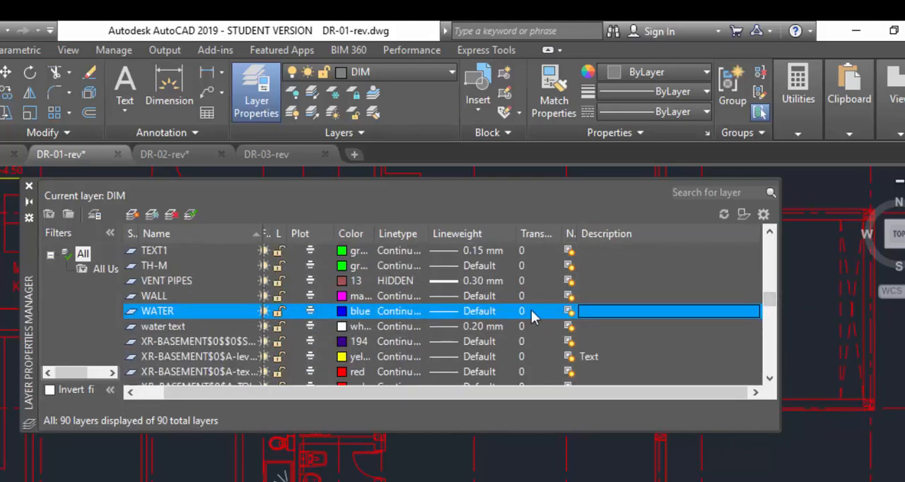
Set the color of the first XR-BASEMENT layer, directly below the water text layer, to index color 8.
{"action": "left_click", "coordinate": [230, 343]}
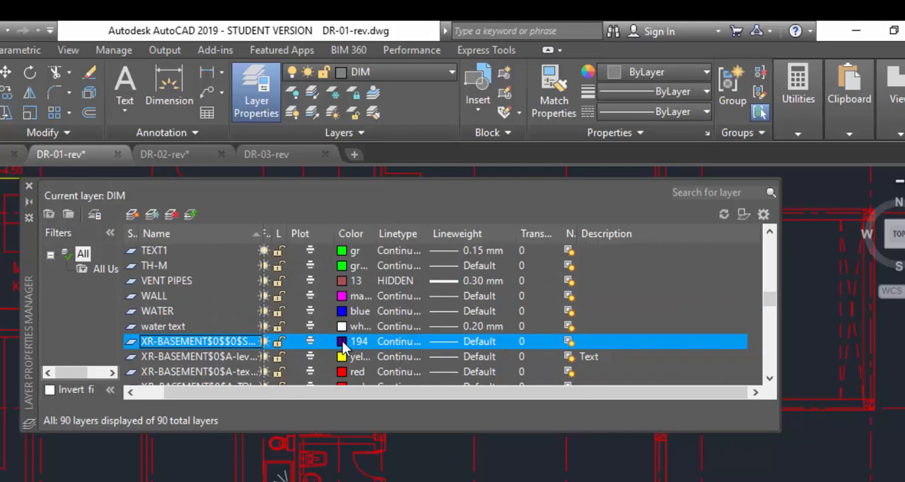
{"action": "left_click", "coordinate": [342, 343]}
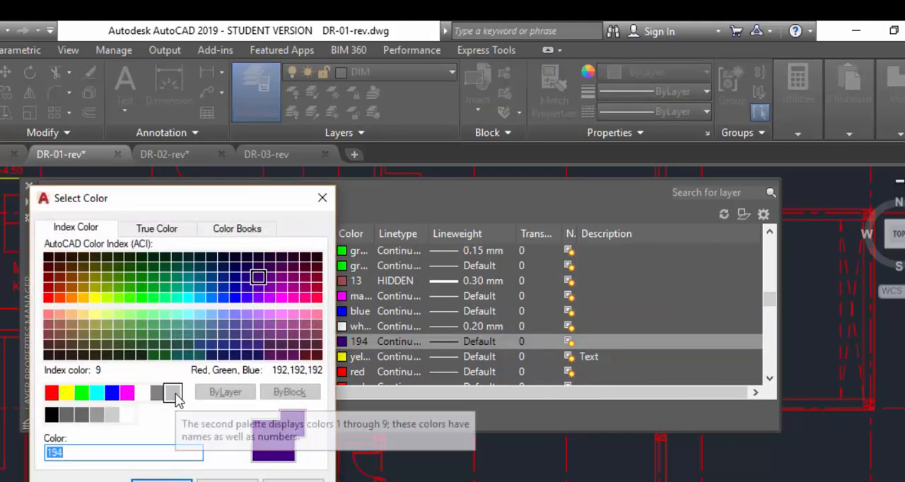
{"action": "left_click", "coordinate": [172, 393]}
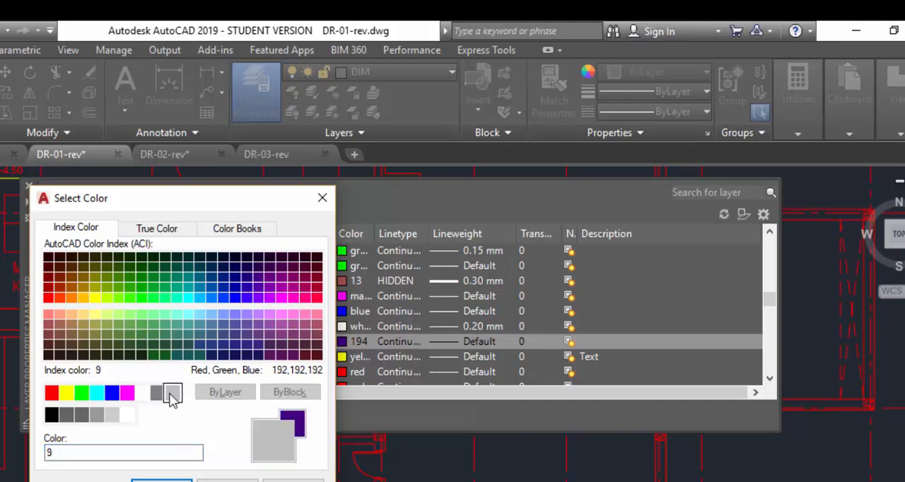
{"action": "left_click", "coordinate": [157, 393]}
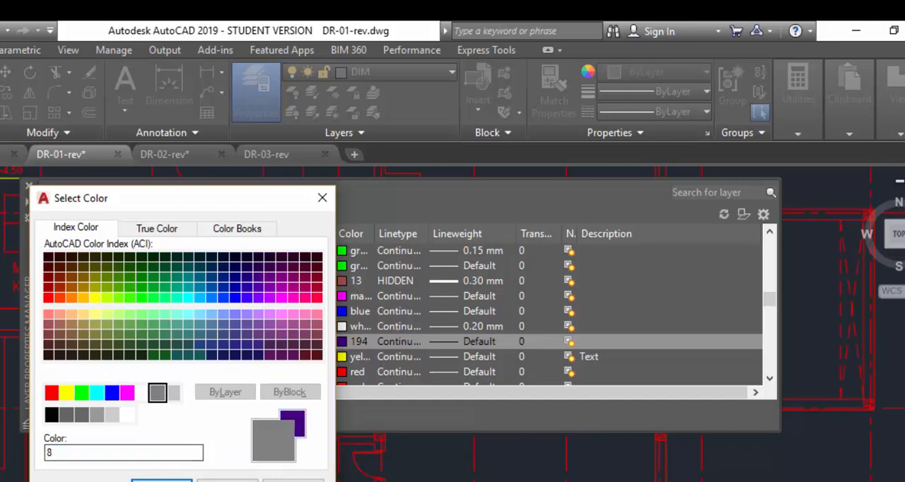
{"action": "key", "text": "Return"}
Set the color of the yellow XR-BASEMENT$0$A-lev... layer to index color 8.
{"action": "left_click", "coordinate": [201, 357]}
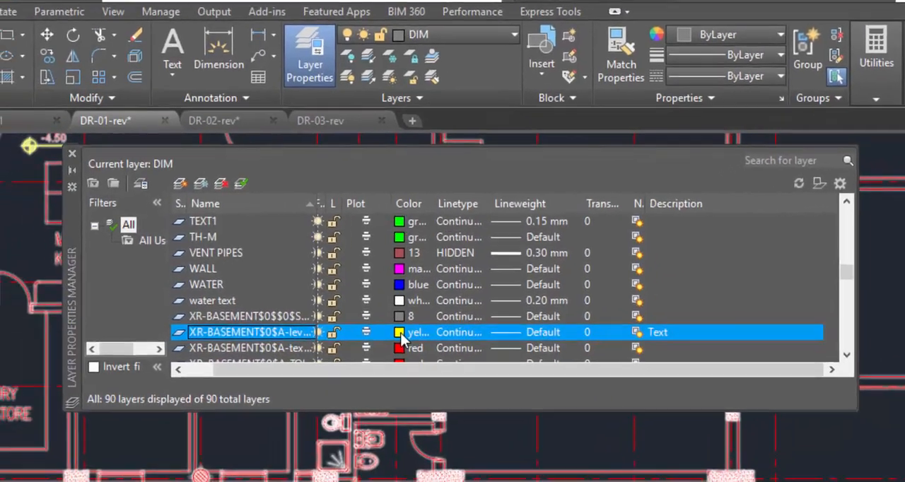
{"action": "left_click", "coordinate": [399, 332]}
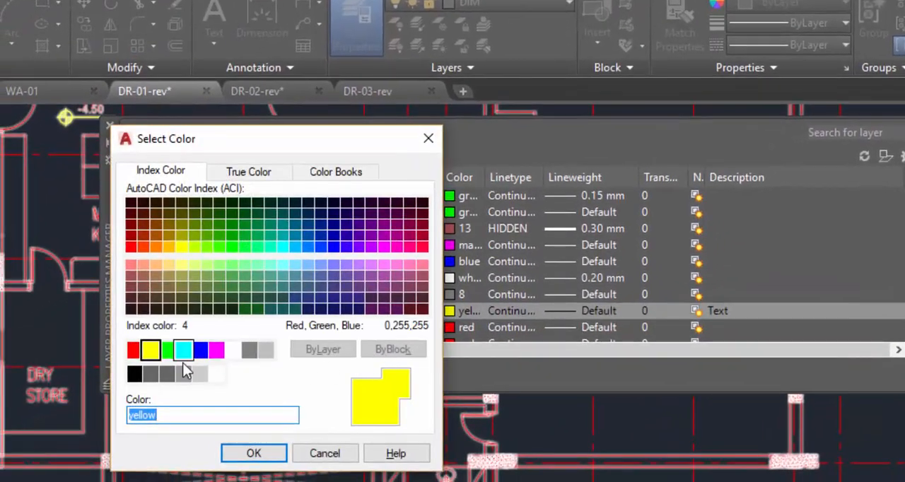
{"action": "left_click", "coordinate": [249, 349]}
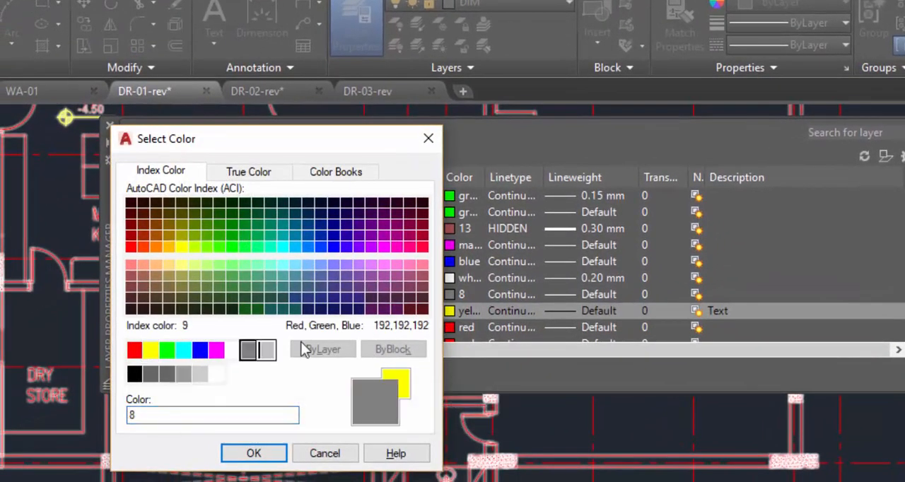
{"action": "left_click", "coordinate": [265, 455]}
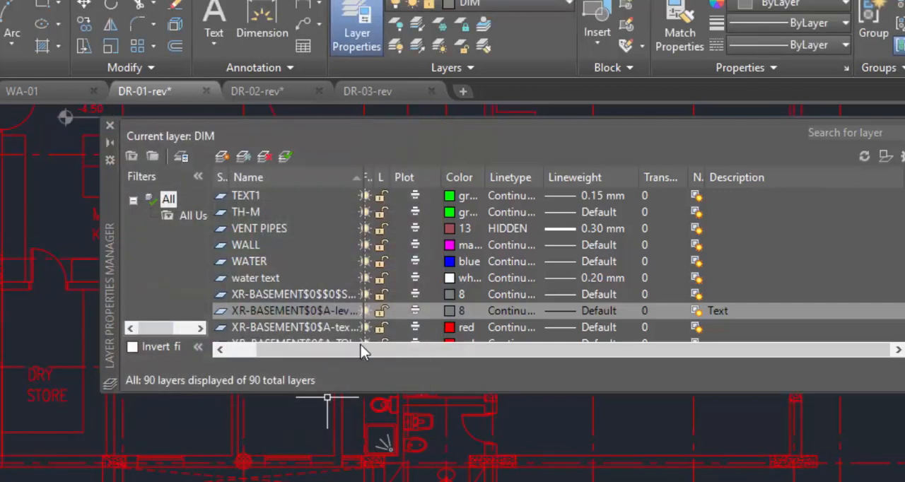
Set all remaining layers from XR-BASEMENT$0$A-text -MMK through XR-GRIDS$0$temp to index color 8 and close the layer manager.
{"action": "left_click", "coordinate": [286, 330]}
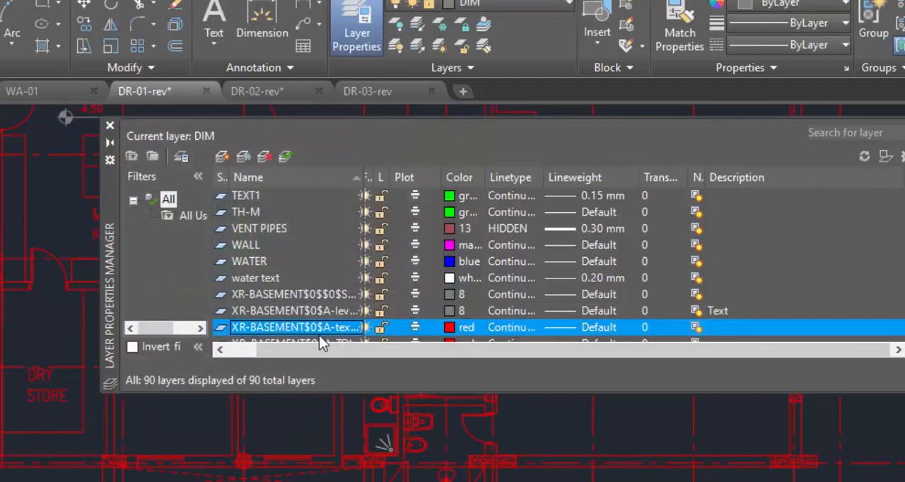
{"action": "key", "text": "shift+Down"}
{"action": "key", "text": "shift+Down"}
{"action": "key", "text": "shift+Down"}
{"action": "key", "text": "shift+Down"}
{"action": "key", "text": "shift+Down"}
{"action": "key", "text": "shift+Down"}
{"action": "key", "text": "shift+Down"}
{"action": "key", "text": "shift+Down"}
{"action": "key", "text": "shift+Down"}
{"action": "key", "text": "shift+Down"}
{"action": "key", "text": "shift+Down"}
{"action": "key", "text": "shift+Down"}
{"action": "key", "text": "shift+Down"}
{"action": "key", "text": "shift+Down"}
{"action": "key", "text": "shift+Down"}
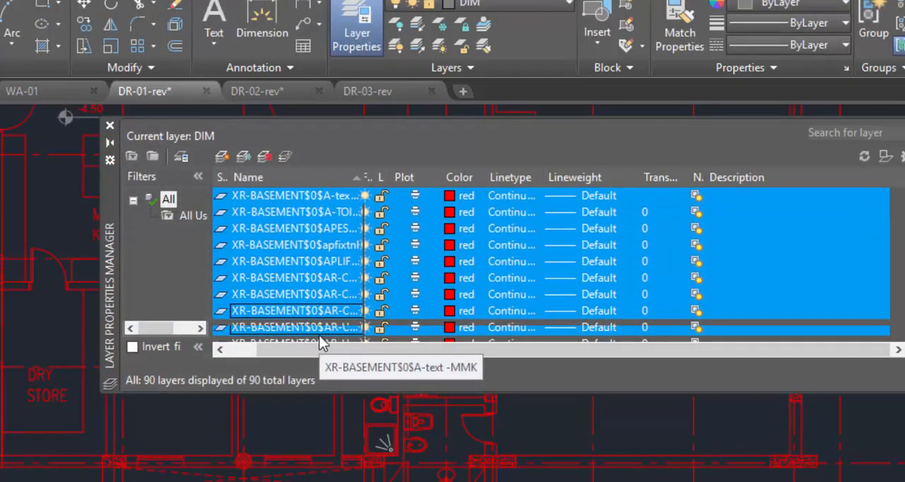
{"action": "key", "text": "shift+Down"}
{"action": "key", "text": "shift+Down"}
{"action": "key", "text": "shift+Down"}
{"action": "key", "text": "shift+Down"}
{"action": "key", "text": "shift+Down"}
{"action": "key", "text": "shift+Down"}
{"action": "key", "text": "shift+Down"}
{"action": "key", "text": "shift+Down"}
{"action": "key", "text": "shift+Down"}
{"action": "key", "text": "shift+Down"}
{"action": "key", "text": "shift+Down"}
{"action": "key", "text": "shift+Down"}
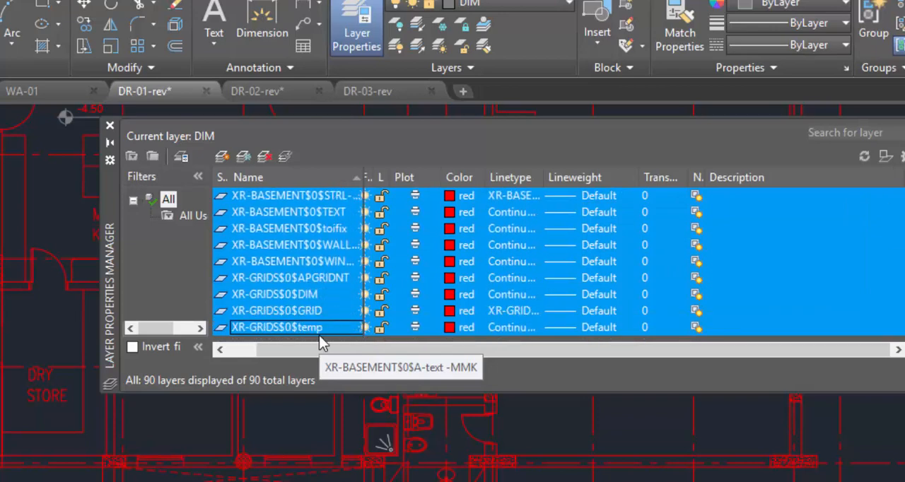
{"action": "left_click", "coordinate": [451, 294]}
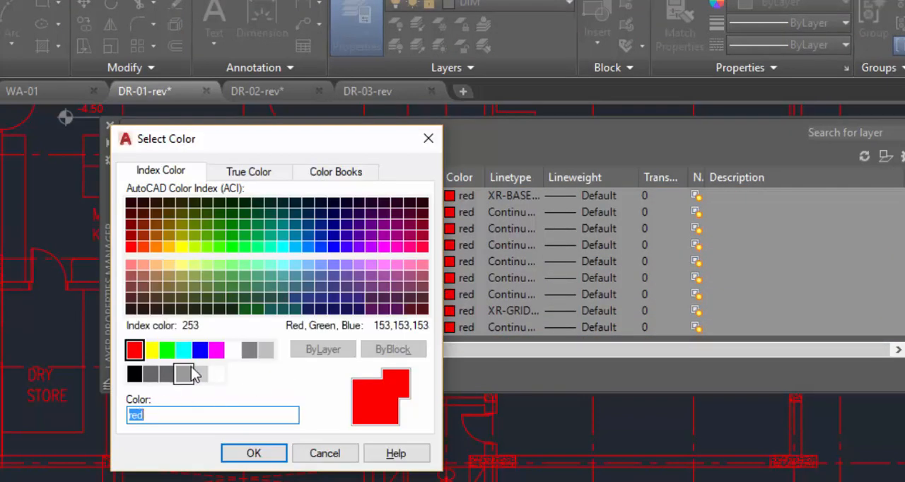
{"action": "left_click", "coordinate": [251, 352]}
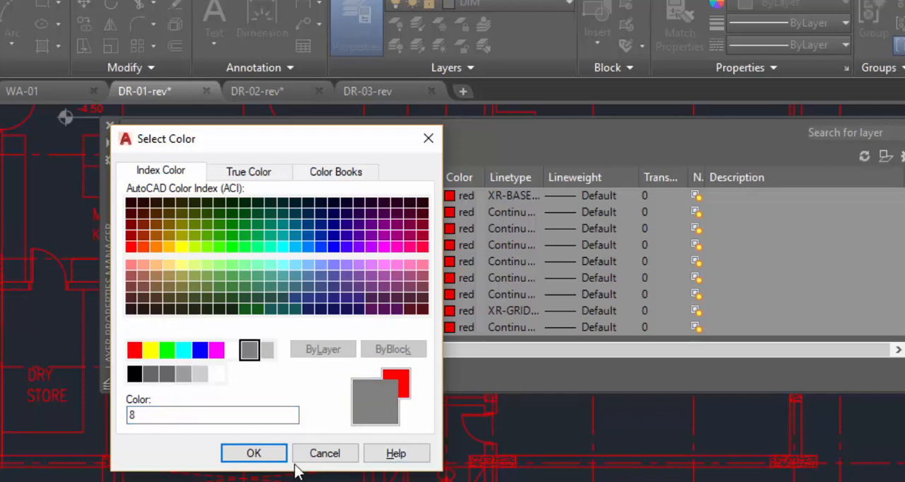
{"action": "left_click", "coordinate": [255, 453]}
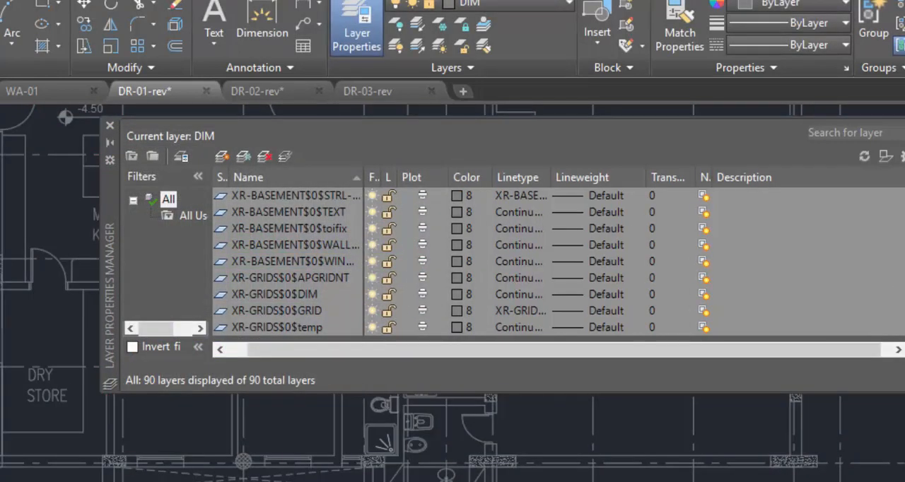
{"action": "left_click", "coordinate": [110, 126]}
Inspect the recolored floor plan, both as a whole and closely around the maid's room, living, laundry and toilet areas.
{"action": "scroll", "coordinate": [601, 309], "scroll_direction": "down", "scroll_amount": 6}
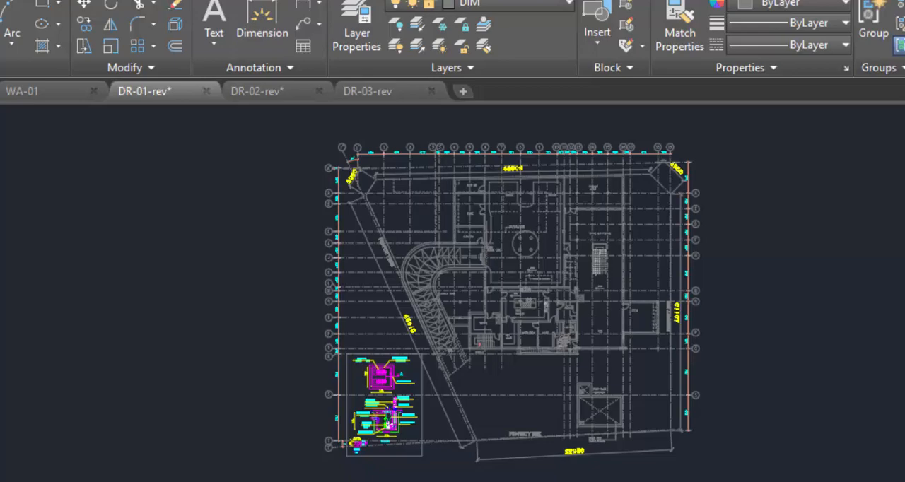
{"action": "scroll", "coordinate": [629, 350], "scroll_direction": "up", "scroll_amount": 6}
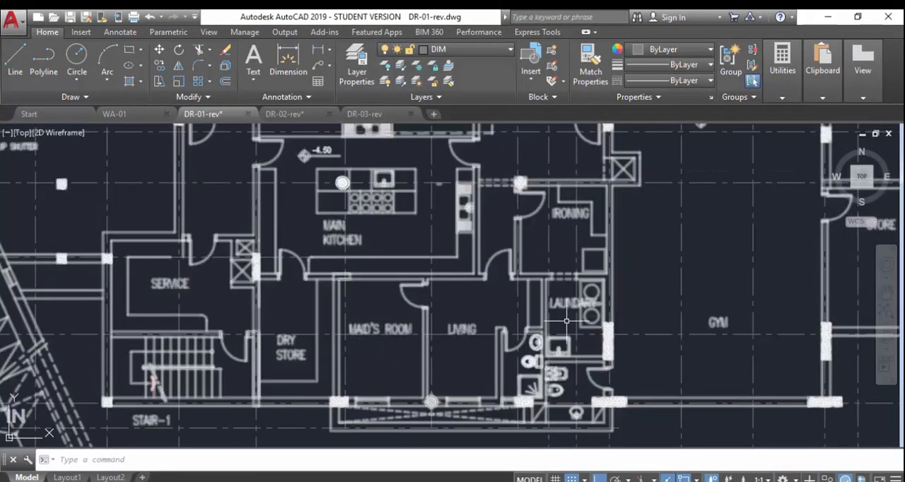
{"action": "scroll", "coordinate": [514, 314], "scroll_direction": "up", "scroll_amount": 5}
{"action": "scroll", "coordinate": [514, 314], "scroll_direction": "down", "scroll_amount": 4}
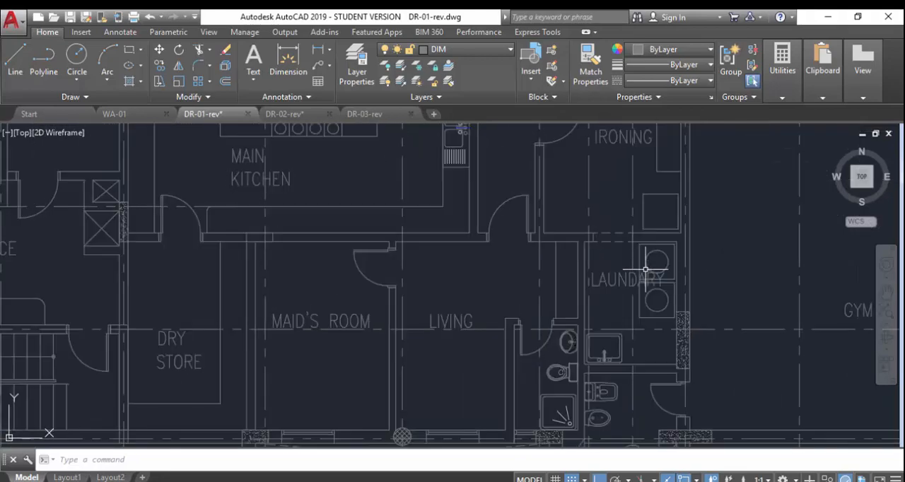
{"action": "middle_click_drag", "start_coordinate": [645, 270], "coordinate": [600, 297]}
{"action": "scroll", "coordinate": [596, 293], "scroll_direction": "down", "scroll_amount": 7}
{"action": "scroll", "coordinate": [589, 316], "scroll_direction": "up", "scroll_amount": 7}
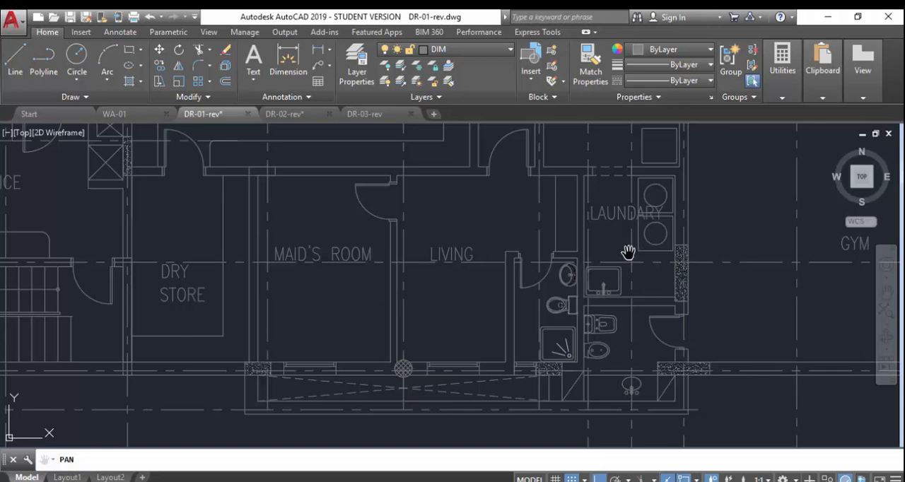
{"action": "scroll", "coordinate": [587, 212], "scroll_direction": "down", "scroll_amount": 5}
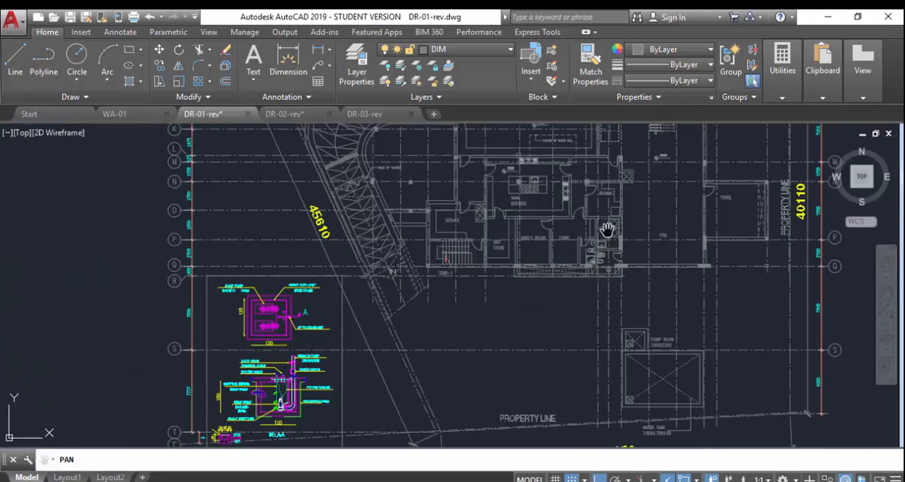
{"action": "scroll", "coordinate": [607, 231], "scroll_direction": "up", "scroll_amount": 3}
{"action": "scroll", "coordinate": [607, 232], "scroll_direction": "up", "scroll_amount": 2}
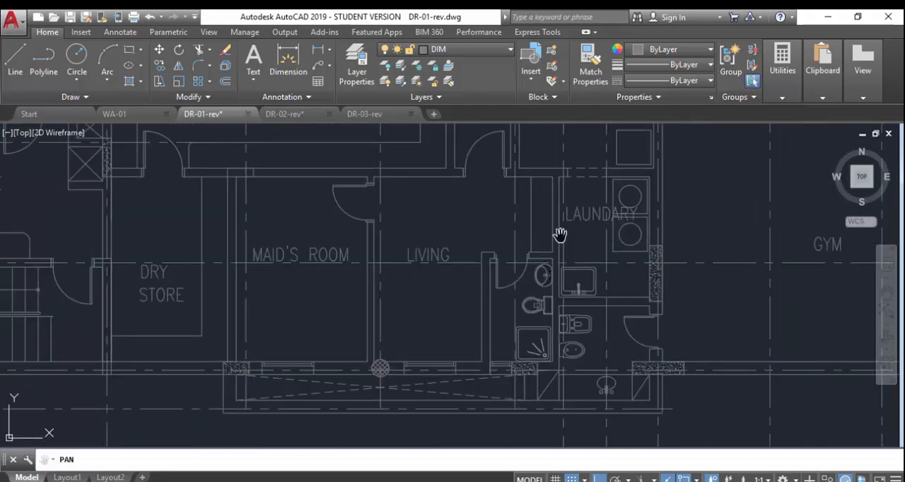
Create a new layer named D-WASTE-LINE in the layer manager.
{"action": "right_click", "coordinate": [576, 220]}
{"action": "left_click", "coordinate": [588, 229]}
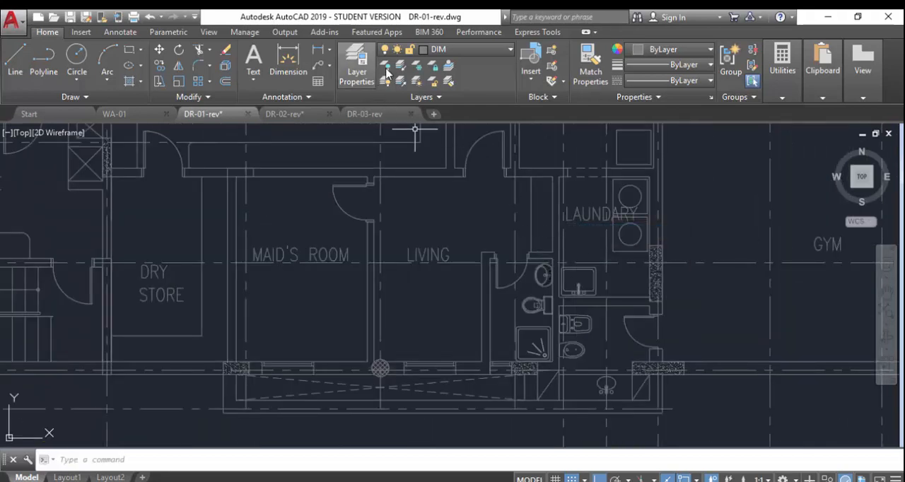
{"action": "left_click", "coordinate": [358, 56]}
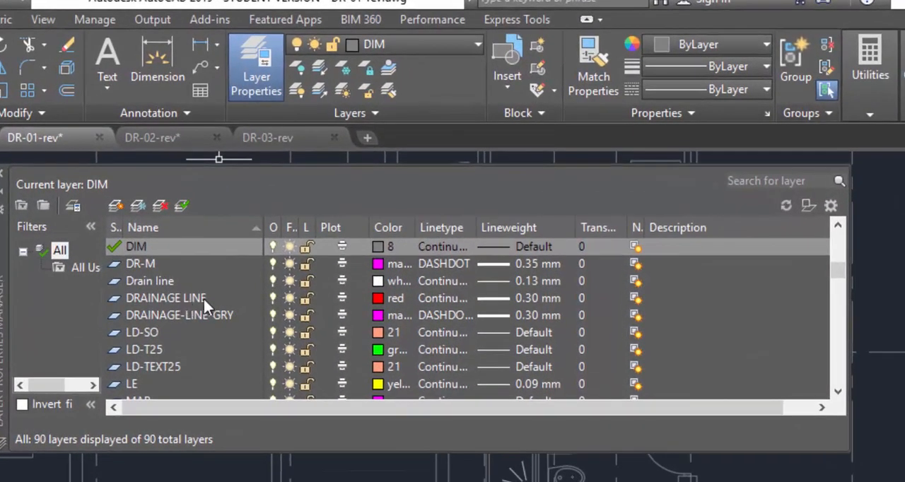
{"action": "left_click", "coordinate": [116, 206]}
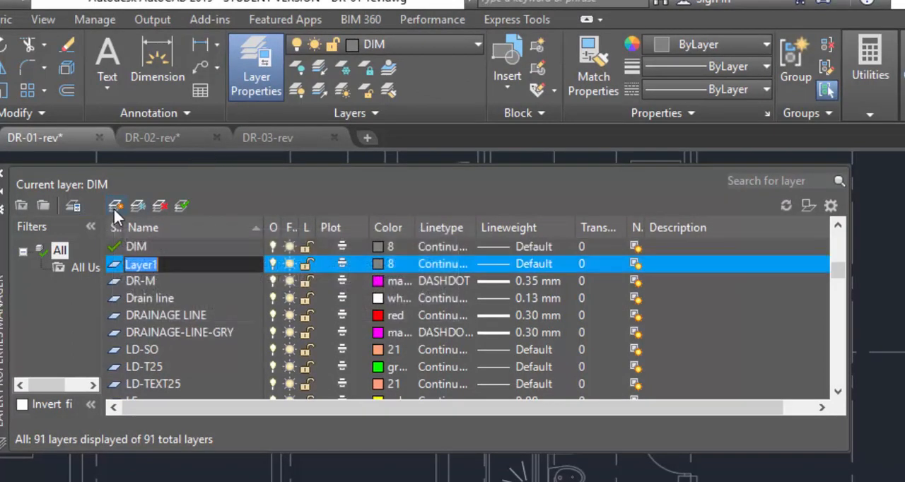
{"action": "type", "text": "drainage"}
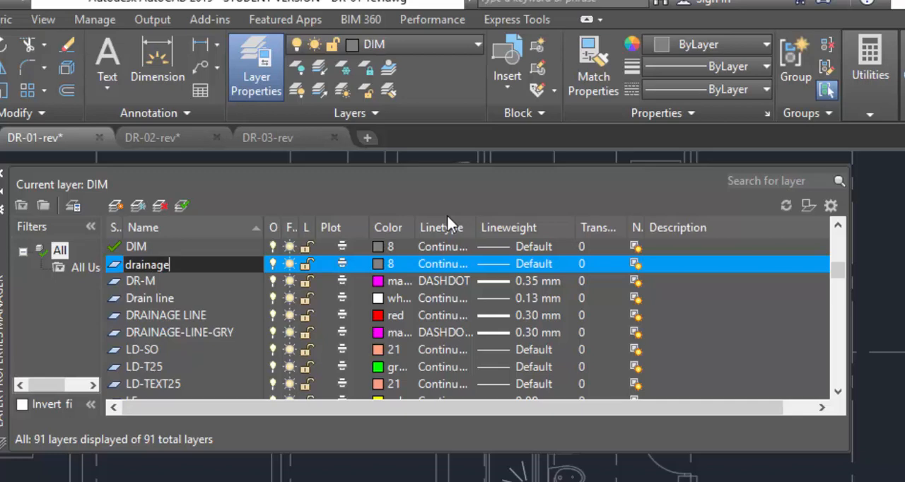
{"action": "key", "text": "BackSpace"}
{"action": "key", "text": "BackSpace"}
{"action": "key", "text": "BackSpace"}
{"action": "key", "text": "BackSpace"}
{"action": "key", "text": "BackSpace"}
{"action": "key", "text": "BackSpace"}
{"action": "key", "text": "BackSpace"}
{"action": "type", "text": "TE-LINE"}
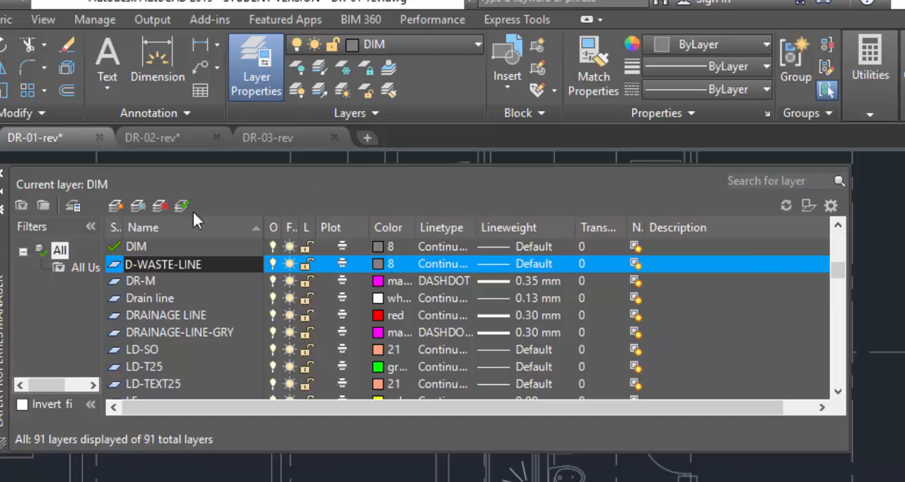
Add a second new layer named D-SOIL-LINE.
{"action": "left_click", "coordinate": [116, 206]}
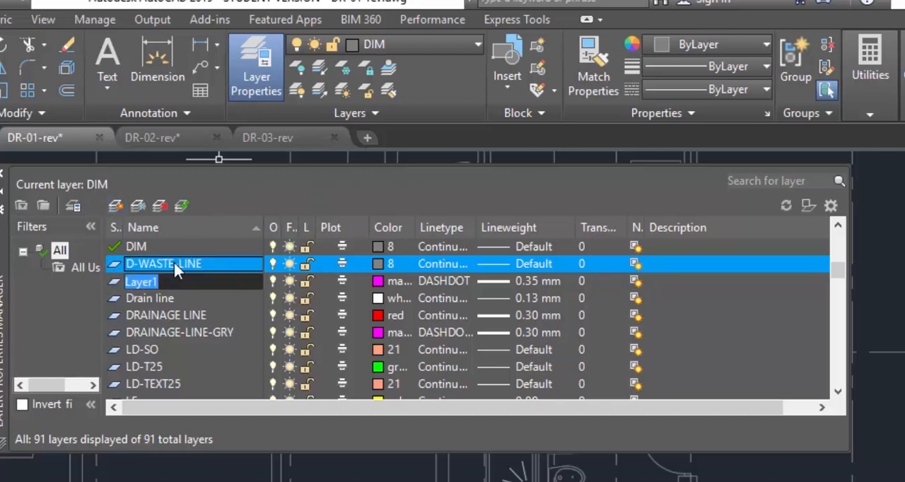
{"action": "type", "text": "D-SOIL"}
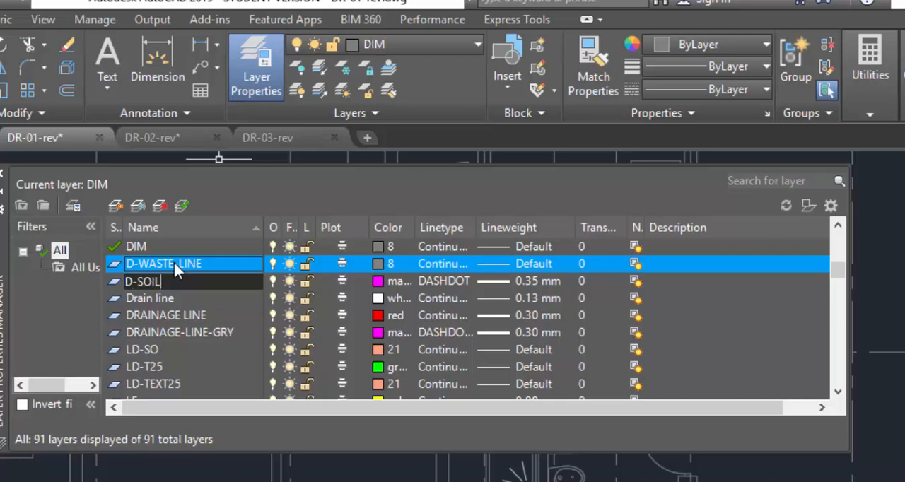
{"action": "type", "text": "-LINE"}
{"action": "left_click", "coordinate": [382, 263]}
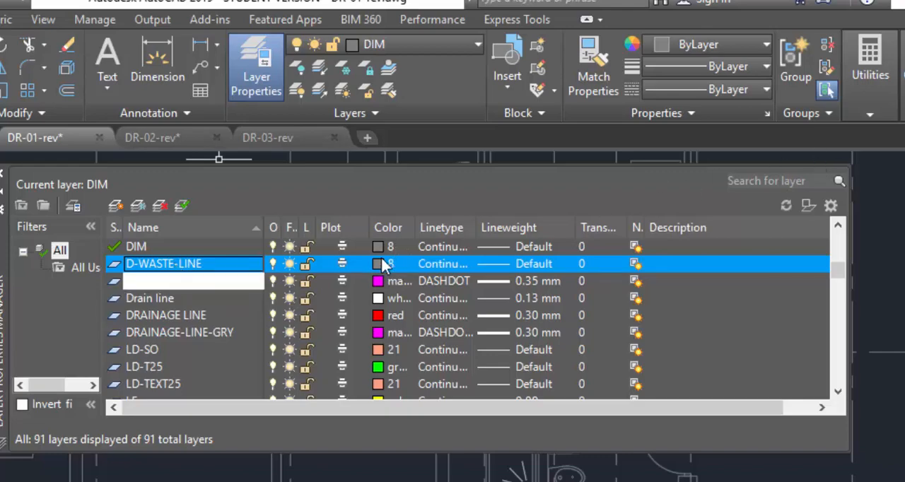
{"action": "left_click", "coordinate": [221, 481]}
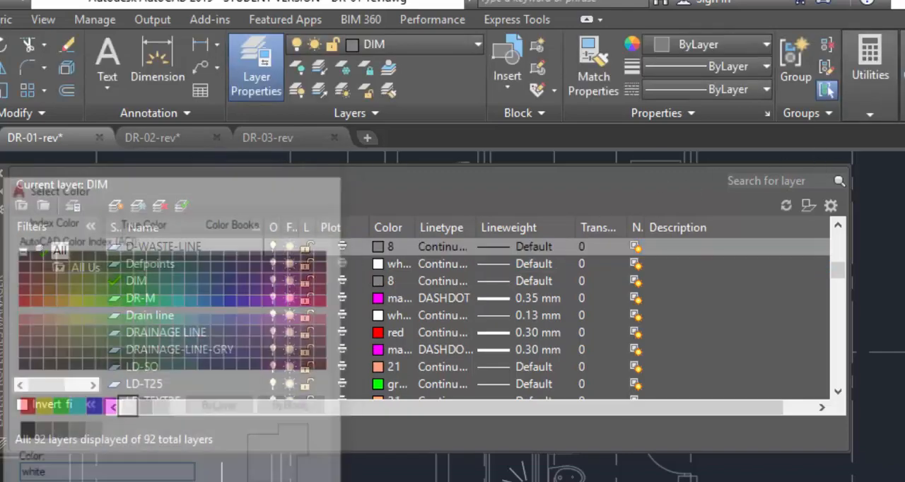
Set the color of layer D-WASTE-LINE to red and of layer D-SOIL-LINE to magenta.
{"action": "left_click", "coordinate": [379, 246]}
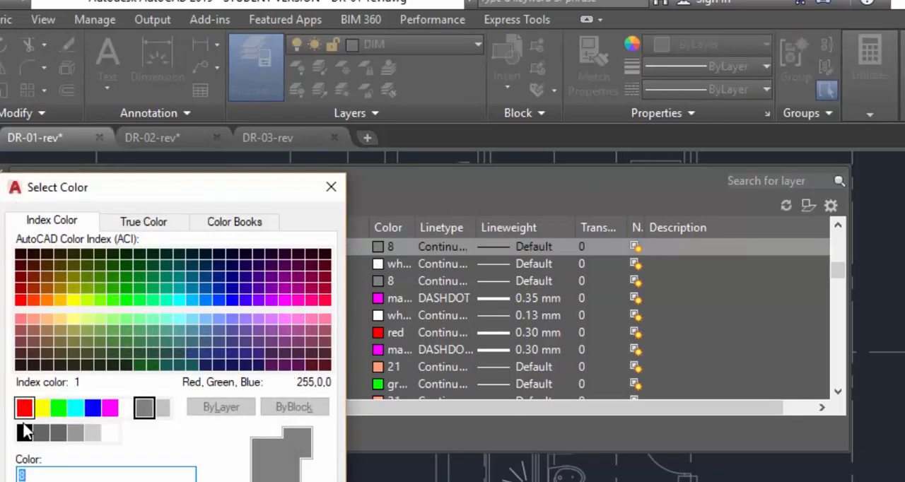
{"action": "left_click", "coordinate": [28, 411]}
{"action": "left_click", "coordinate": [153, 481]}
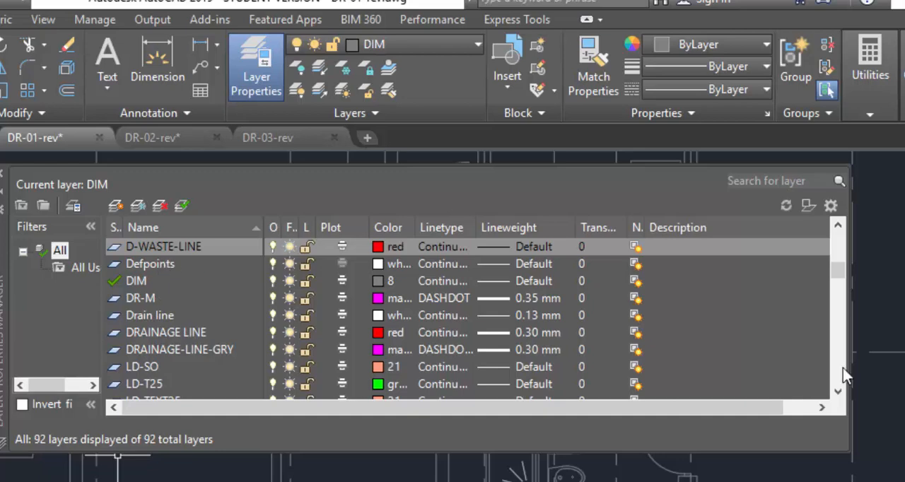
{"action": "left_click_drag", "start_coordinate": [839, 277], "coordinate": [846, 260]}
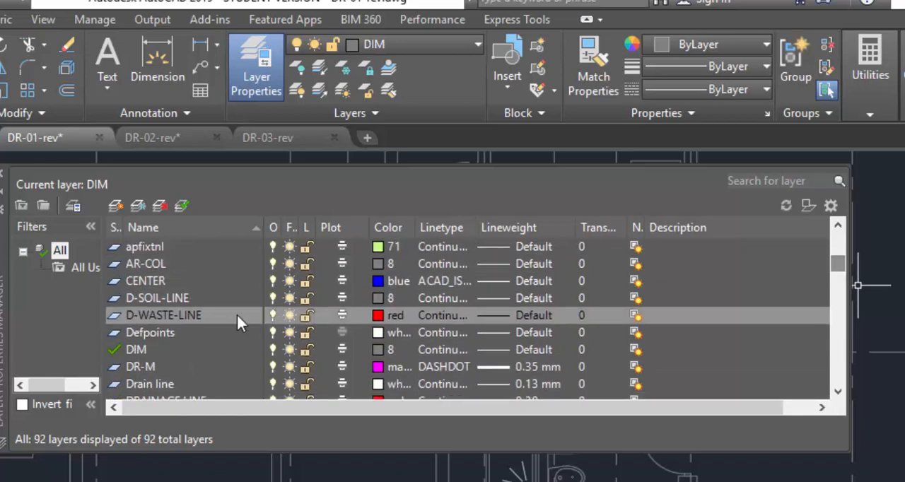
{"action": "left_click", "coordinate": [178, 297]}
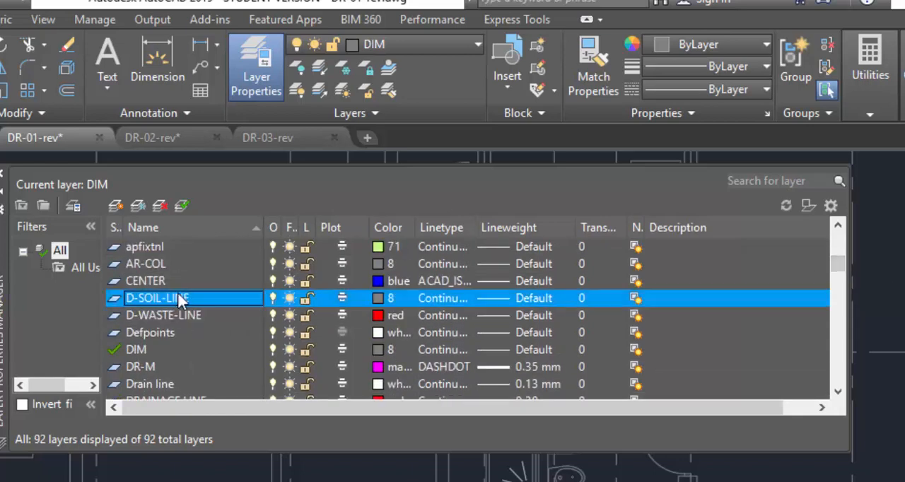
{"action": "left_click", "coordinate": [377, 300]}
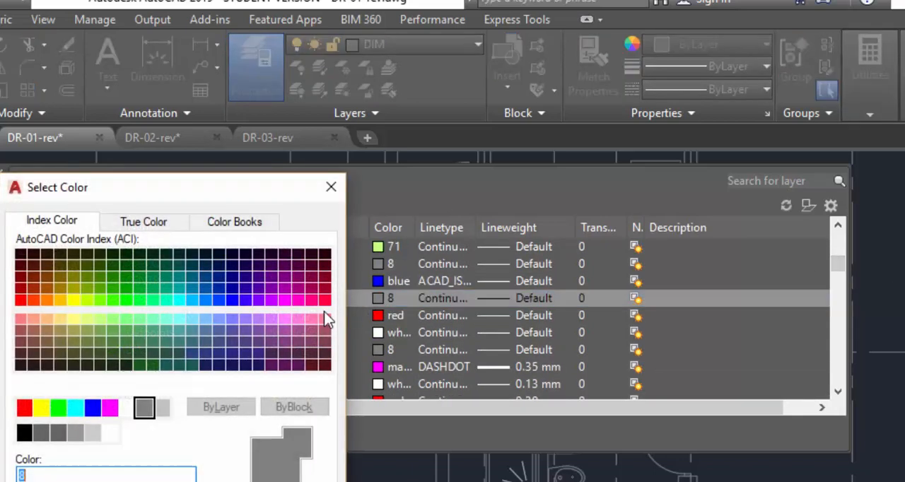
{"action": "left_click", "coordinate": [109, 408]}
{"action": "left_click", "coordinate": [147, 481]}
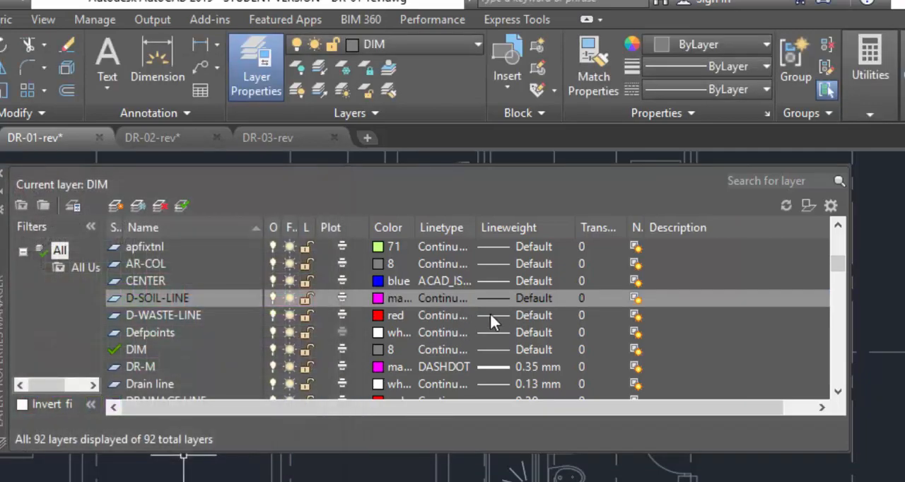
Assign the Continuous linetype to the D-SOIL-LINE and D-WASTE-LINE layers.
{"action": "left_click", "coordinate": [448, 301]}
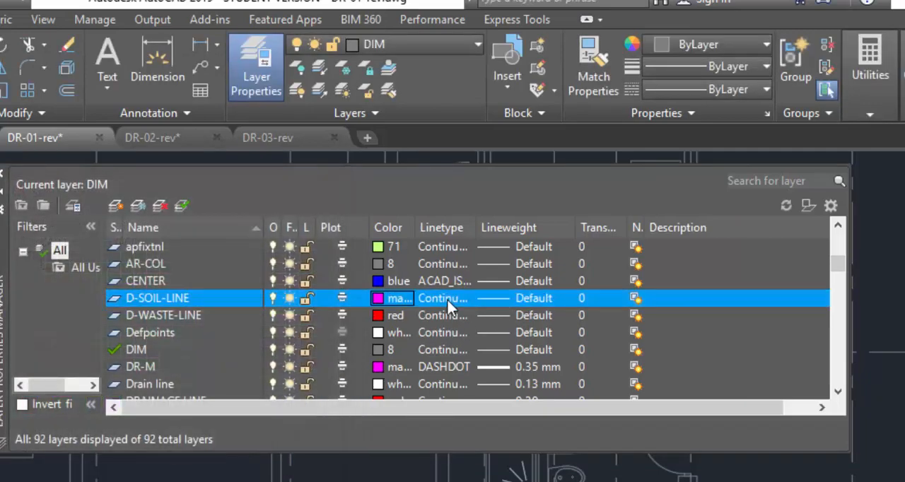
{"action": "left_click", "coordinate": [102, 406]}
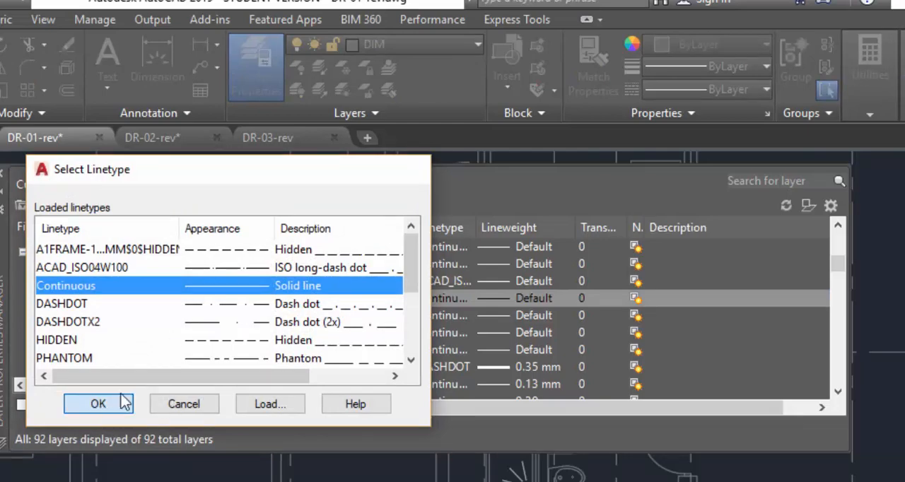
{"action": "left_click", "coordinate": [445, 316]}
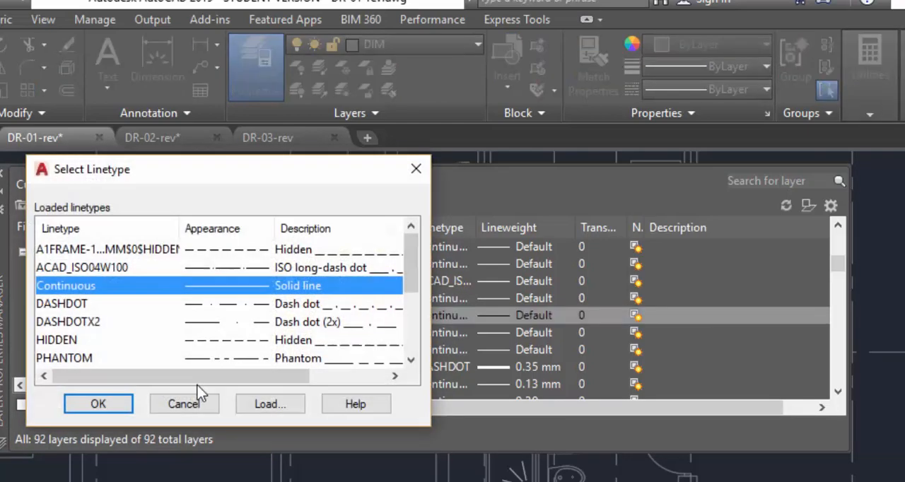
{"action": "left_click", "coordinate": [97, 409]}
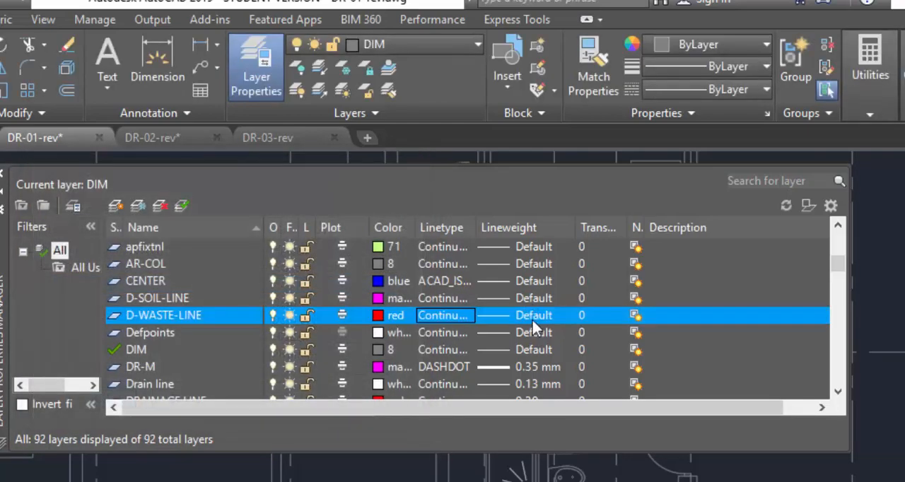
Set the lineweight of layer D-WASTE-LINE to 0.50 mm.
{"action": "left_click", "coordinate": [533, 320]}
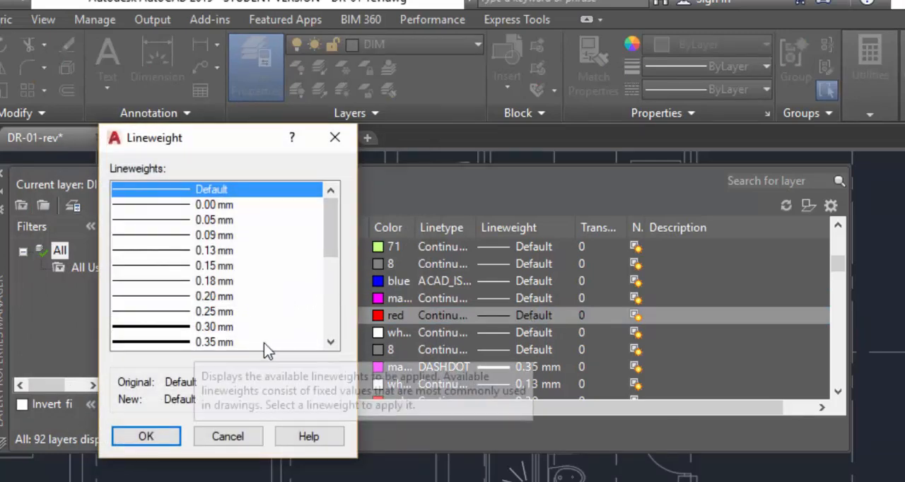
{"action": "double_click", "coordinate": [331, 343]}
{"action": "left_click", "coordinate": [178, 343]}
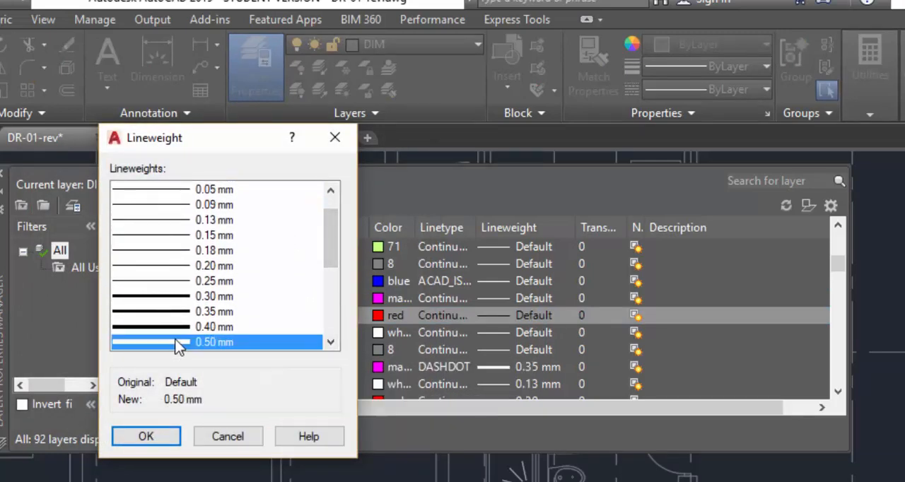
{"action": "left_click", "coordinate": [157, 435]}
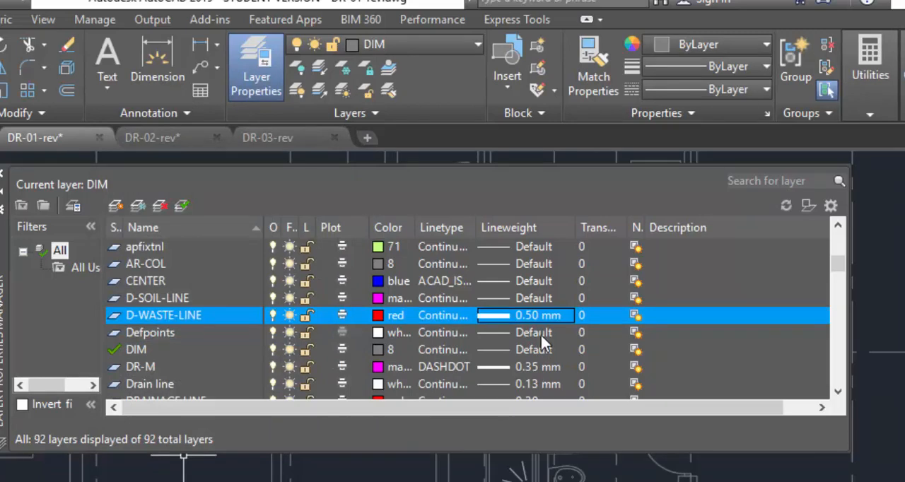
Set the lineweight of layer Defpoints to 0.50 mm and close the layer manager.
{"action": "left_click", "coordinate": [535, 332]}
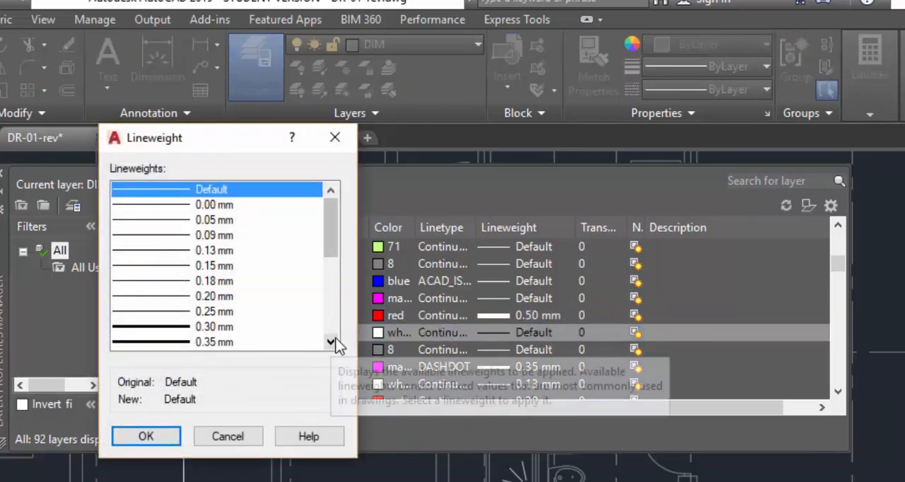
{"action": "double_click", "coordinate": [330, 342]}
{"action": "left_click", "coordinate": [231, 344]}
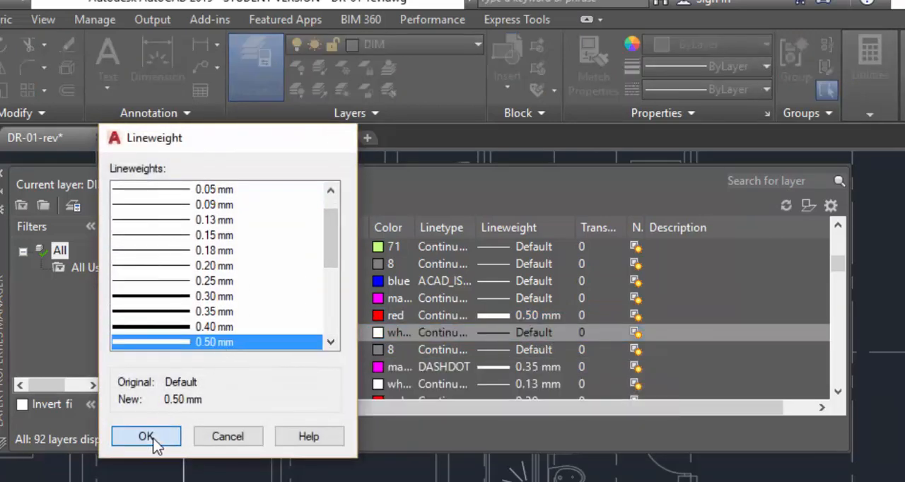
{"action": "left_click", "coordinate": [151, 440]}
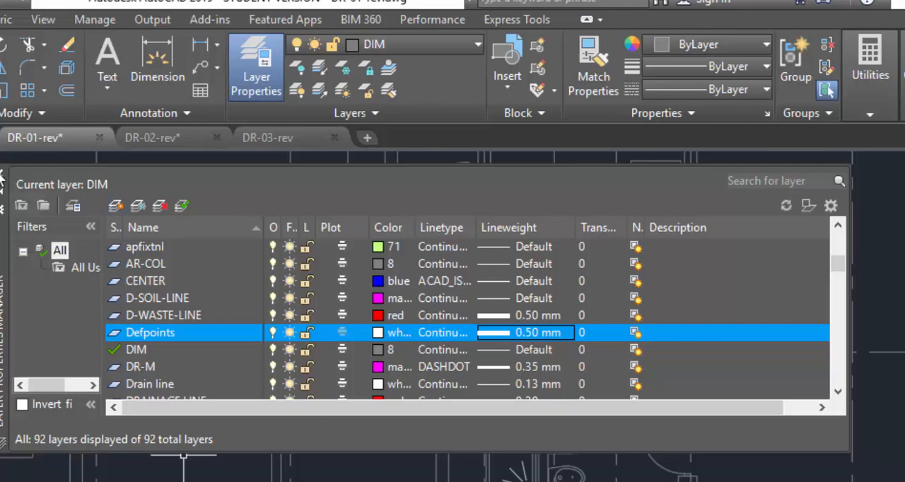
{"action": "left_click", "coordinate": [3, 173]}
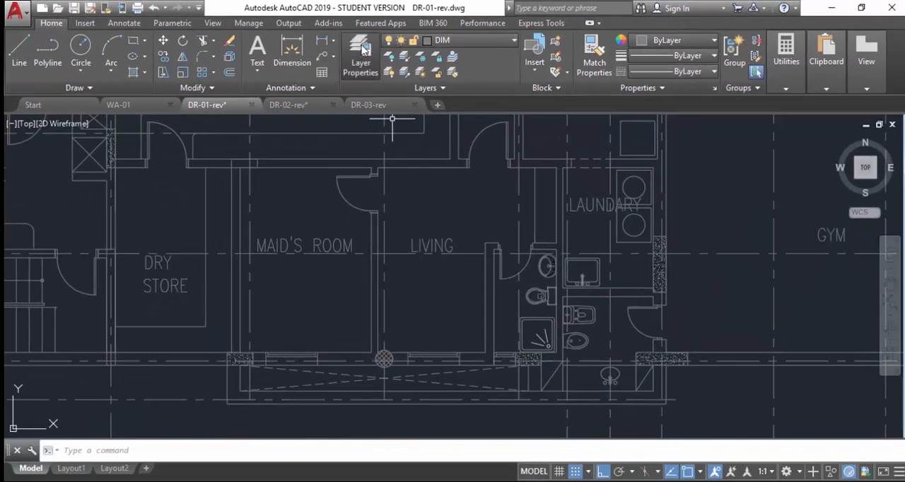
Make D-SOIL-LINE the current layer through the layer manager and close the manager.
{"action": "left_click", "coordinate": [362, 50]}
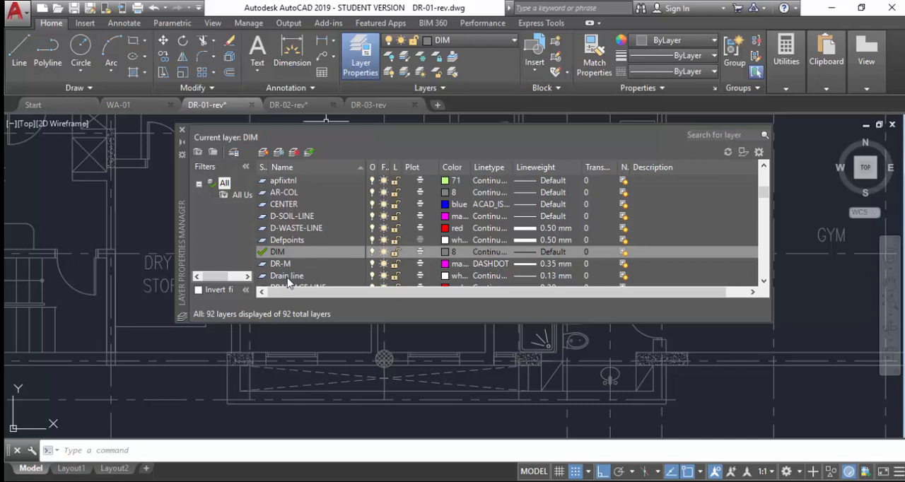
{"action": "left_click", "coordinate": [764, 281]}
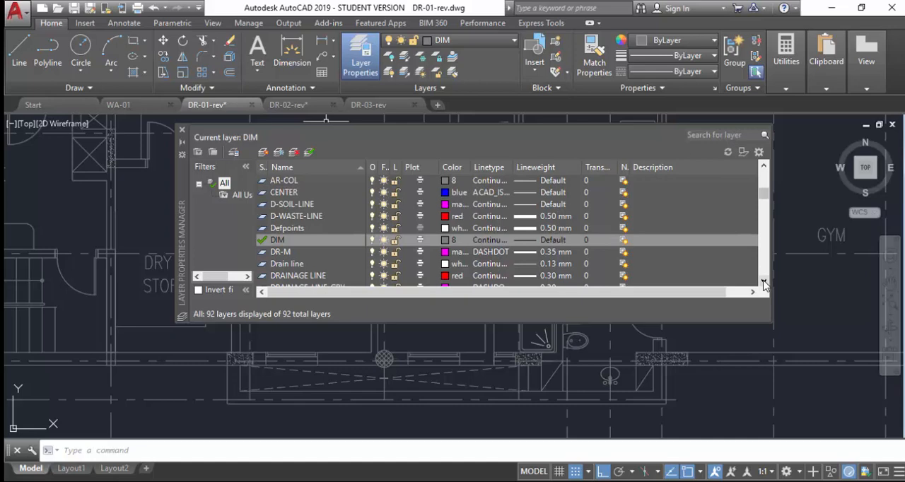
{"action": "left_click", "coordinate": [286, 218]}
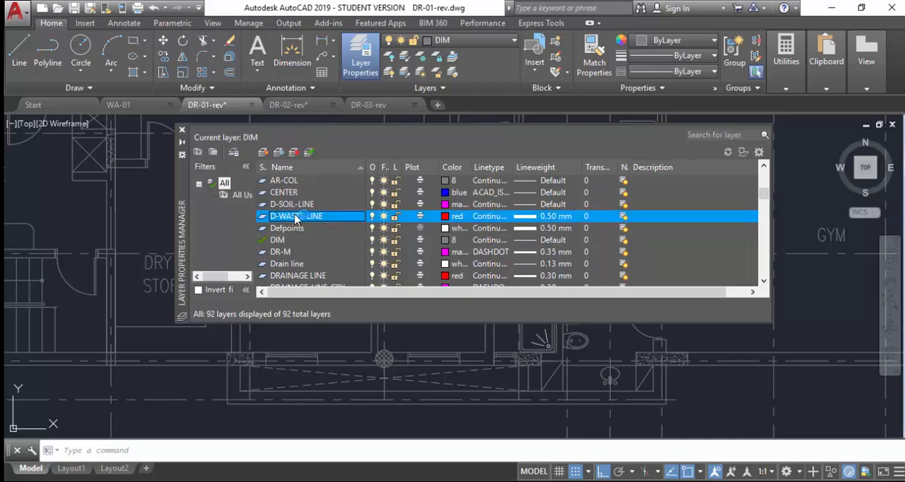
{"action": "left_click", "coordinate": [292, 206], "text": "shift"}
{"action": "left_click", "coordinate": [291, 206]}
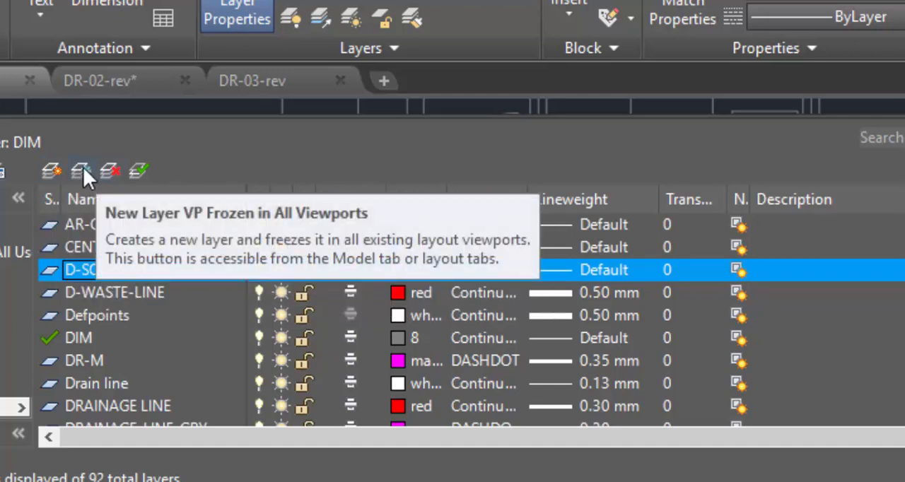
{"action": "left_click", "coordinate": [140, 169]}
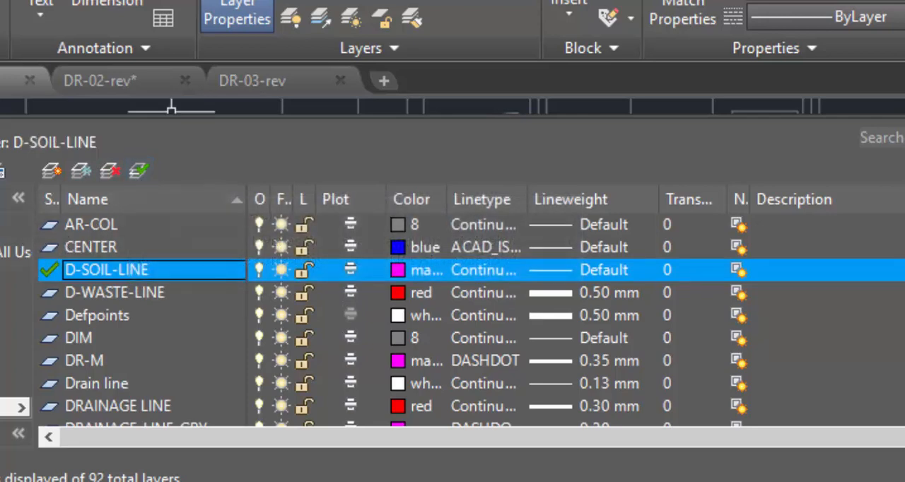
{"action": "left_click", "coordinate": [2, 127]}
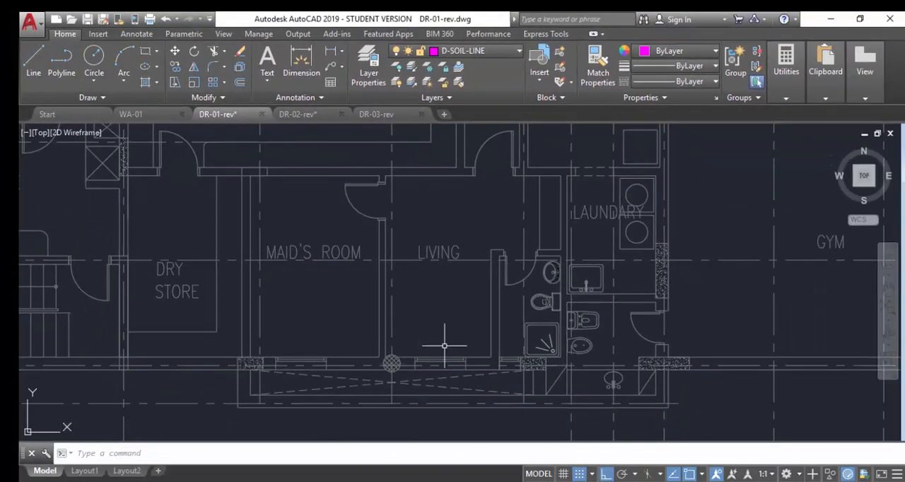
{"action": "scroll", "coordinate": [542, 304], "scroll_direction": "up", "scroll_amount": 4}
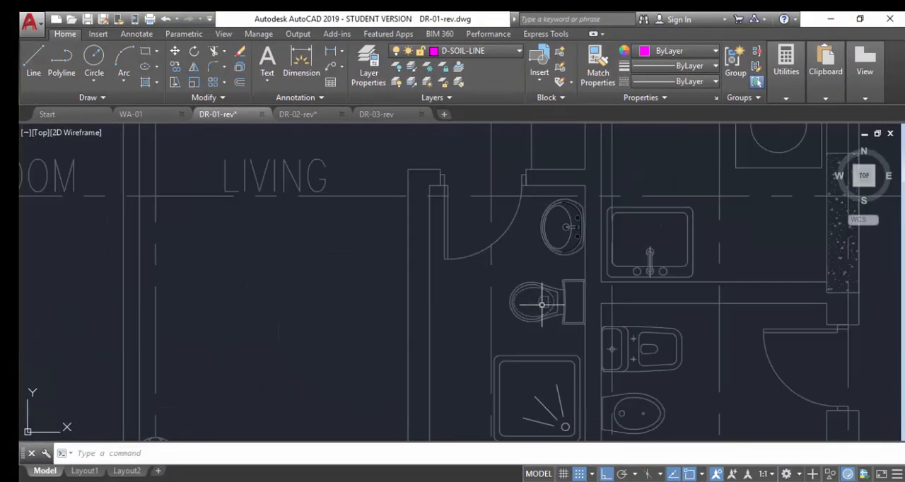
{"action": "scroll", "coordinate": [538, 283], "scroll_direction": "down", "scroll_amount": 2}
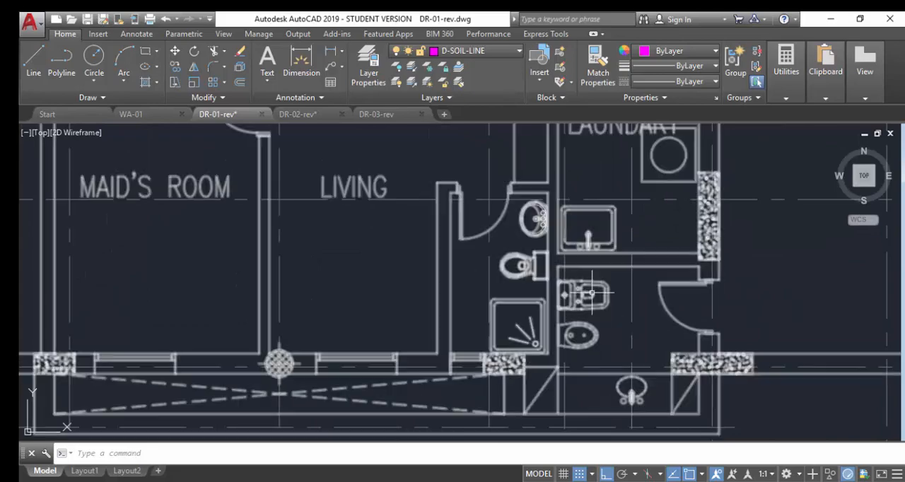
{"action": "scroll", "coordinate": [595, 293], "scroll_direction": "up", "scroll_amount": 4}
{"action": "scroll", "coordinate": [600, 297], "scroll_direction": "down", "scroll_amount": 2}
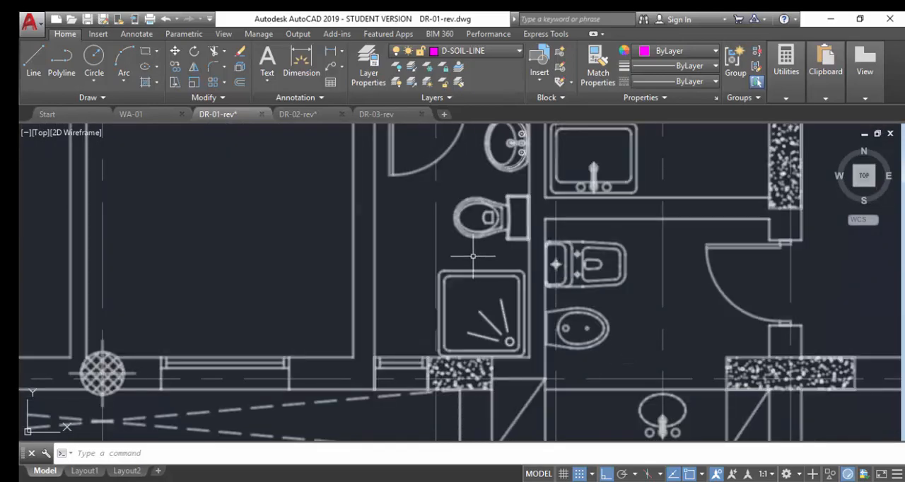
{"action": "scroll", "coordinate": [495, 263], "scroll_direction": "down", "scroll_amount": 3}
{"action": "scroll", "coordinate": [539, 269], "scroll_direction": "down", "scroll_amount": 2}
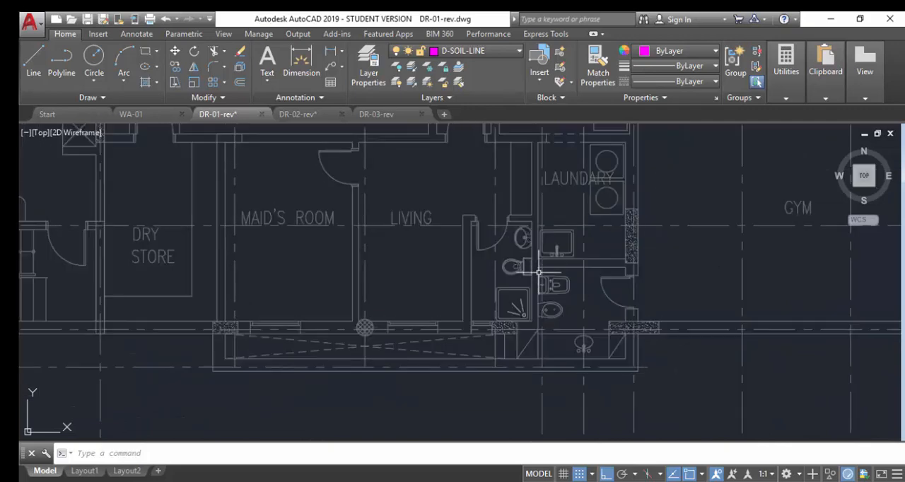
{"action": "mouse_move", "coordinate": [353, 481]}
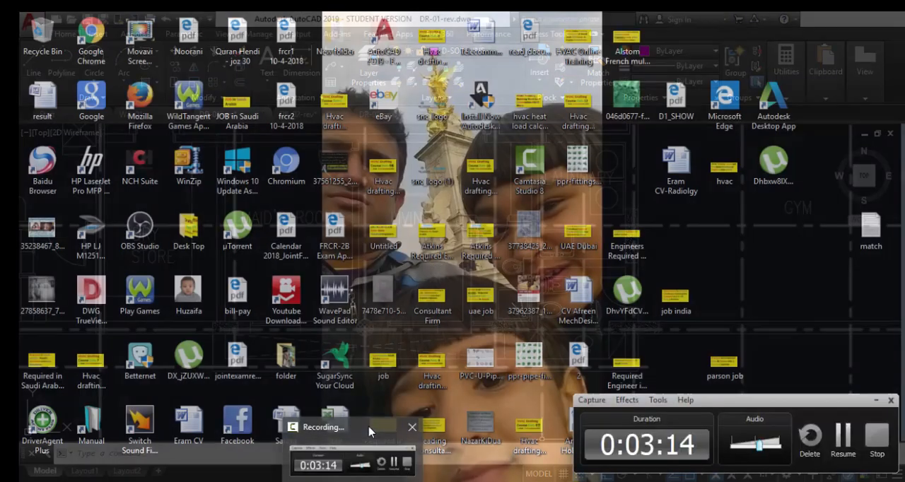
{"action": "left_click", "coordinate": [369, 434]}
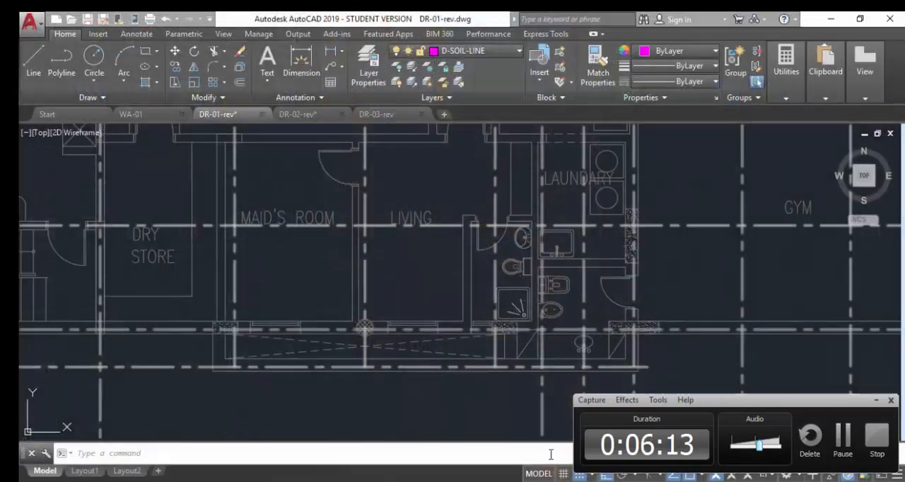
{"action": "left_click", "coordinate": [837, 443]}
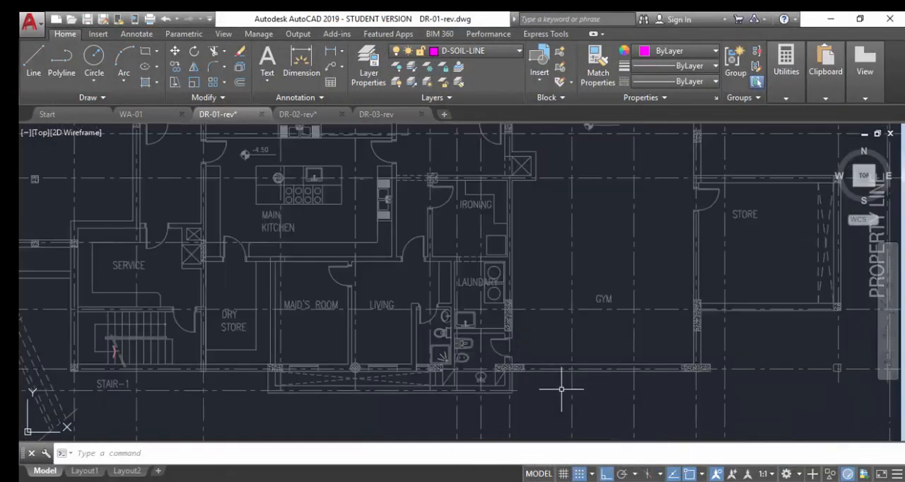
Draw a vertical soil line about 10,240 units long from beside the bathroom shower up past the wall north of the main kitchen.
{"action": "scroll", "coordinate": [465, 362], "scroll_direction": "up", "scroll_amount": 6}
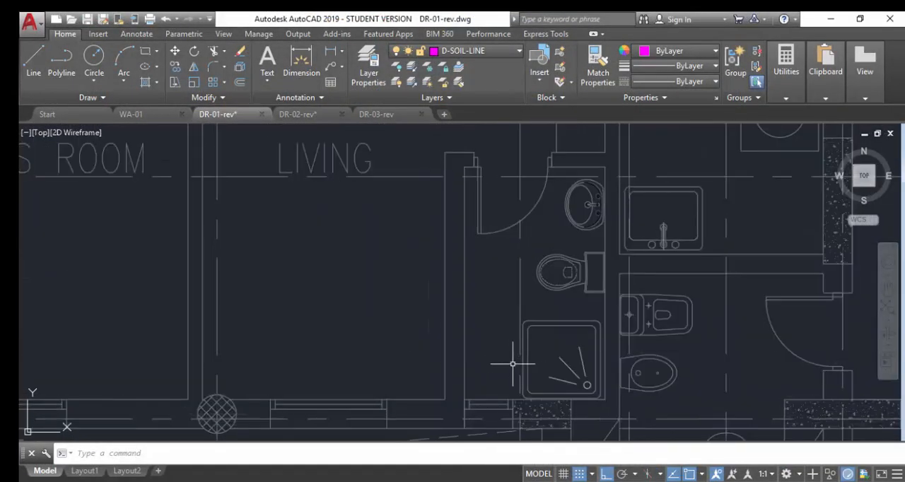
{"action": "type", "text": "L"}
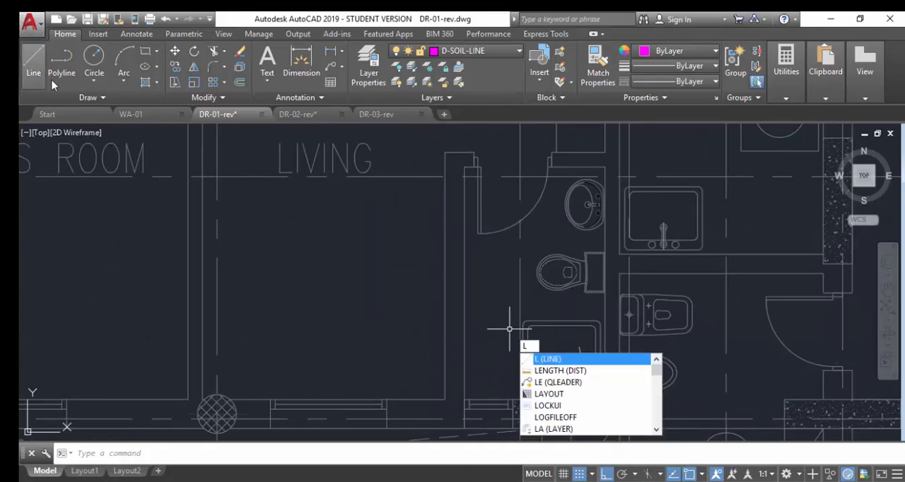
{"action": "left_click", "coordinate": [548, 364]}
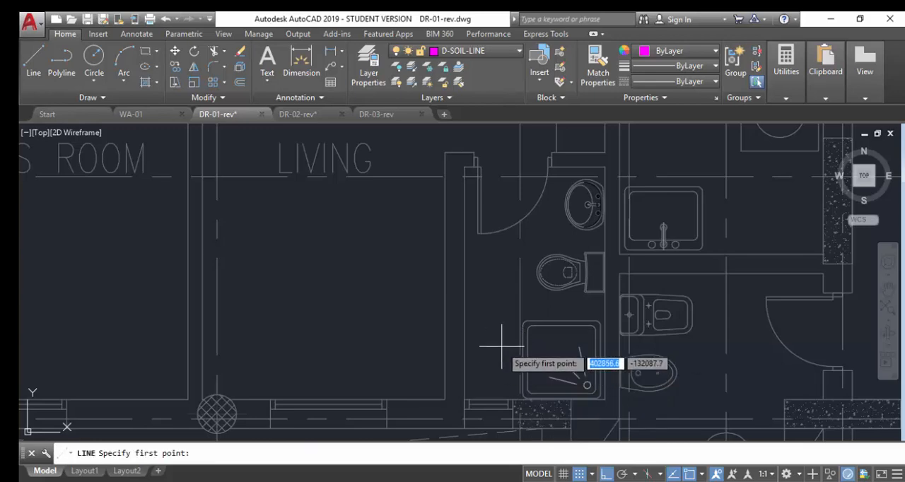
{"action": "left_click", "coordinate": [502, 347]}
{"action": "scroll", "coordinate": [453, 290], "scroll_direction": "down", "scroll_amount": 4}
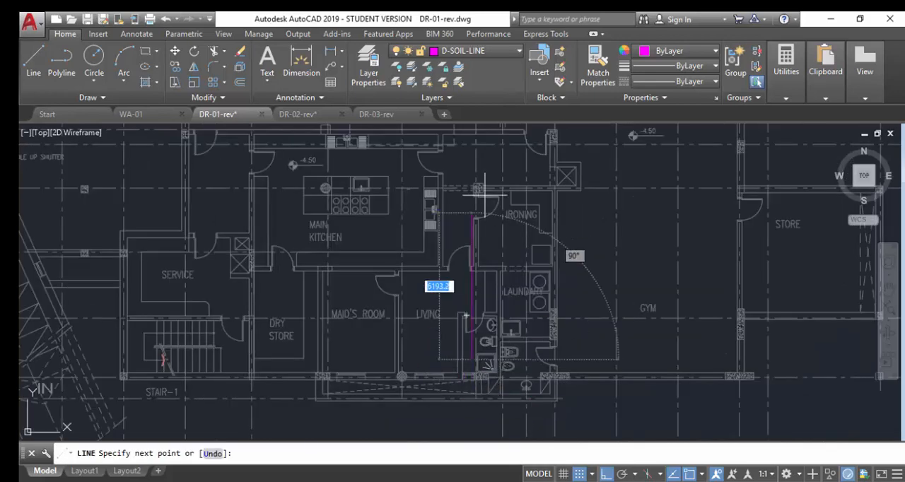
{"action": "scroll", "coordinate": [481, 177], "scroll_direction": "up", "scroll_amount": 4}
{"action": "scroll", "coordinate": [446, 187], "scroll_direction": "up", "scroll_amount": 2}
{"action": "scroll", "coordinate": [467, 311], "scroll_direction": "down", "scroll_amount": 2}
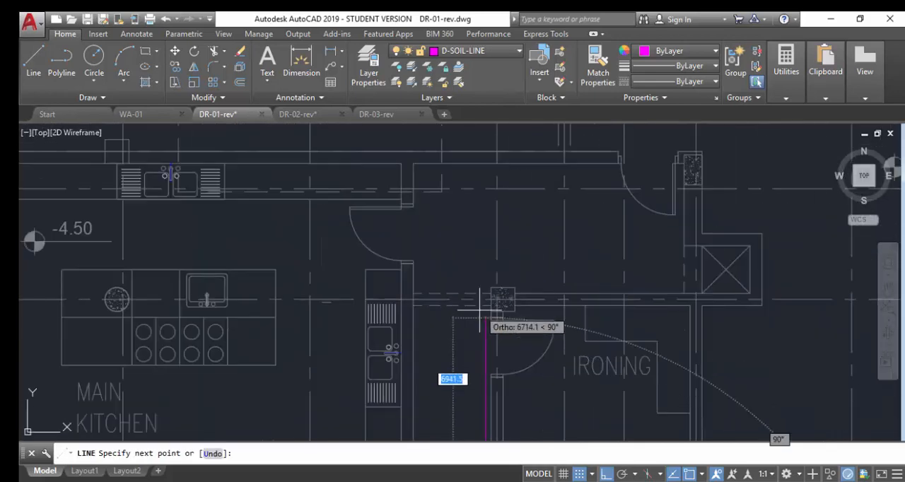
{"action": "scroll", "coordinate": [481, 220], "scroll_direction": "up", "scroll_amount": 2}
{"action": "scroll", "coordinate": [458, 372], "scroll_direction": "down", "scroll_amount": 3}
{"action": "scroll", "coordinate": [453, 212], "scroll_direction": "up", "scroll_amount": 4}
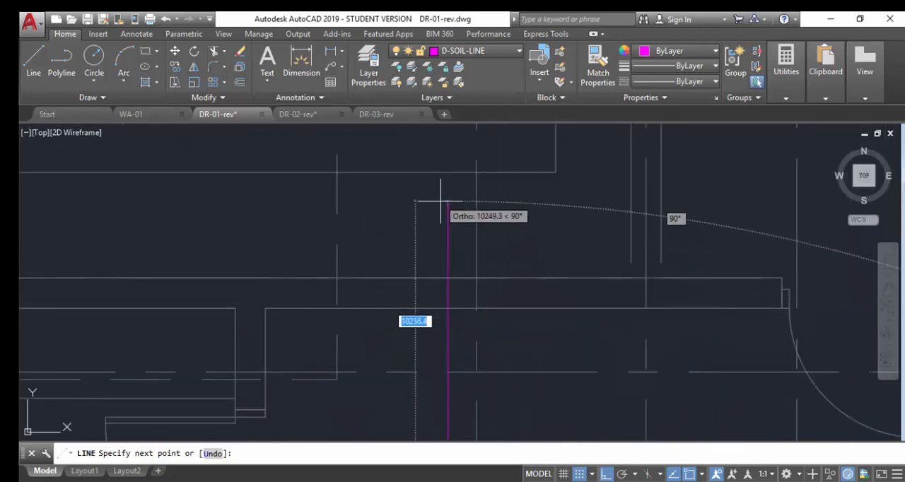
{"action": "left_click", "coordinate": [447, 207]}
{"action": "key", "text": "Escape"}
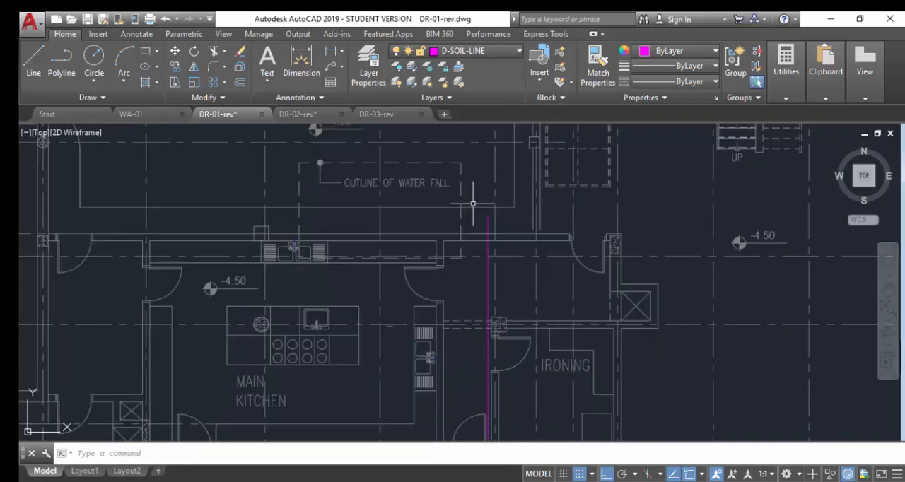
Move the long vertical soil line about 54 units to the left, away from the bathroom fixtures.
{"action": "scroll", "coordinate": [488, 209], "scroll_direction": "down", "scroll_amount": 3}
{"action": "scroll", "coordinate": [501, 421], "scroll_direction": "up", "scroll_amount": 3}
{"action": "scroll", "coordinate": [499, 424], "scroll_direction": "down", "scroll_amount": 3}
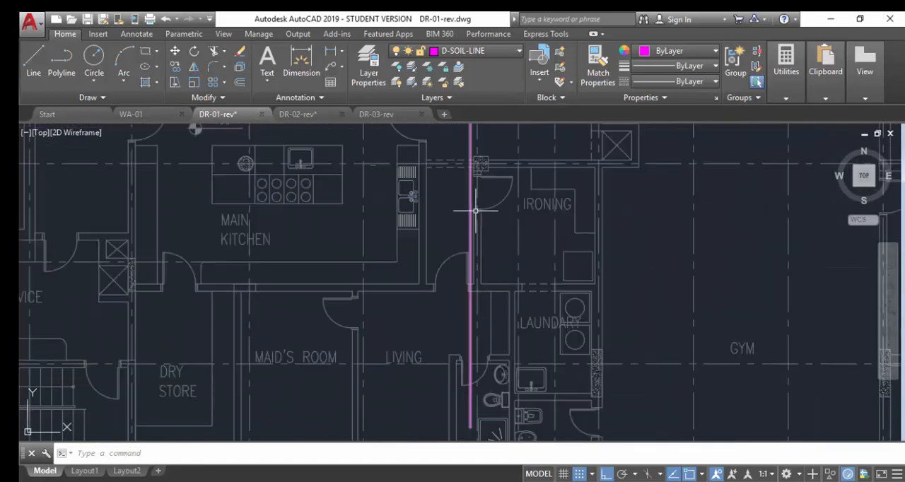
{"action": "scroll", "coordinate": [473, 202], "scroll_direction": "up", "scroll_amount": 2}
{"action": "scroll", "coordinate": [481, 164], "scroll_direction": "up", "scroll_amount": 2}
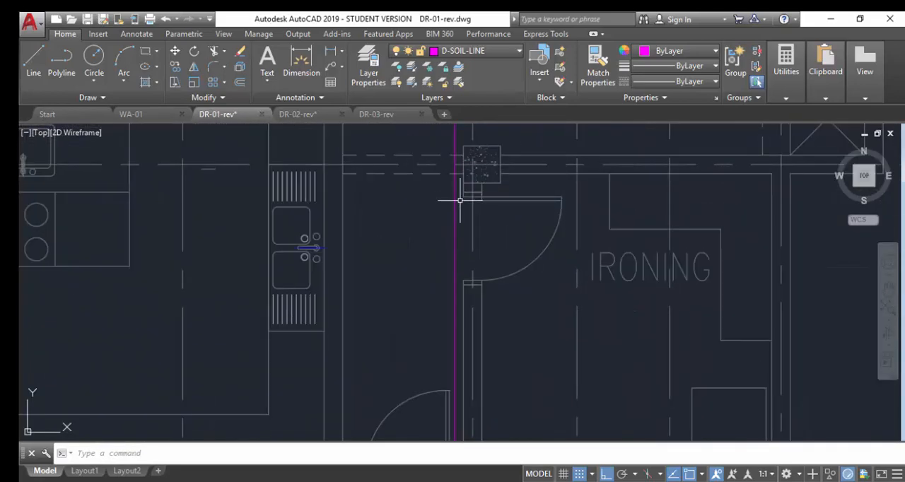
{"action": "scroll", "coordinate": [455, 207], "scroll_direction": "down", "scroll_amount": 3}
{"action": "scroll", "coordinate": [440, 339], "scroll_direction": "up", "scroll_amount": 3}
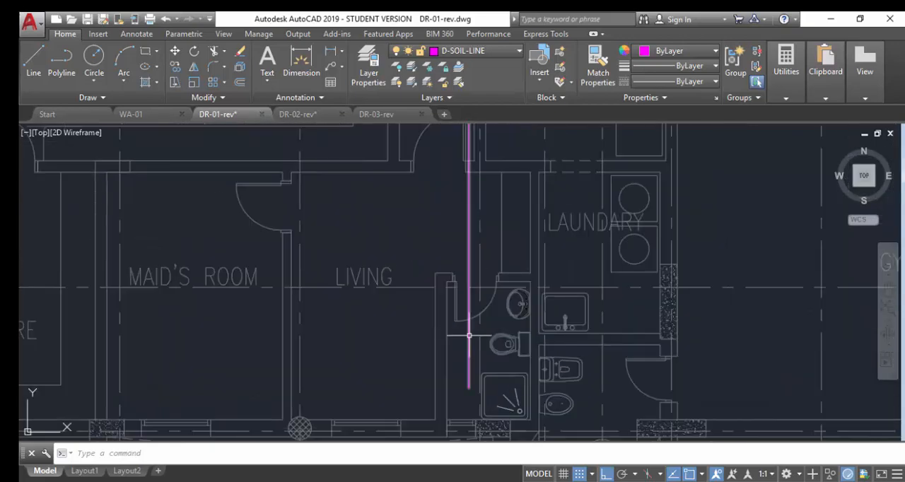
{"action": "left_click", "coordinate": [469, 336]}
{"action": "type", "text": "M"}
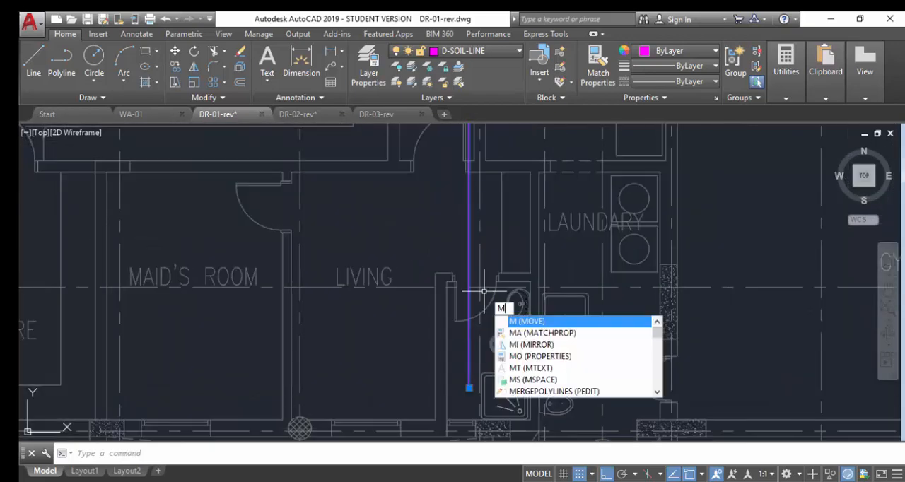
{"action": "key", "text": "Return"}
{"action": "scroll", "coordinate": [431, 364], "scroll_direction": "up", "scroll_amount": 4}
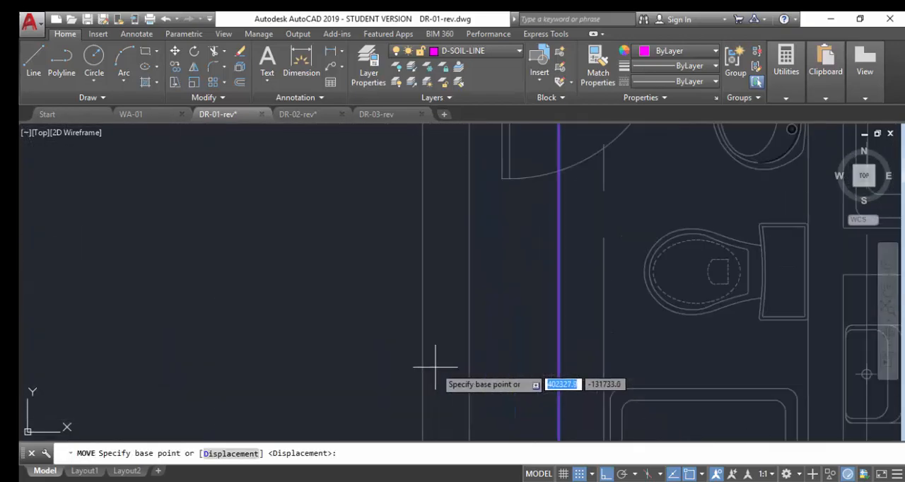
{"action": "left_click", "coordinate": [556, 298]}
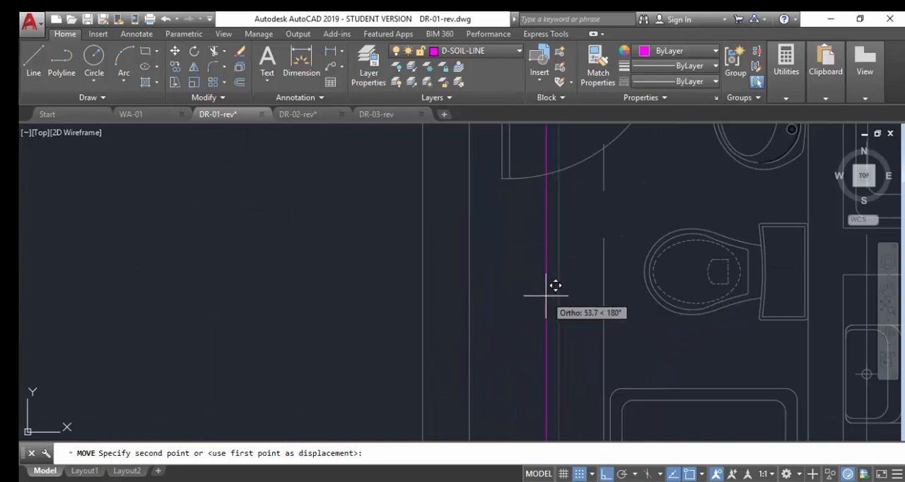
{"action": "left_click", "coordinate": [545, 297]}
{"action": "scroll", "coordinate": [515, 299], "scroll_direction": "down", "scroll_amount": 5}
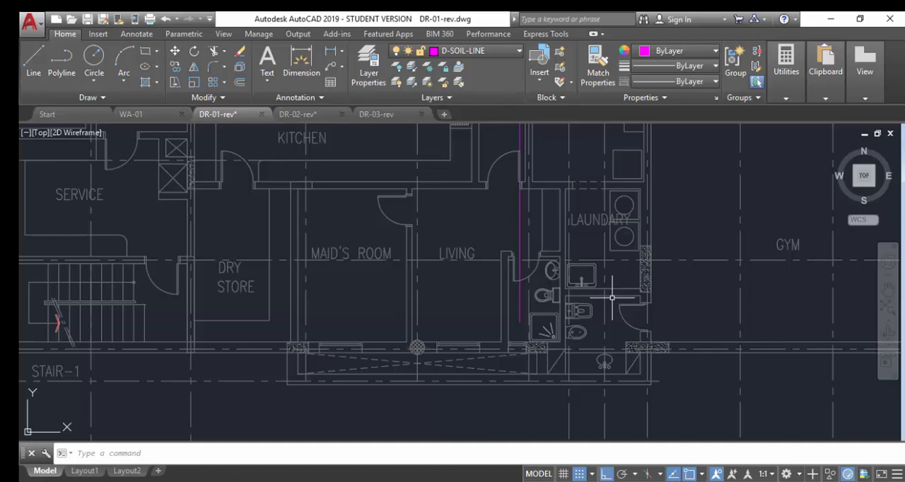
Draw a horizontal soil branch line from the outlet of the WC beside the shower to the vertical soil line.
{"action": "scroll", "coordinate": [614, 300], "scroll_direction": "up", "scroll_amount": 5}
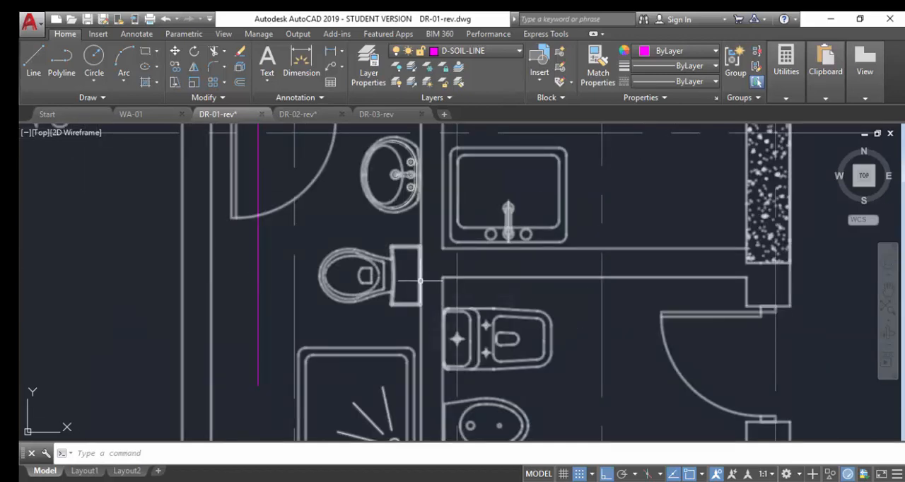
{"action": "type", "text": "l"}
{"action": "key", "text": "Return"}
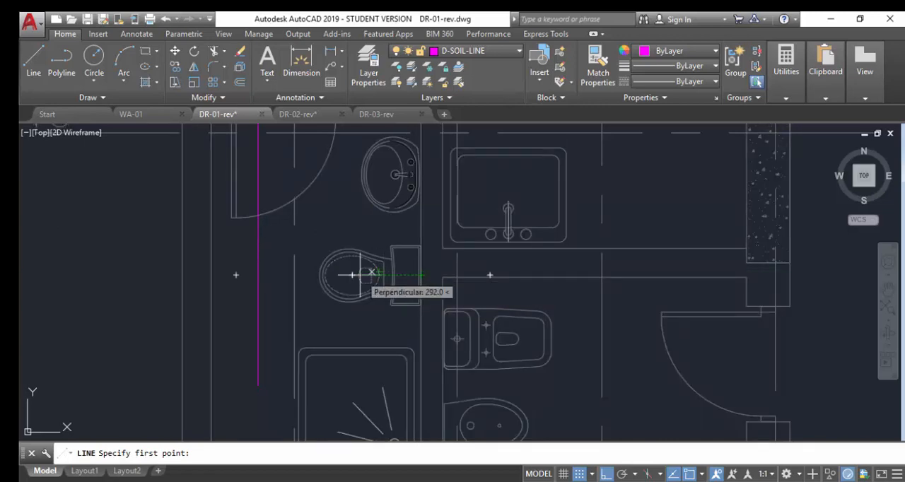
{"action": "scroll", "coordinate": [349, 269], "scroll_direction": "up", "scroll_amount": 6}
{"action": "left_click", "coordinate": [392, 183]}
{"action": "scroll", "coordinate": [354, 319], "scroll_direction": "down", "scroll_amount": 5}
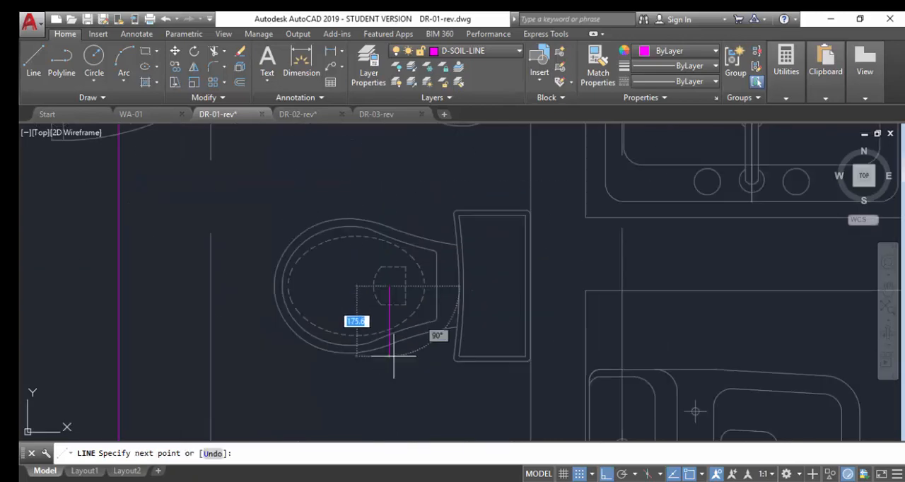
{"action": "scroll", "coordinate": [304, 361], "scroll_direction": "up", "scroll_amount": 5}
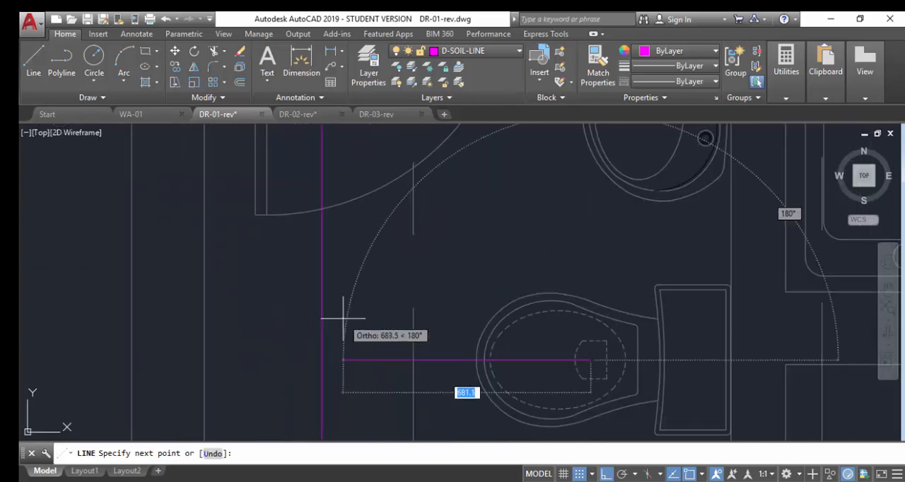
{"action": "left_click", "coordinate": [323, 360]}
{"action": "key", "text": "Return"}
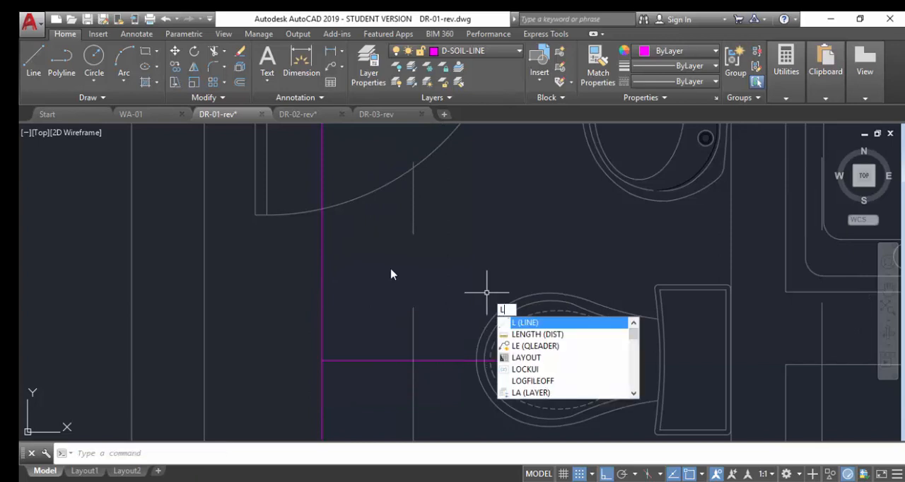
Draw a short horizontal soil line in the free space between the WC and the washbasin.
{"action": "left_click", "coordinate": [611, 246]}
{"action": "key", "text": "Escape"}
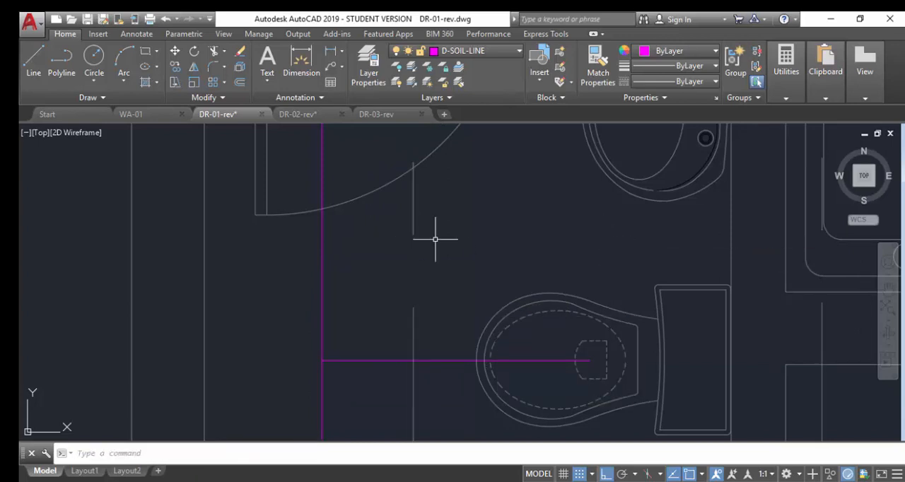
{"action": "key", "text": "Return"}
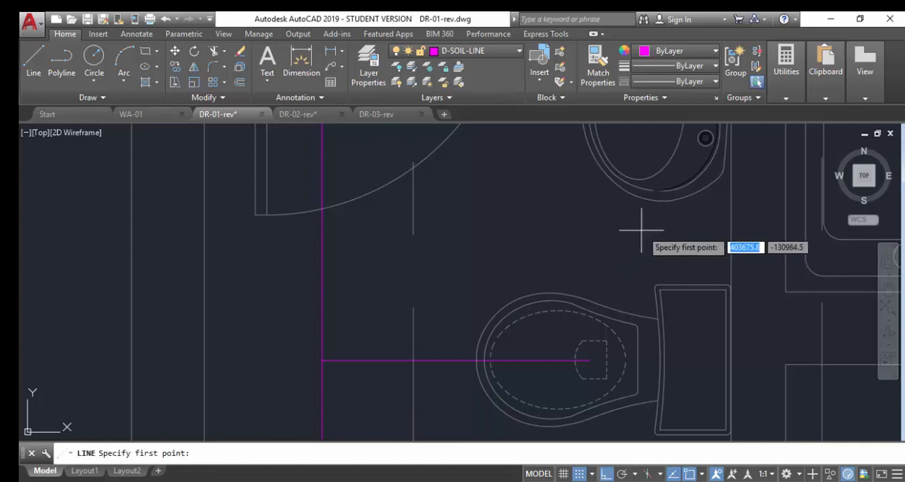
{"action": "left_click", "coordinate": [645, 230]}
{"action": "left_click", "coordinate": [514, 225]}
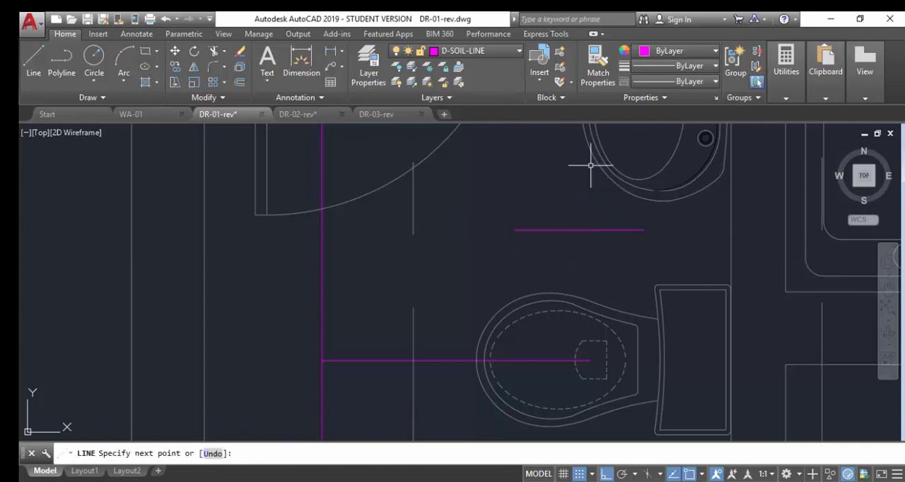
{"action": "key", "text": "Escape"}
{"action": "type", "text": "RO"}
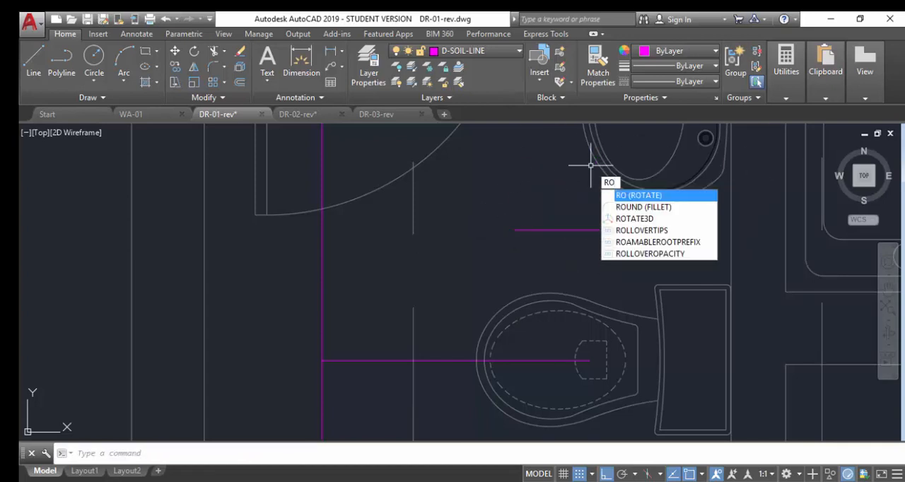
{"action": "key", "text": "Return"}
{"action": "left_click", "coordinate": [557, 223]}
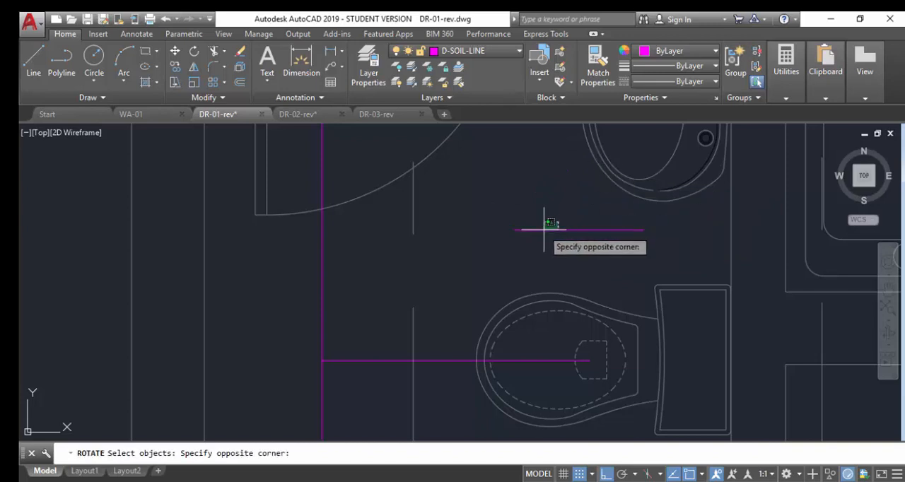
{"action": "left_click", "coordinate": [530, 239]}
{"action": "left_click", "coordinate": [531, 237]}
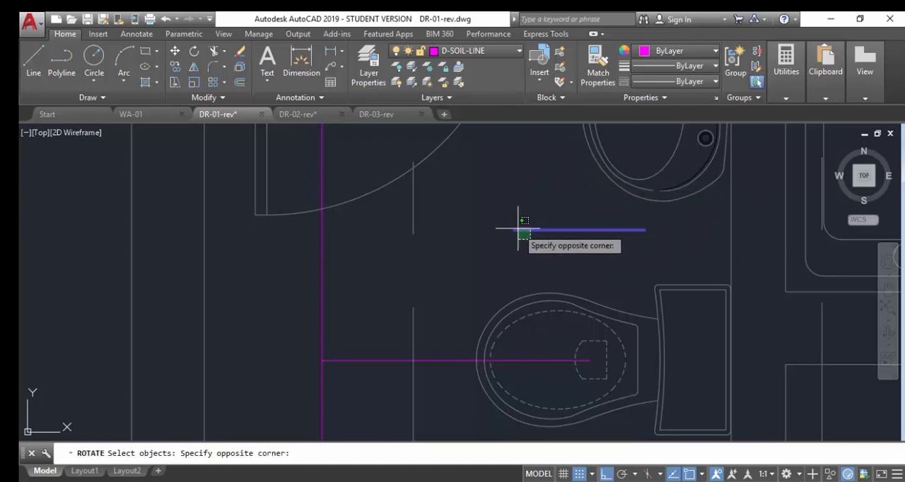
{"action": "left_click", "coordinate": [514, 228]}
{"action": "key", "text": "Return"}
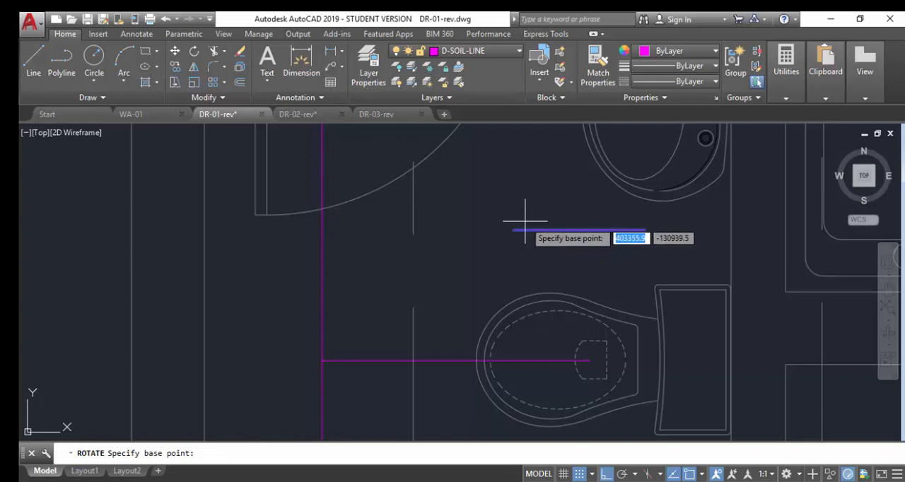
{"action": "key", "text": "Escape"}
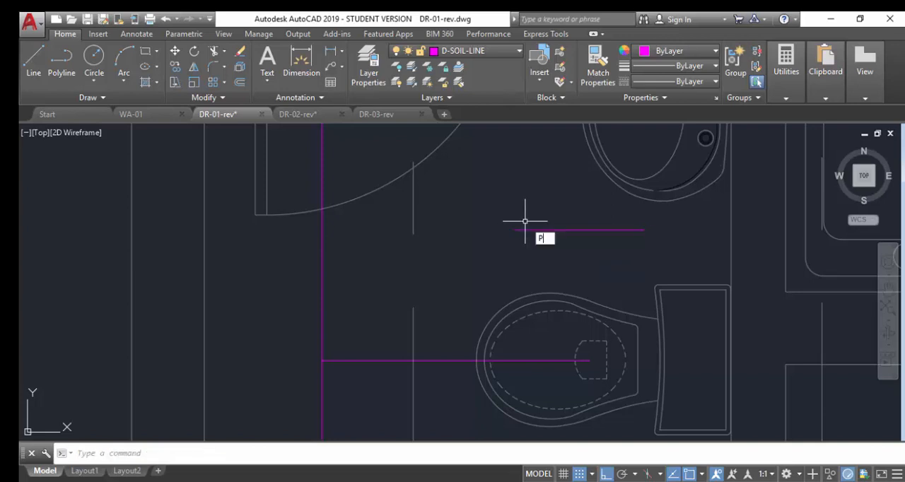
{"action": "key", "text": "BackSpace"}
{"action": "type", "text": "RO"}
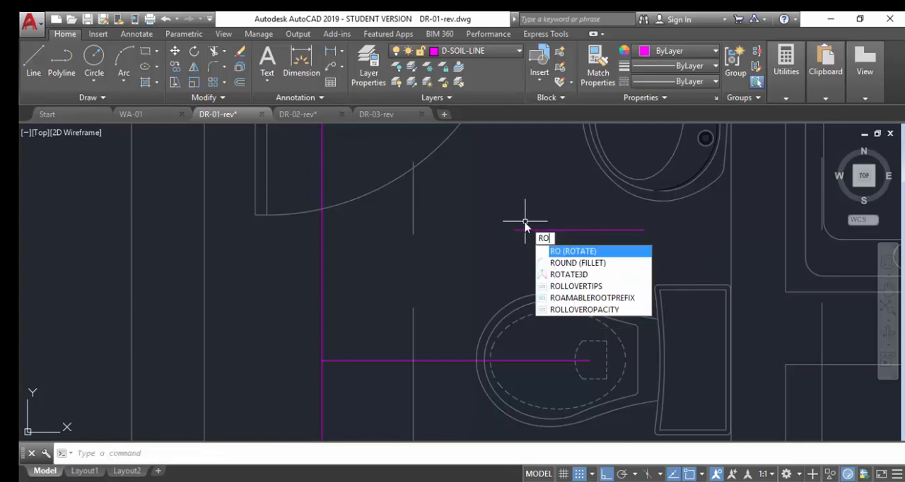
{"action": "left_click", "coordinate": [601, 252]}
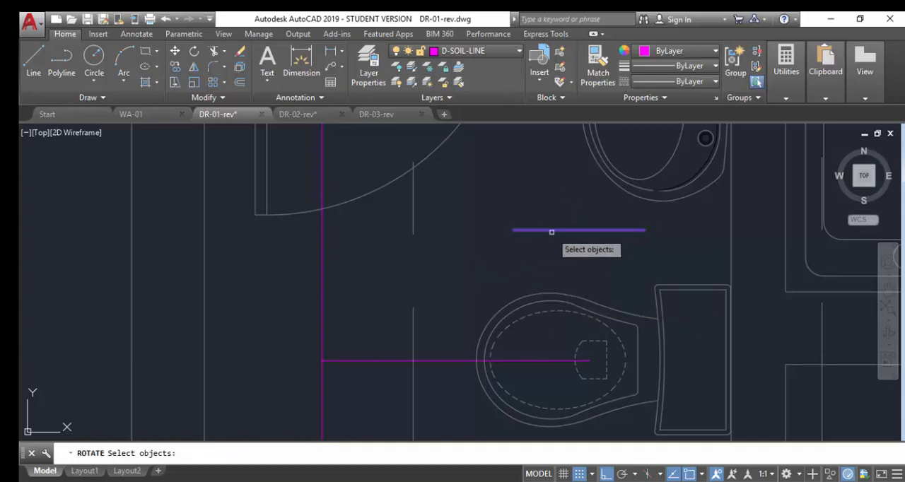
{"action": "left_click", "coordinate": [646, 237]}
{"action": "left_click", "coordinate": [642, 237]}
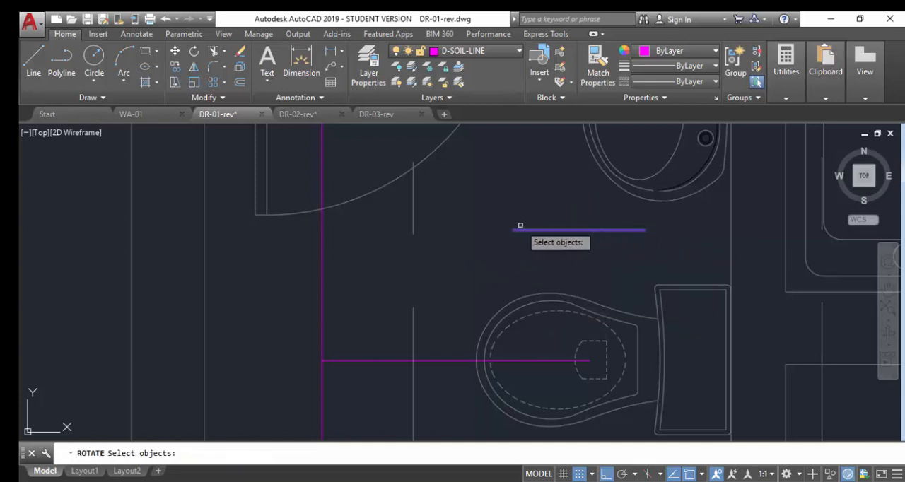
{"action": "key", "text": "Return"}
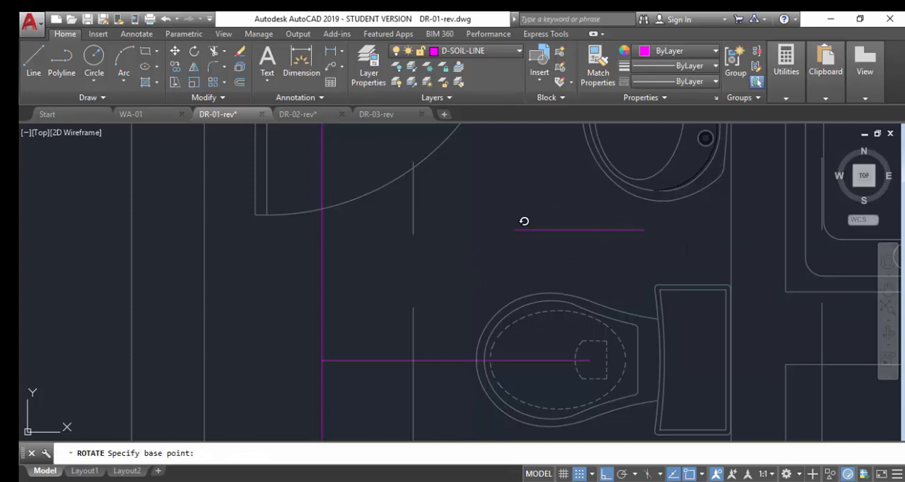
{"action": "left_click", "coordinate": [513, 229]}
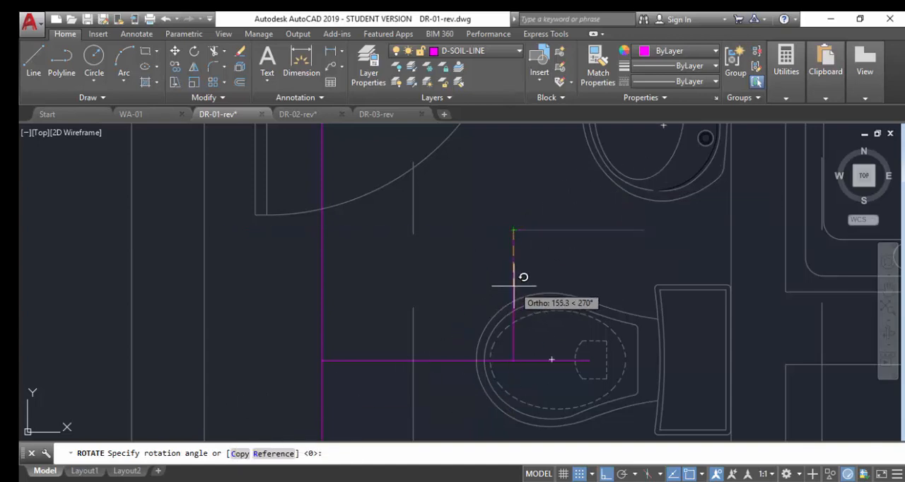
{"action": "type", "text": "R"}
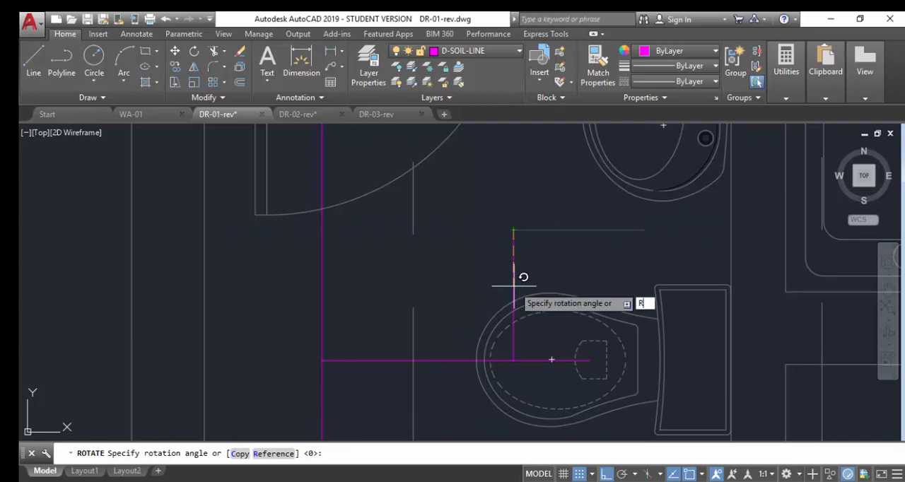
{"action": "key", "text": "Return"}
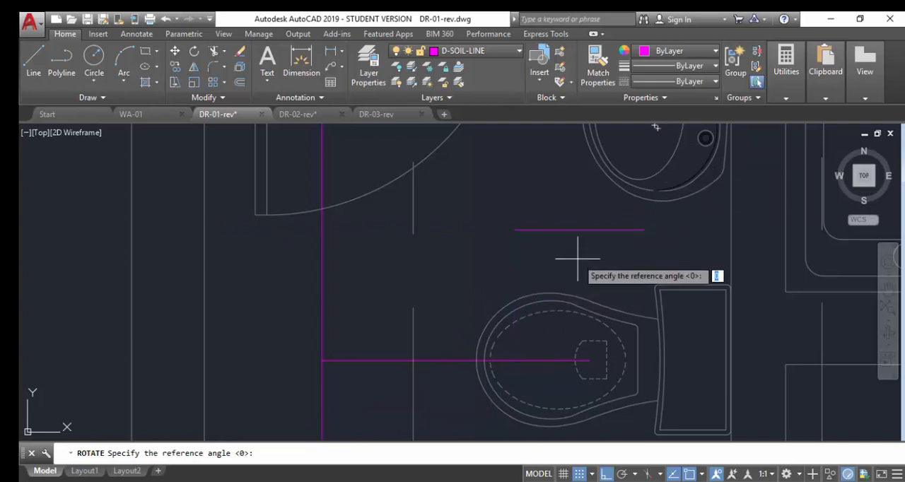
{"action": "scroll", "coordinate": [584, 244], "scroll_direction": "up", "scroll_amount": 2}
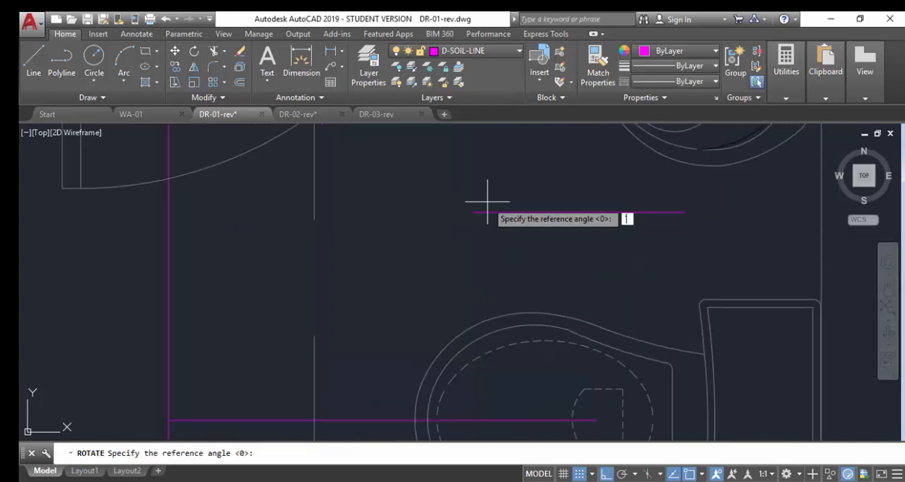
{"action": "key", "text": "Escape"}
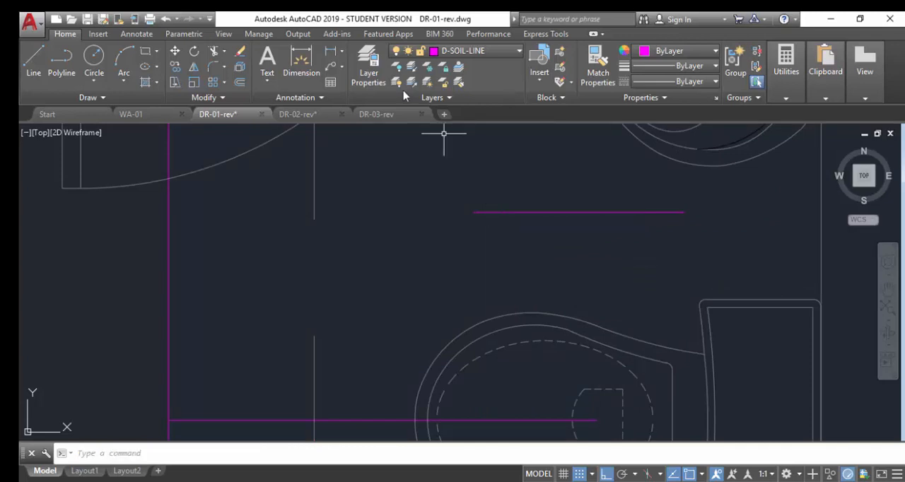
Rotate the short horizontal soil line between the WC and washbasin about 45° counterclockwise around its left endpoint.
{"action": "type", "text": "R"}
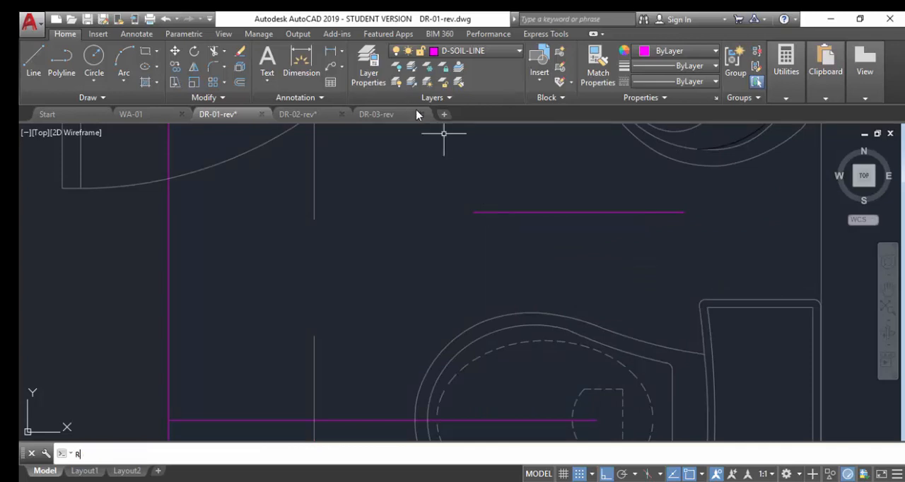
{"action": "type", "text": "O"}
{"action": "key", "text": "Return"}
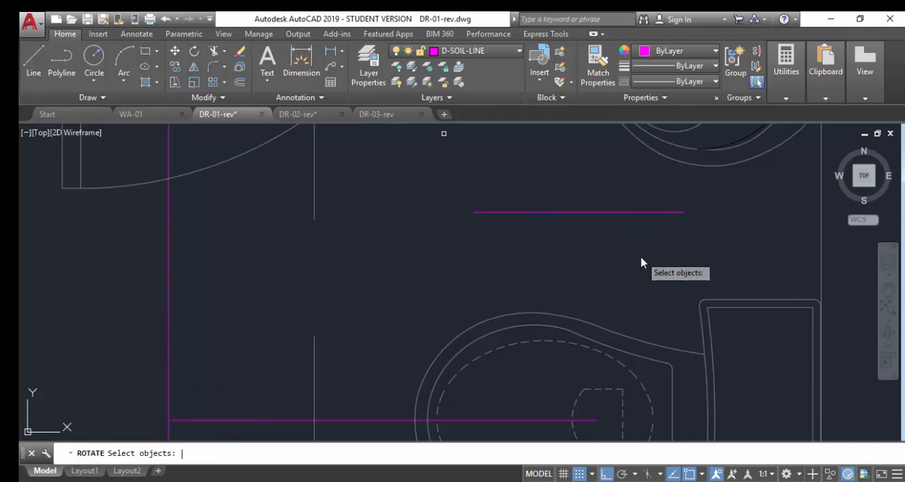
{"action": "left_click", "coordinate": [705, 195]}
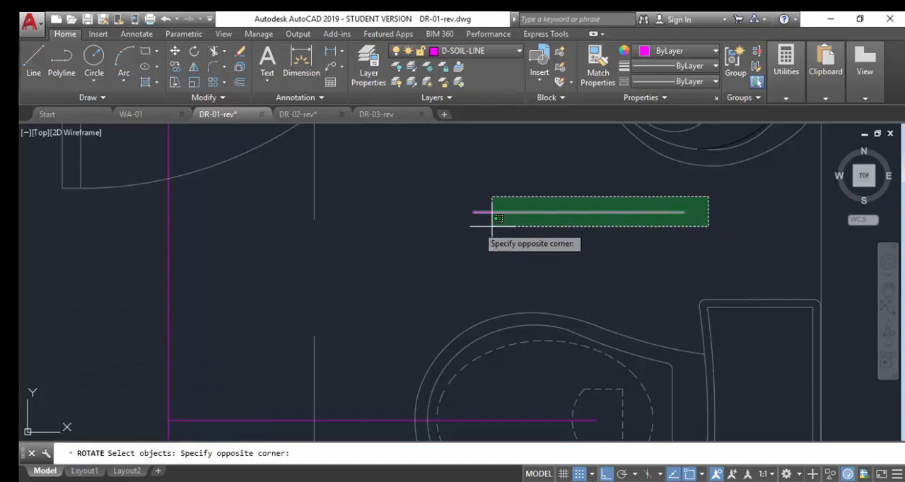
{"action": "left_click", "coordinate": [438, 226]}
{"action": "key", "text": "Return"}
{"action": "left_click", "coordinate": [475, 212]}
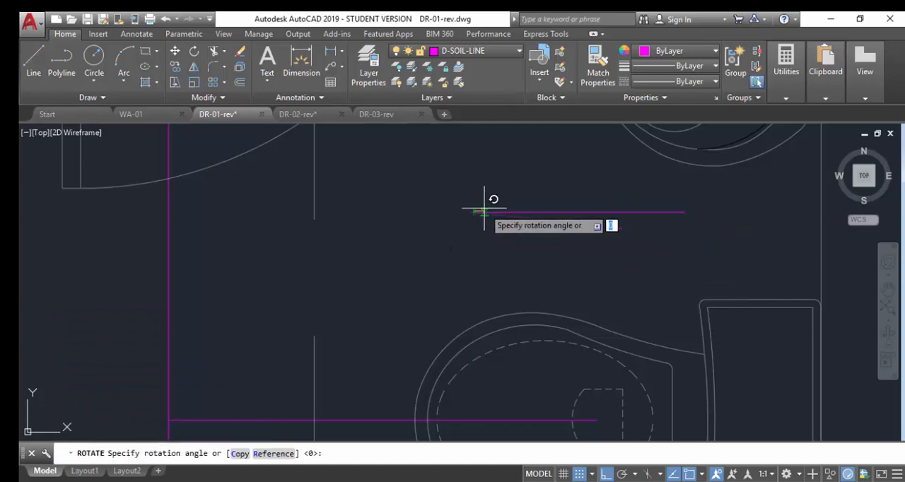
{"action": "key", "text": "Return"}
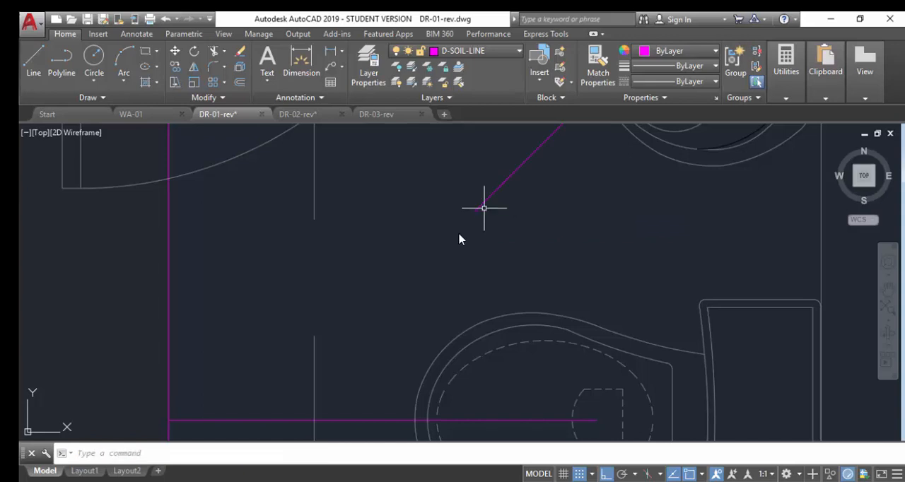
Mirror the diagonal soil line downward across a horizontal axis through its lower endpoint, keeping the original line.
{"action": "scroll", "coordinate": [449, 248], "scroll_direction": "down", "scroll_amount": 2}
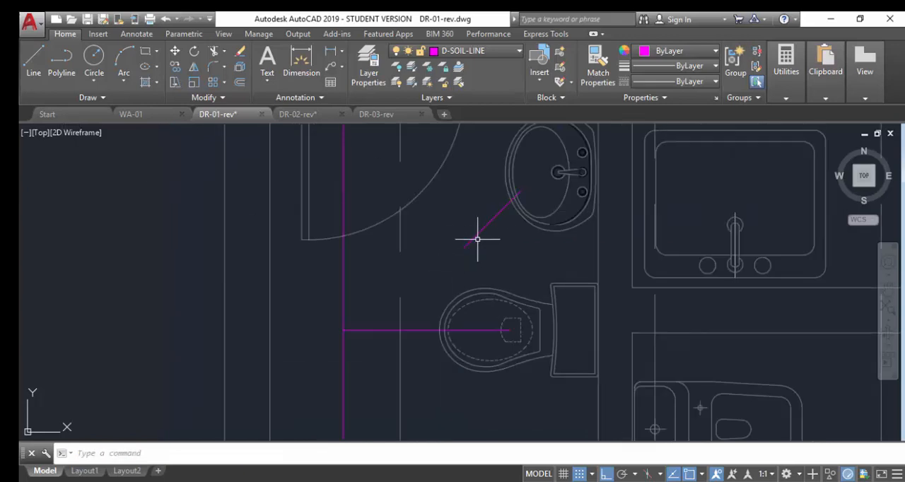
{"action": "type", "text": "M"}
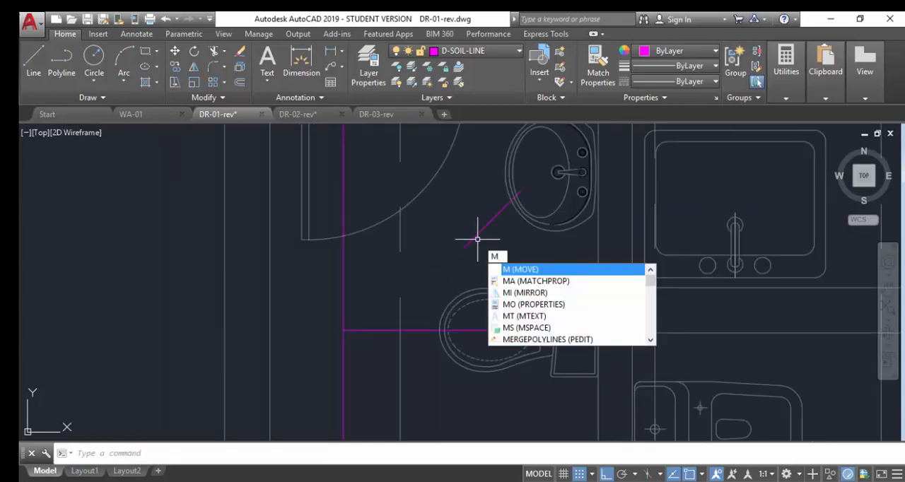
{"action": "type", "text": "I"}
{"action": "key", "text": "Return"}
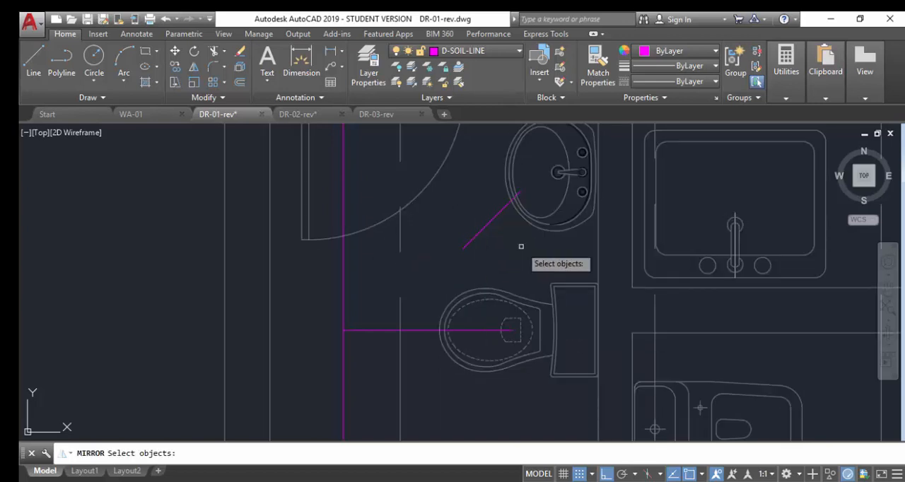
{"action": "left_click", "coordinate": [483, 237]}
{"action": "left_click", "coordinate": [466, 220]}
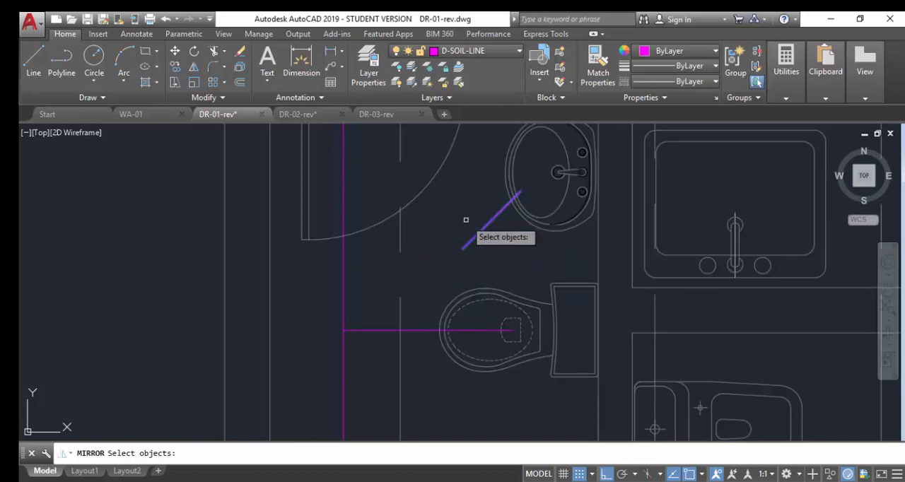
{"action": "key", "text": "Return"}
{"action": "left_click", "coordinate": [463, 249]}
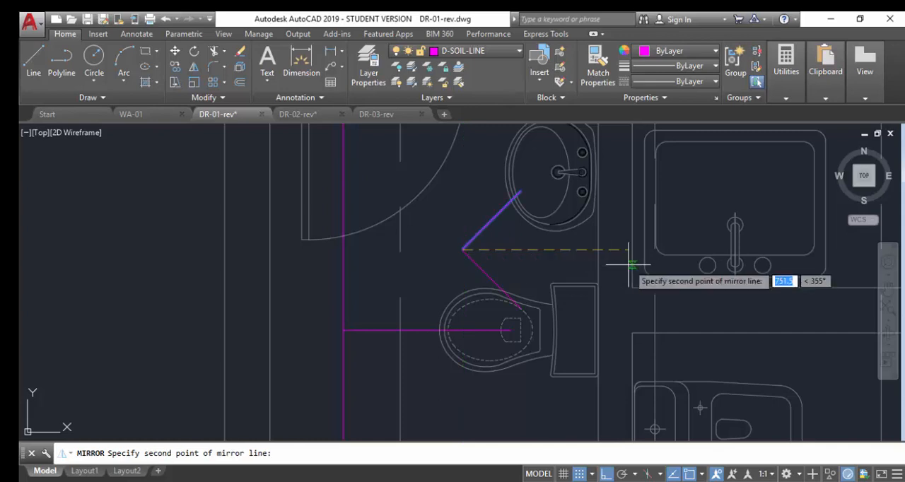
{"action": "left_click", "coordinate": [585, 258]}
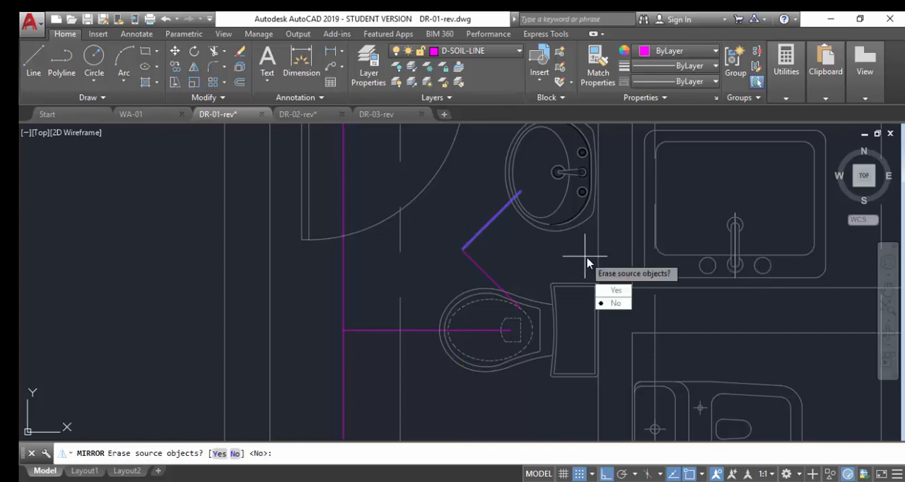
{"action": "key", "text": "Return"}
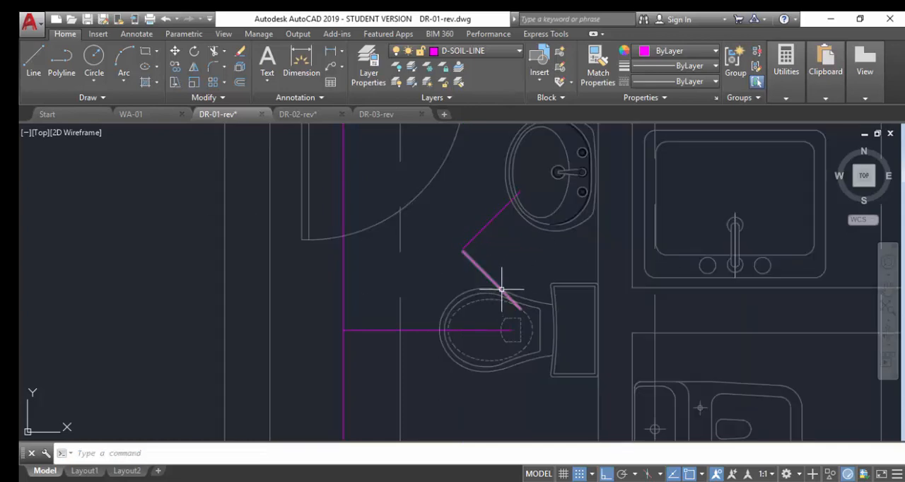
Move the mirrored diagonal by its midpoint onto the WC branch so its upper end crosses the vertical soil line.
{"action": "type", "text": "m"}
{"action": "key", "text": "Return"}
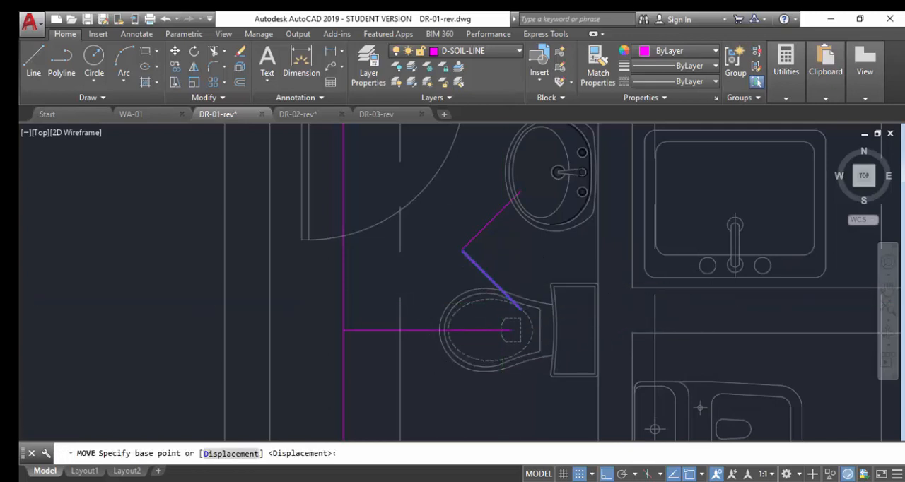
{"action": "scroll", "coordinate": [516, 304], "scroll_direction": "up", "scroll_amount": 5}
{"action": "left_click", "coordinate": [475, 299]}
{"action": "scroll", "coordinate": [663, 280], "scroll_direction": "down", "scroll_amount": 4}
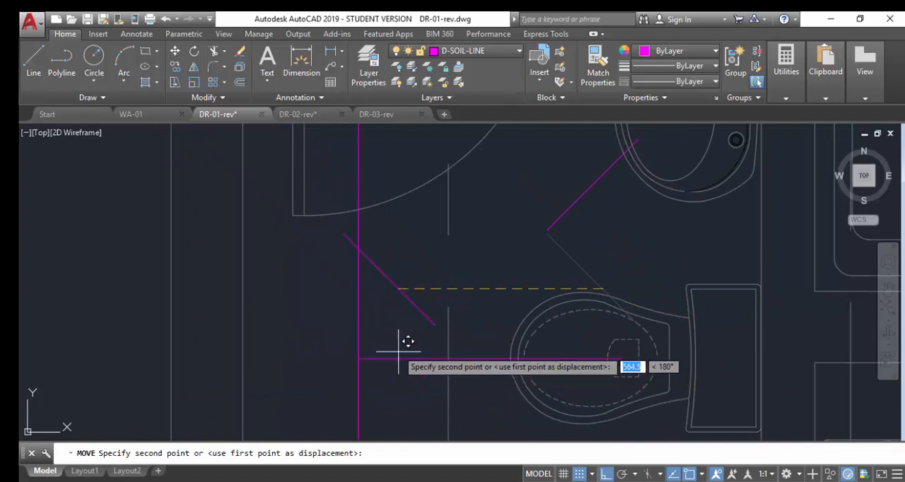
{"action": "scroll", "coordinate": [402, 324], "scroll_direction": "up", "scroll_amount": 4}
{"action": "scroll", "coordinate": [471, 326], "scroll_direction": "down", "scroll_amount": 4}
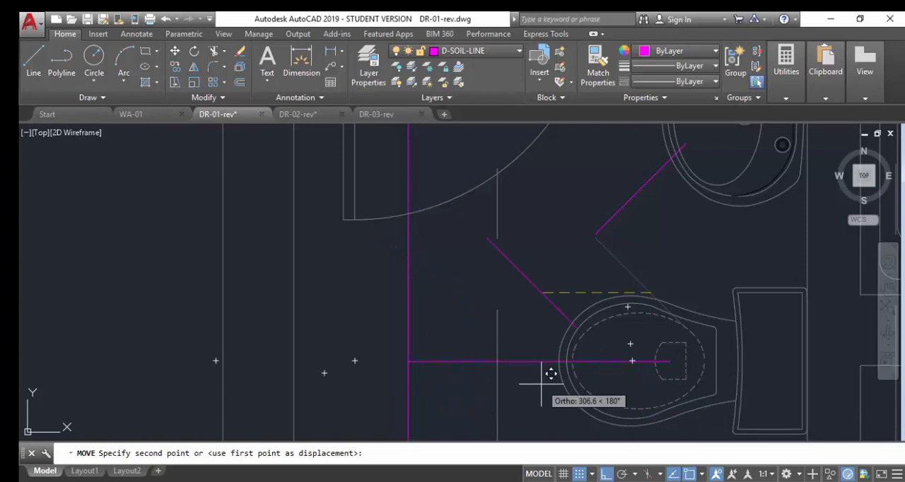
{"action": "left_click", "coordinate": [458, 369]}
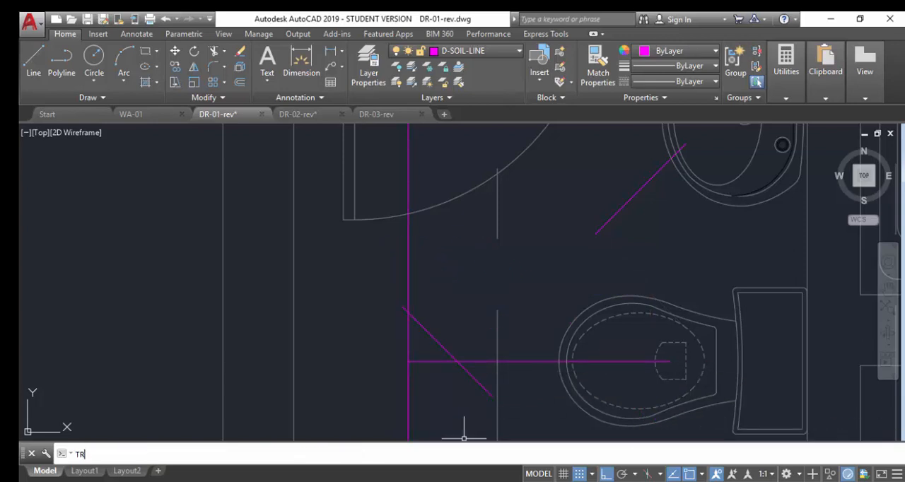
Trim the diagonal below the WC branch and the branch's end beyond the diagonal, leaving an angled bend.
{"action": "key", "text": "Return"}
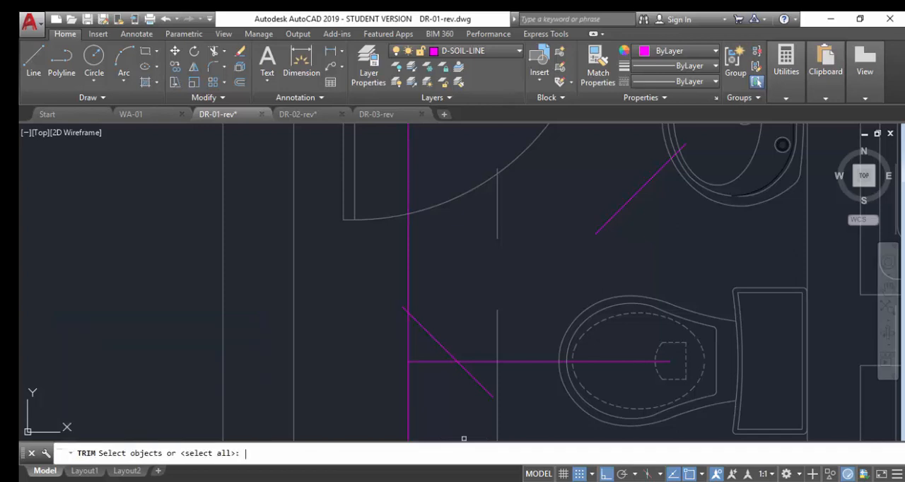
{"action": "left_click", "coordinate": [418, 325]}
{"action": "left_click", "coordinate": [488, 361]}
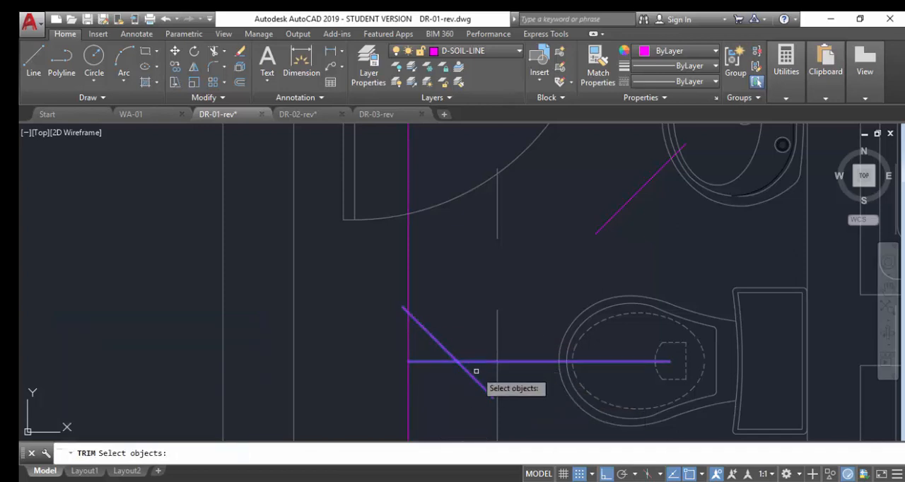
{"action": "key", "text": "Return"}
{"action": "left_click", "coordinate": [470, 373]}
{"action": "left_click", "coordinate": [442, 361]}
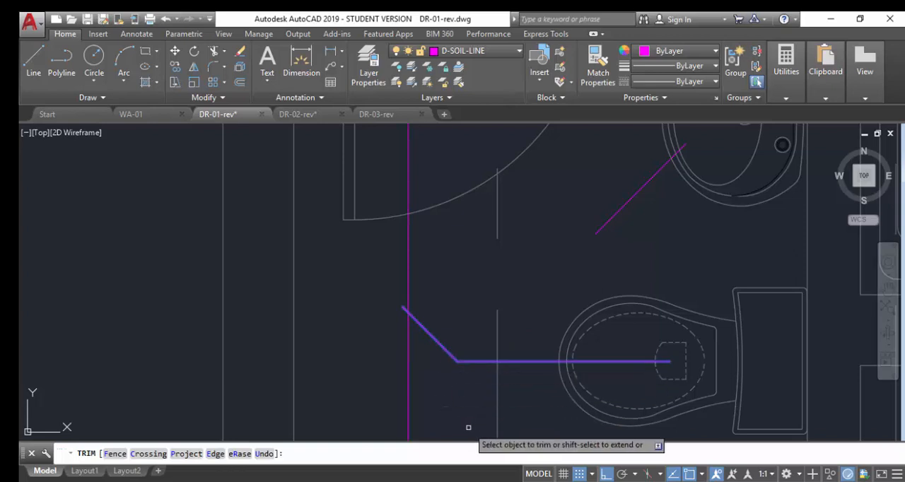
{"action": "key", "text": "Return"}
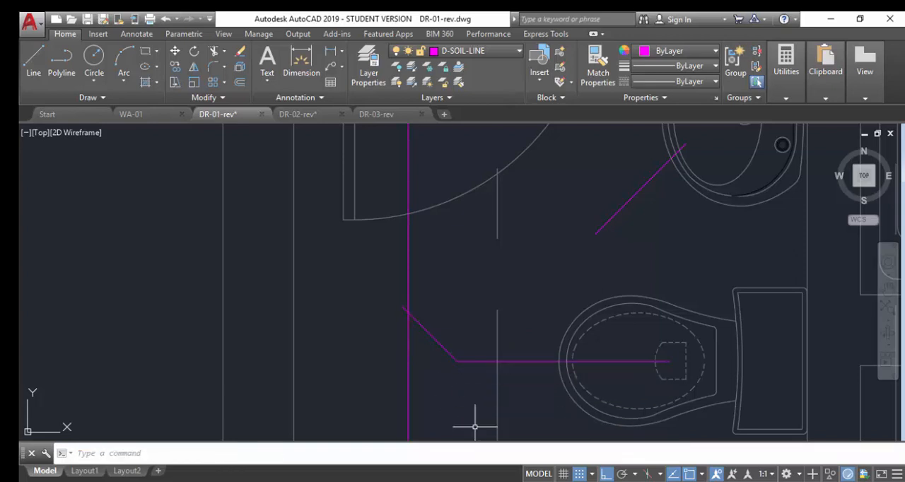
Trim the short end of the diagonal that overshoots the vertical soil line, using the vertical line as the cutting edge.
{"action": "type", "text": "TR"}
{"action": "key", "text": "Return"}
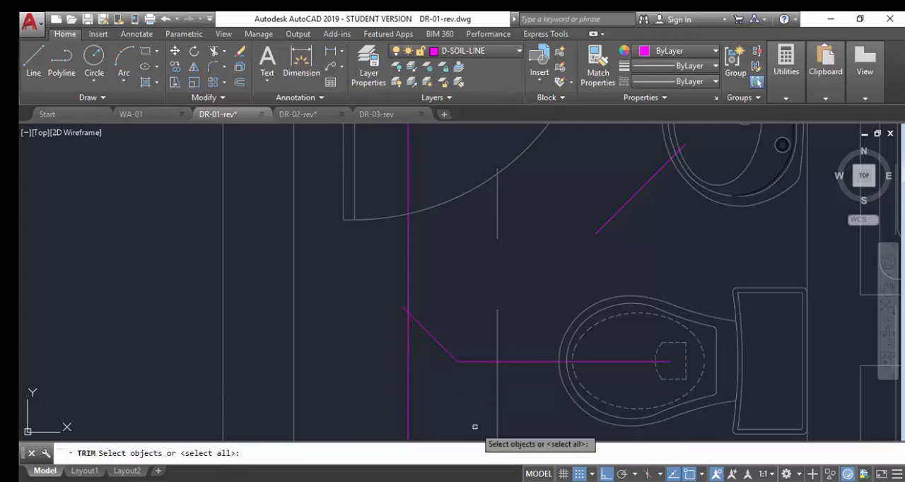
{"action": "left_click", "coordinate": [408, 326]}
{"action": "key", "text": "Return"}
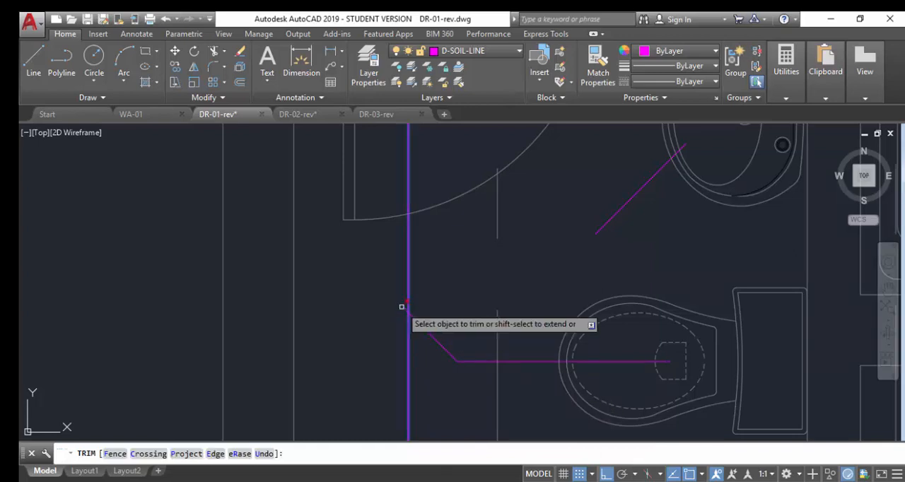
{"action": "scroll", "coordinate": [361, 311], "scroll_direction": "down", "scroll_amount": 4}
{"action": "right_click", "coordinate": [423, 286]}
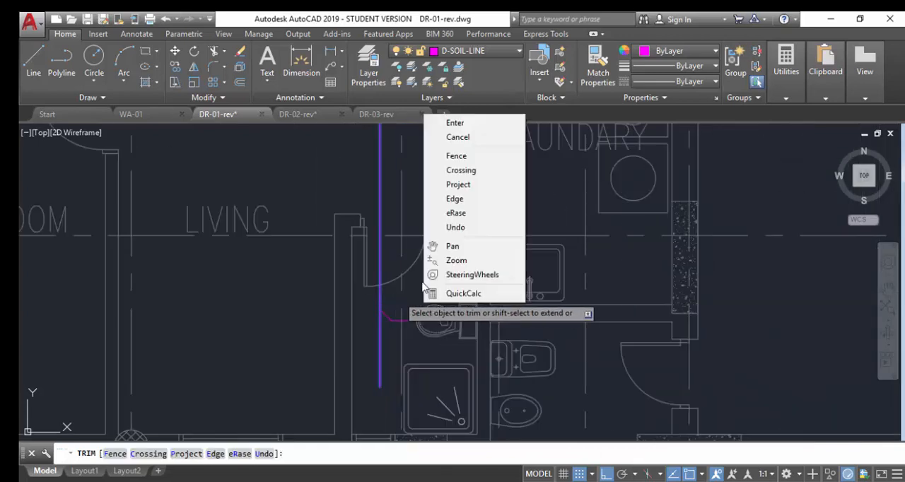
{"action": "left_click", "coordinate": [355, 298]}
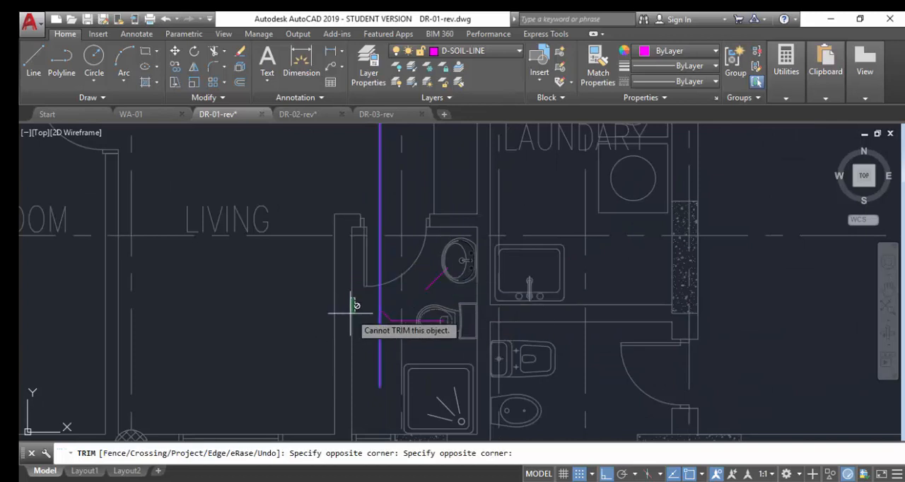
{"action": "left_click", "coordinate": [390, 345]}
{"action": "left_click", "coordinate": [510, 415]}
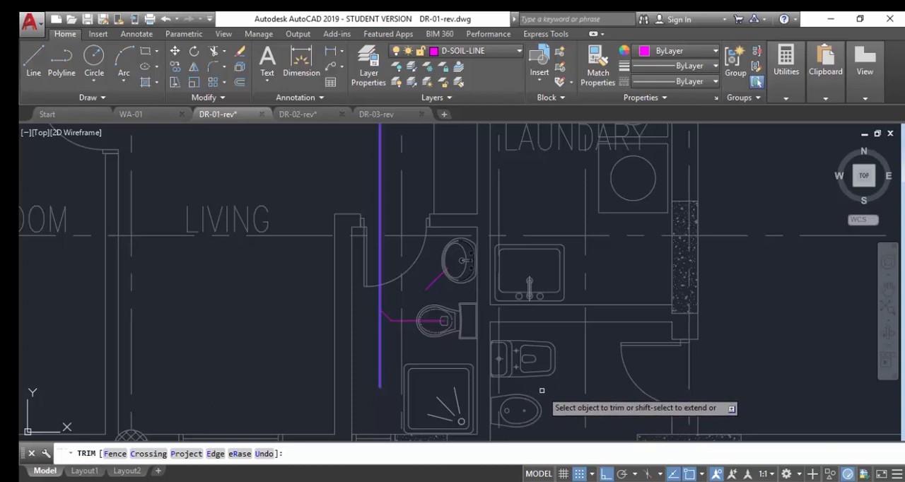
{"action": "right_click", "coordinate": [536, 331]}
{"action": "left_click", "coordinate": [559, 153]}
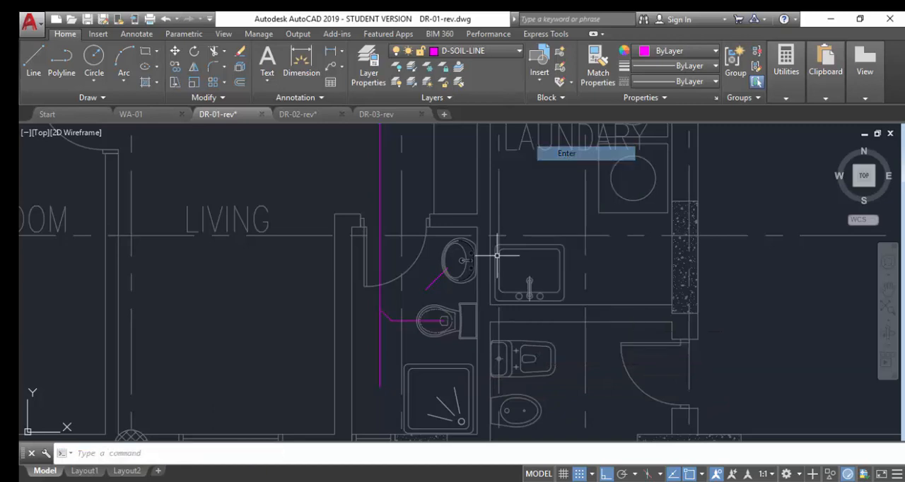
Copy the WC branch with its angled bend straight down along the vertical soil line to the upper part of the shower tray.
{"action": "scroll", "coordinate": [404, 344], "scroll_direction": "up", "scroll_amount": 5}
{"action": "type", "text": "c"}
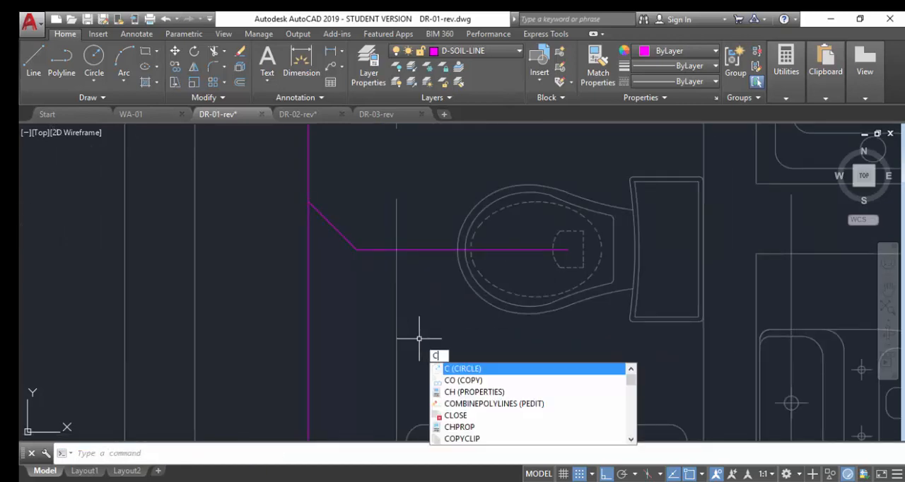
{"action": "key", "text": "Return"}
{"action": "left_click", "coordinate": [387, 270]}
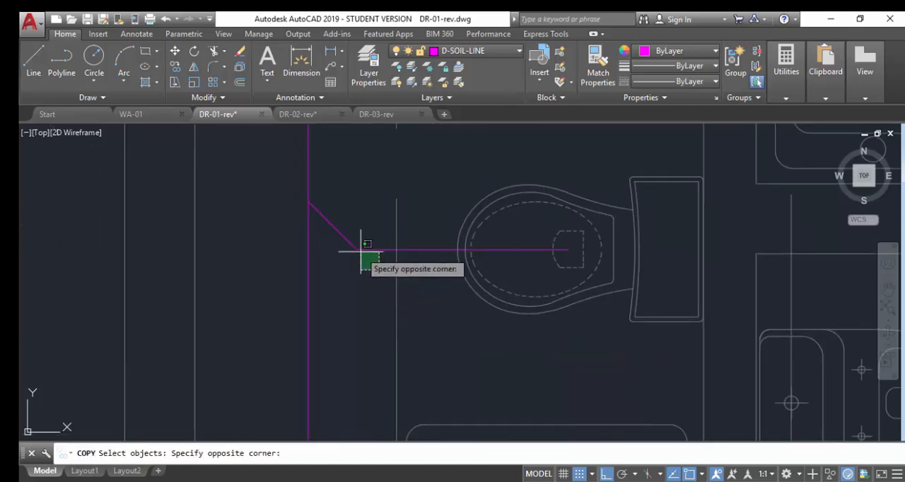
{"action": "left_click", "coordinate": [357, 240]}
{"action": "key", "text": "Return"}
{"action": "left_click", "coordinate": [309, 201]}
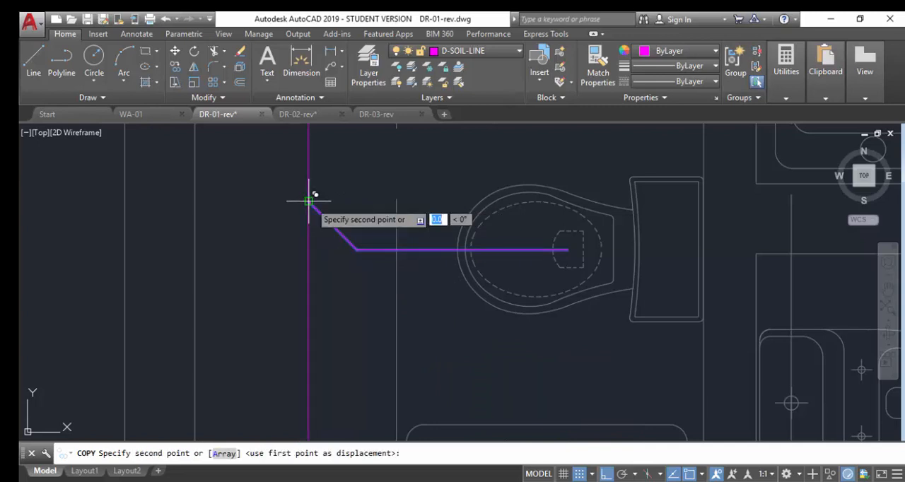
{"action": "scroll", "coordinate": [315, 212], "scroll_direction": "down", "scroll_amount": 3}
{"action": "scroll", "coordinate": [318, 311], "scroll_direction": "up", "scroll_amount": 3}
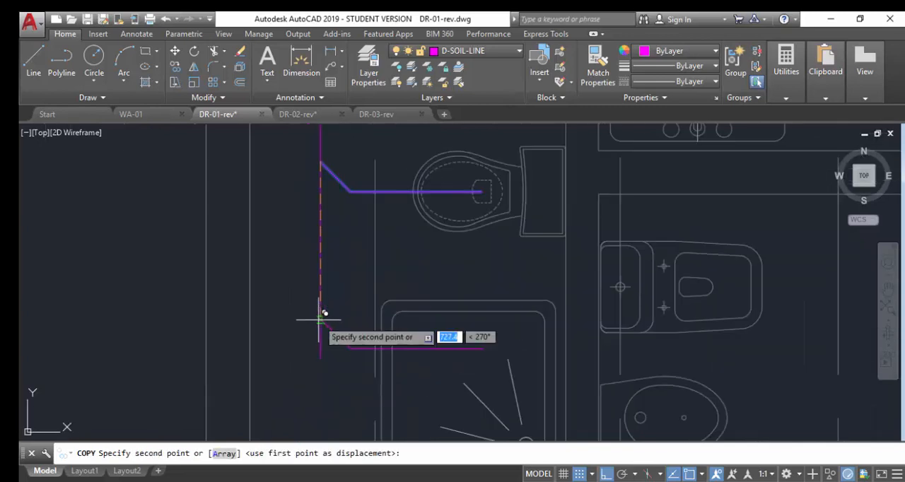
{"action": "left_click", "coordinate": [320, 322]}
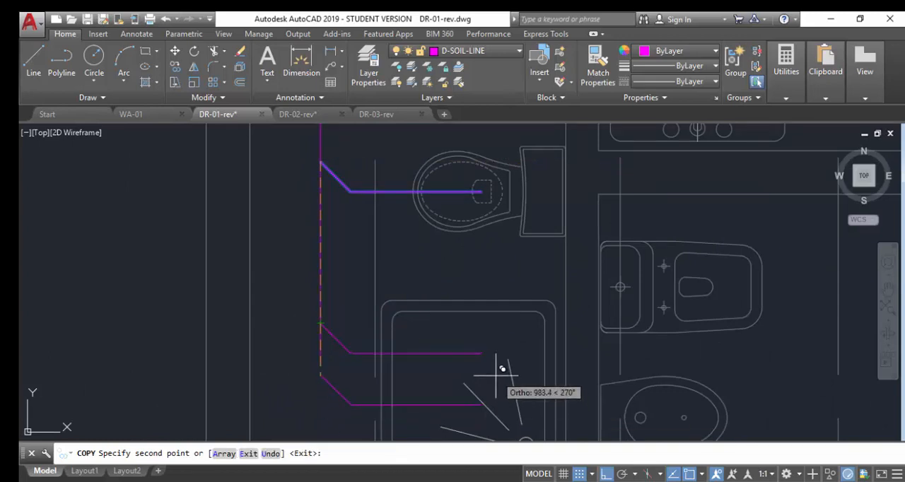
{"action": "key", "text": "Escape"}
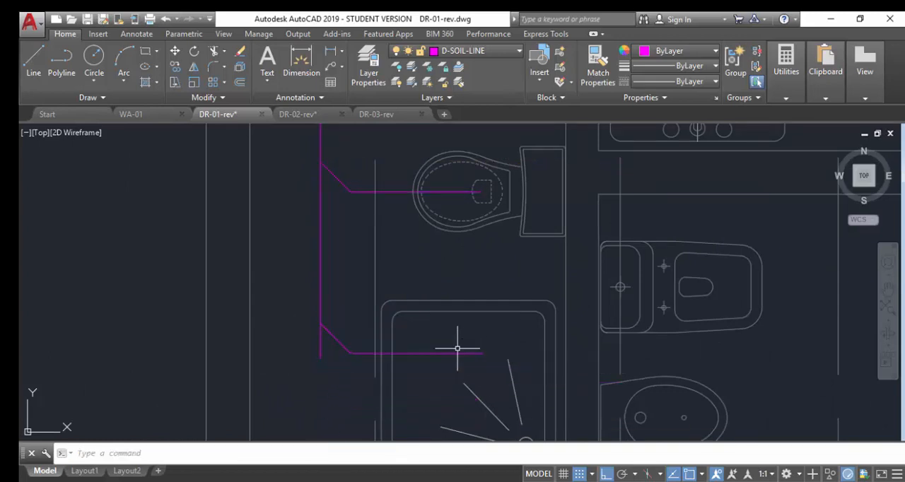
Stretch the free end of the copied horizontal branch through the wall to between the WC and bidet of the adjoining bathroom.
{"action": "left_click", "coordinate": [467, 366]}
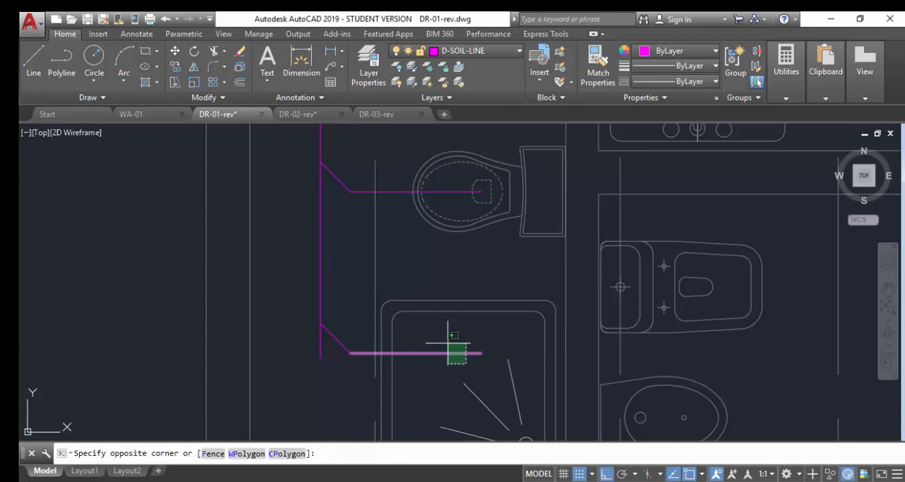
{"action": "left_click", "coordinate": [456, 340]}
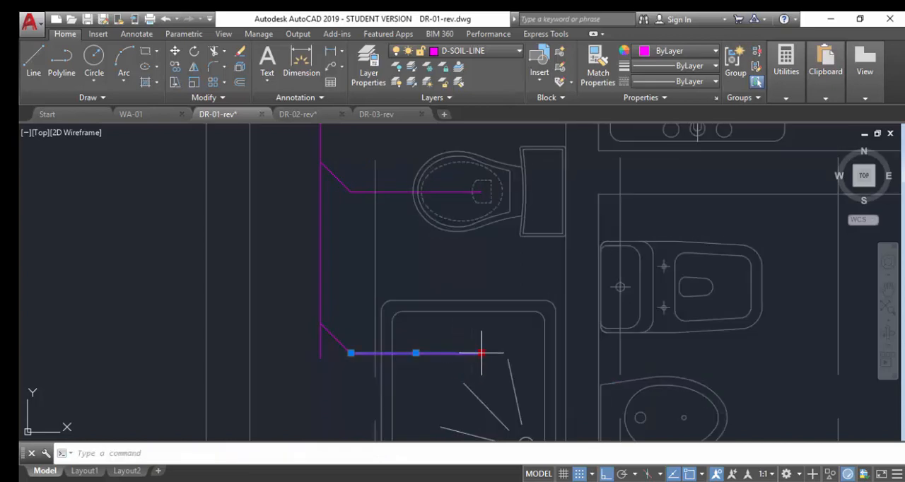
{"action": "left_click", "coordinate": [481, 353]}
{"action": "left_click", "coordinate": [742, 349]}
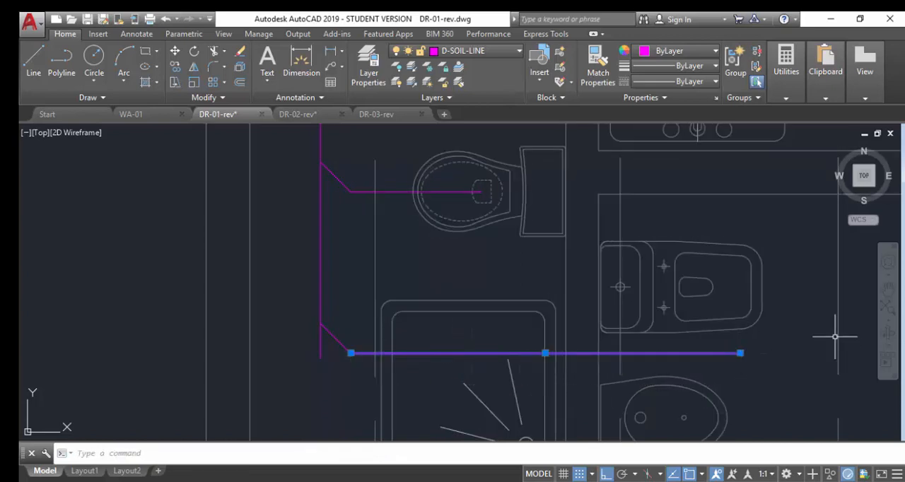
{"action": "key", "text": "Escape"}
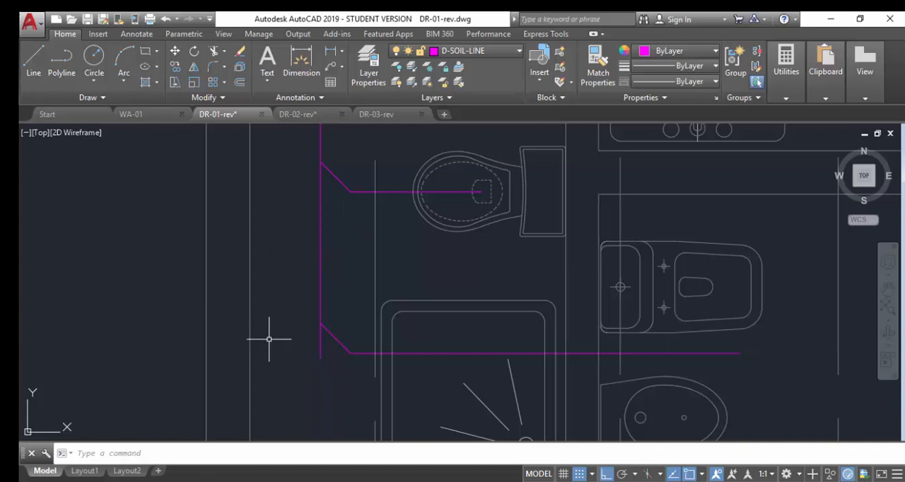
{"action": "left_click", "coordinate": [354, 206]}
{"action": "left_click", "coordinate": [337, 161]}
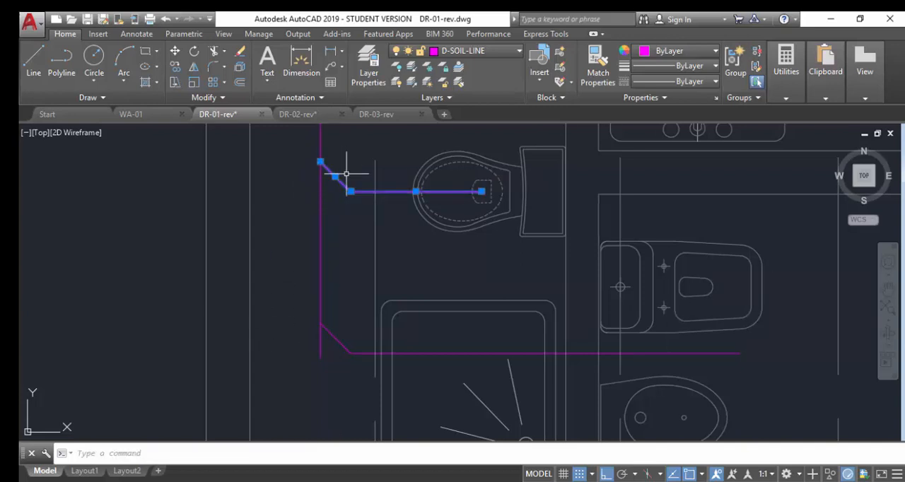
{"action": "type", "text": "co"}
{"action": "key", "text": "Return"}
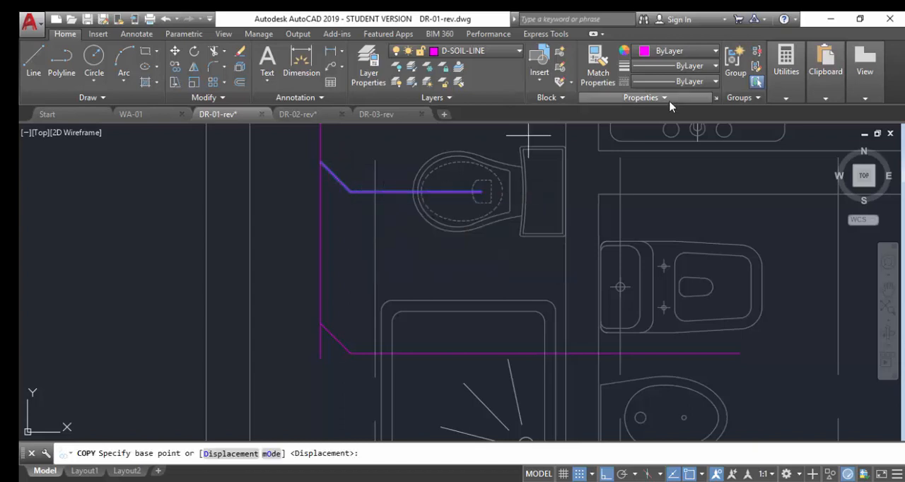
{"action": "left_click", "coordinate": [349, 190]}
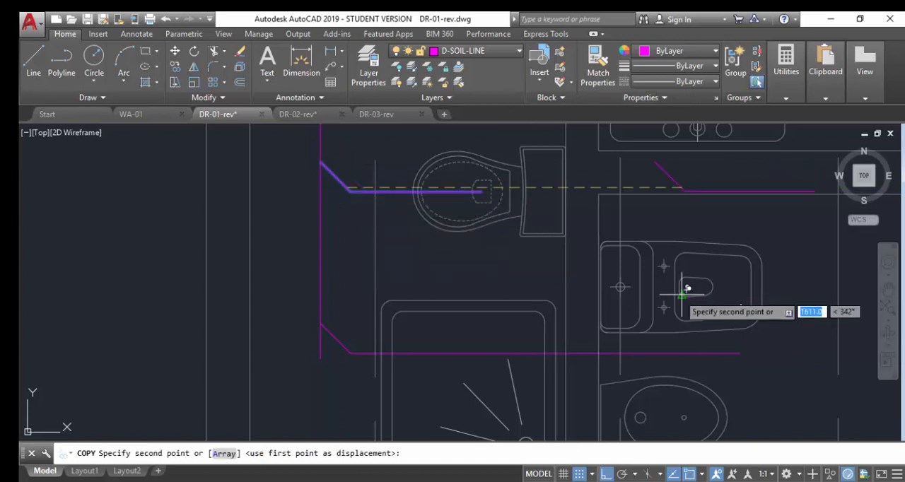
{"action": "key", "text": "Escape"}
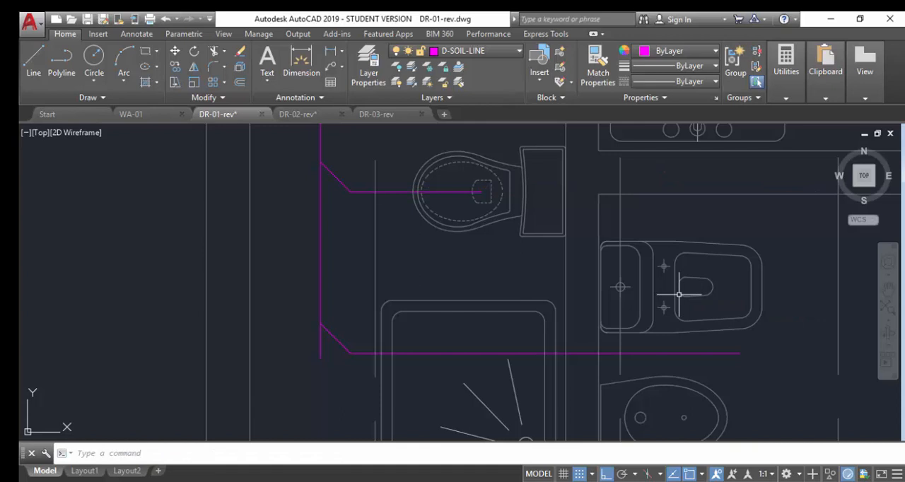
Turn off Ortho mode and move the first WC's angled branch by its bend to beside the adjoining bathroom's bidet.
{"action": "type", "text": "or"}
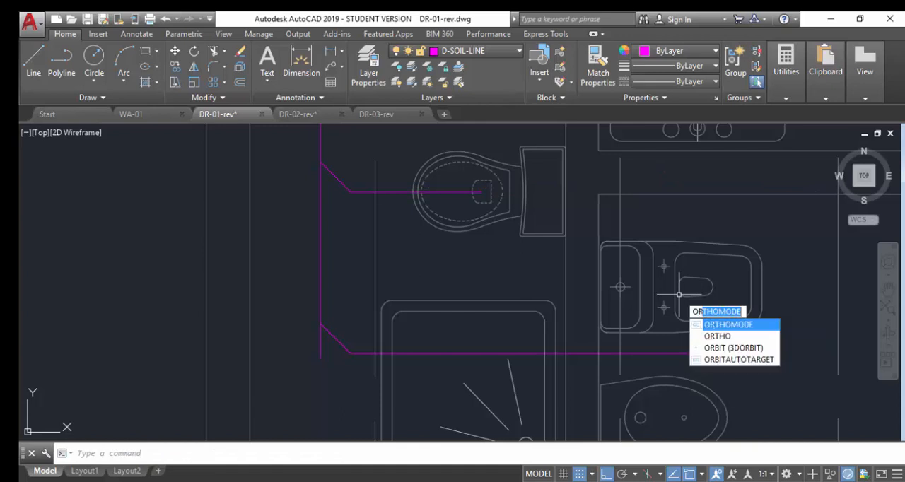
{"action": "key", "text": "Return"}
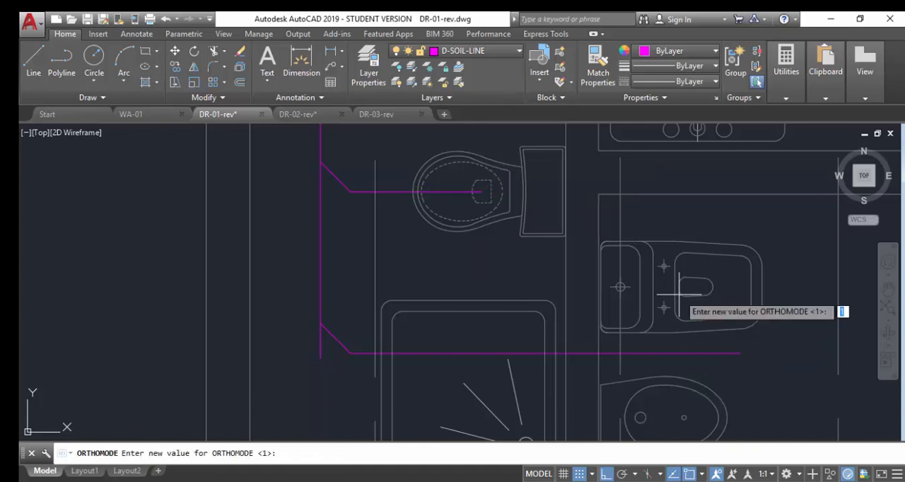
{"action": "key", "text": "Return"}
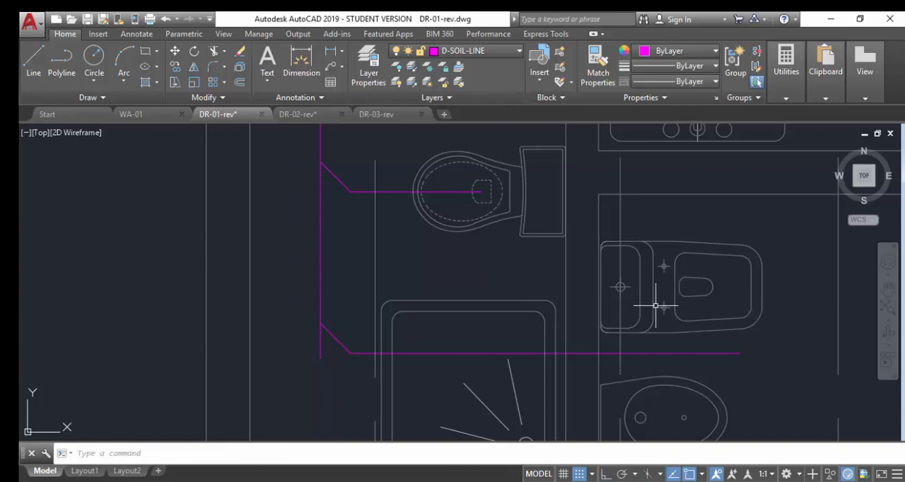
{"action": "left_click", "coordinate": [354, 196]}
{"action": "left_click", "coordinate": [345, 173]}
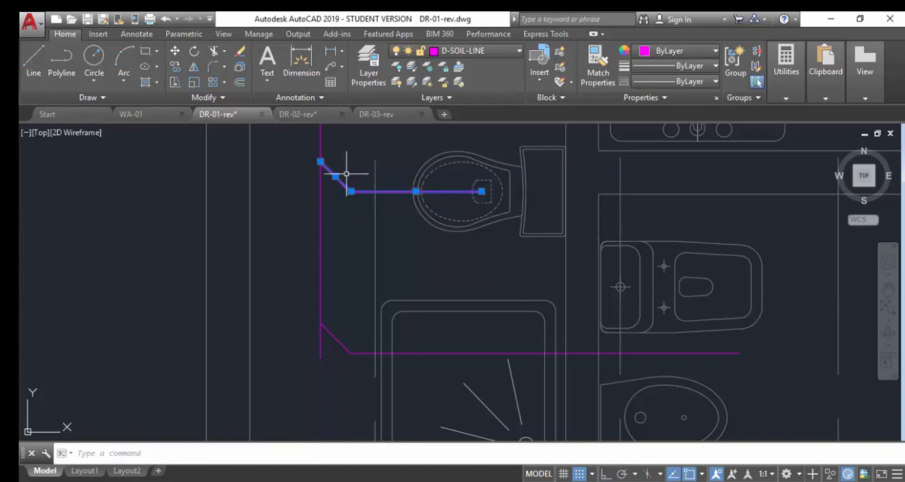
{"action": "key", "text": "Return"}
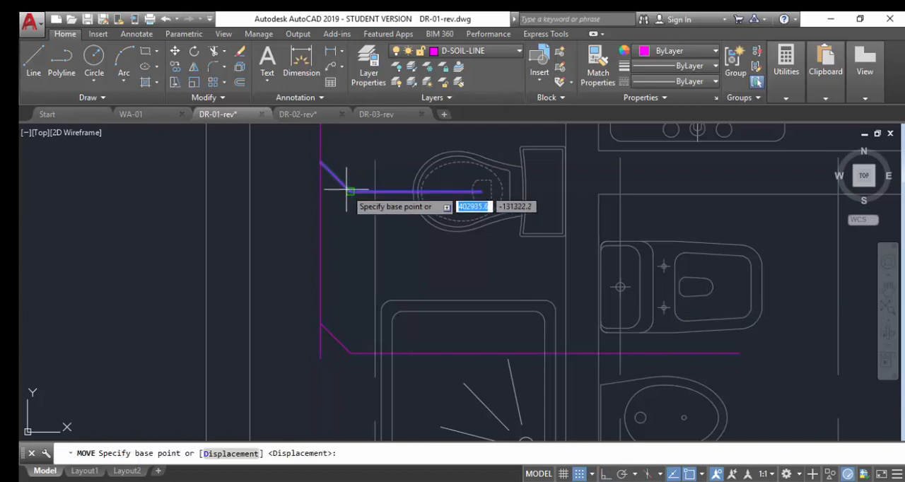
{"action": "left_click", "coordinate": [350, 191]}
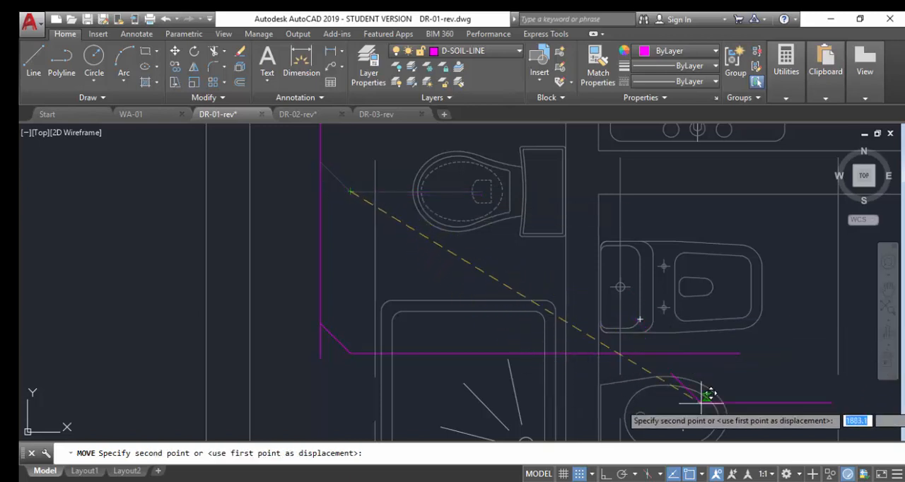
{"action": "left_click", "coordinate": [750, 387]}
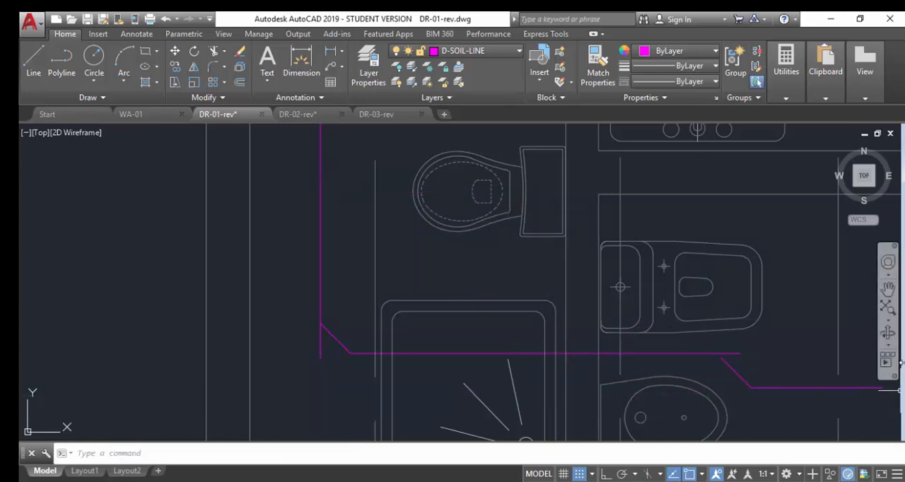
Rotate the moved branch and its short diagonal by 45 degrees about their shared bend point.
{"action": "type", "text": "RO"}
{"action": "key", "text": "Return"}
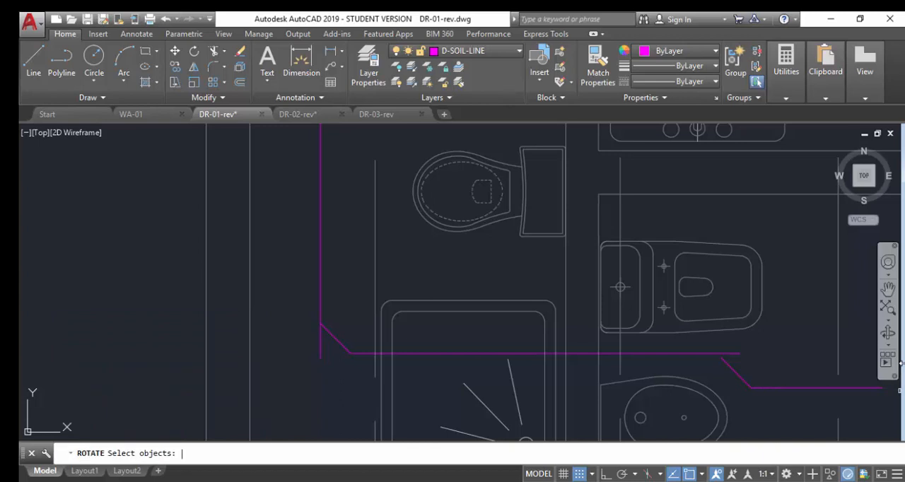
{"action": "left_click", "coordinate": [761, 403]}
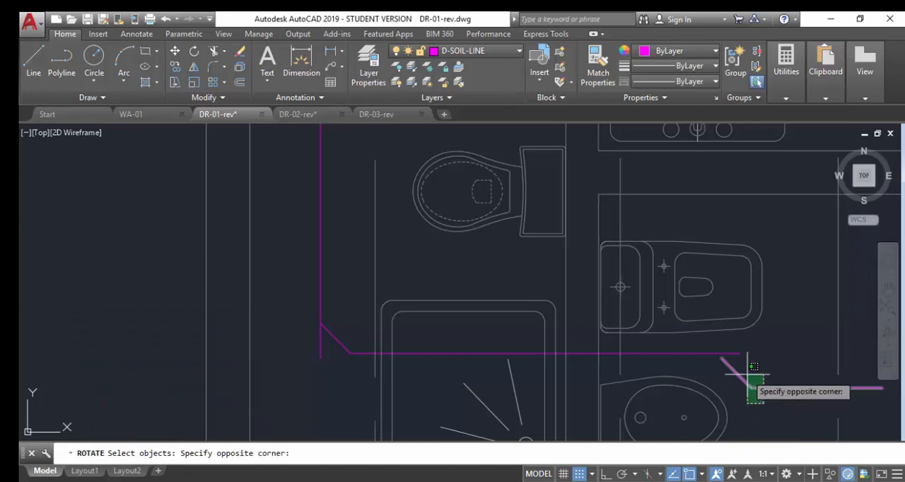
{"action": "left_click", "coordinate": [743, 369]}
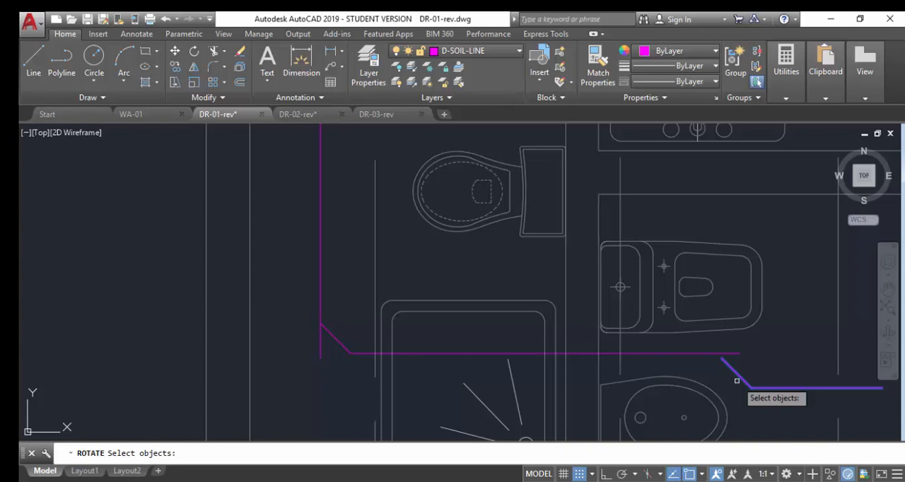
{"action": "key", "text": "Return"}
{"action": "left_click", "coordinate": [749, 387]}
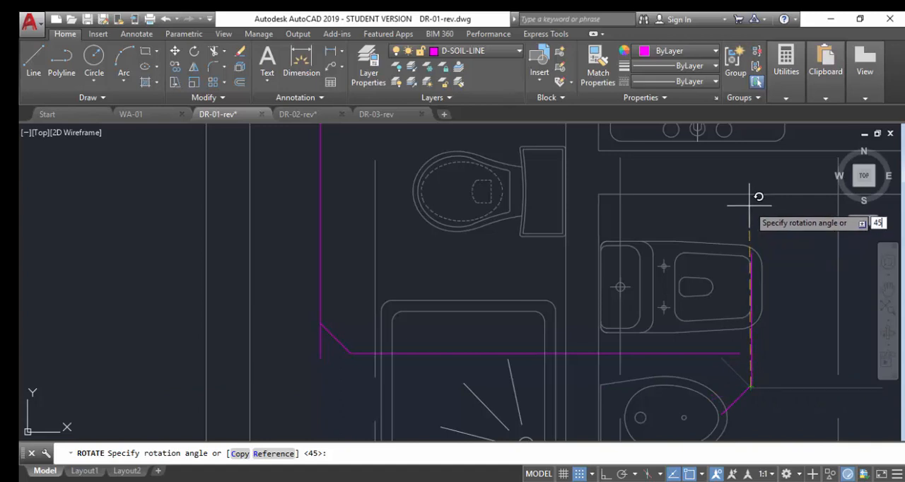
{"action": "key", "text": "Return"}
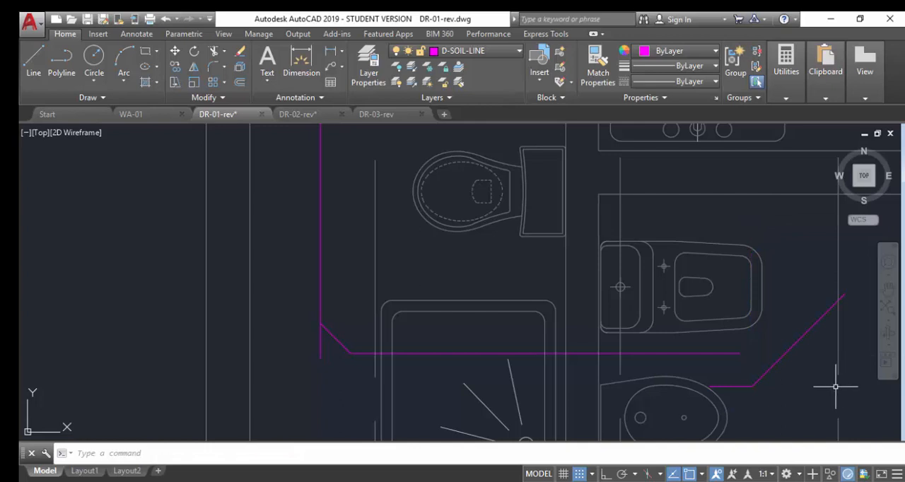
Move the long rotated diagonal by its midpoint onto the adjoining bathroom's WC so its lower end crosses the horizontal soil branch.
{"action": "type", "text": "m"}
{"action": "key", "text": "Return"}
{"action": "left_click", "coordinate": [778, 363]}
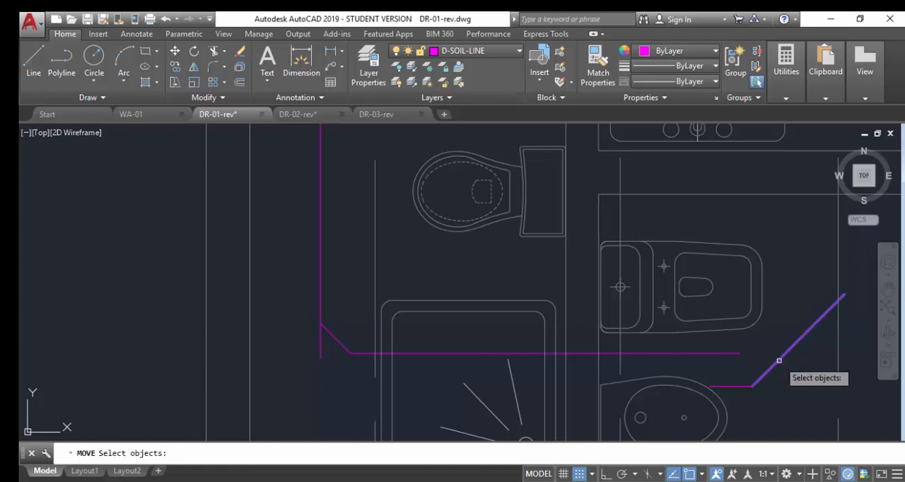
{"action": "key", "text": "Return"}
{"action": "left_click", "coordinate": [792, 347]}
{"action": "scroll", "coordinate": [707, 339], "scroll_direction": "up", "scroll_amount": 2}
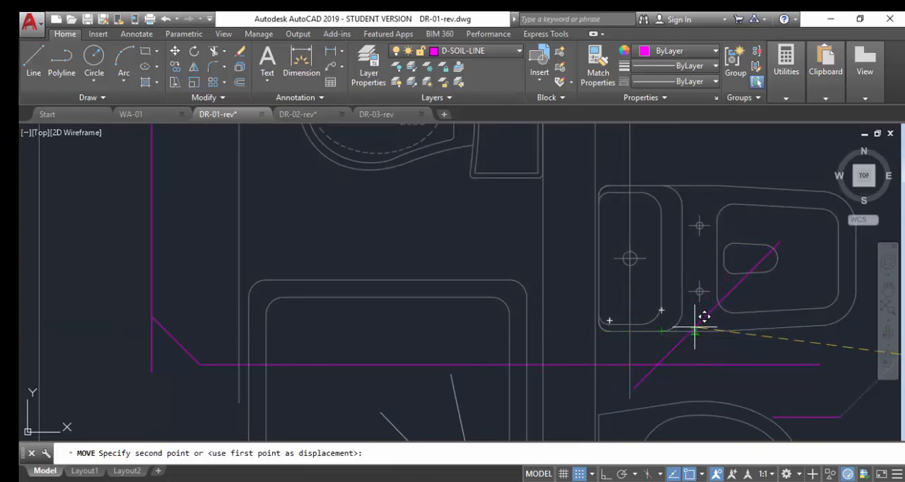
{"action": "left_click", "coordinate": [695, 331]}
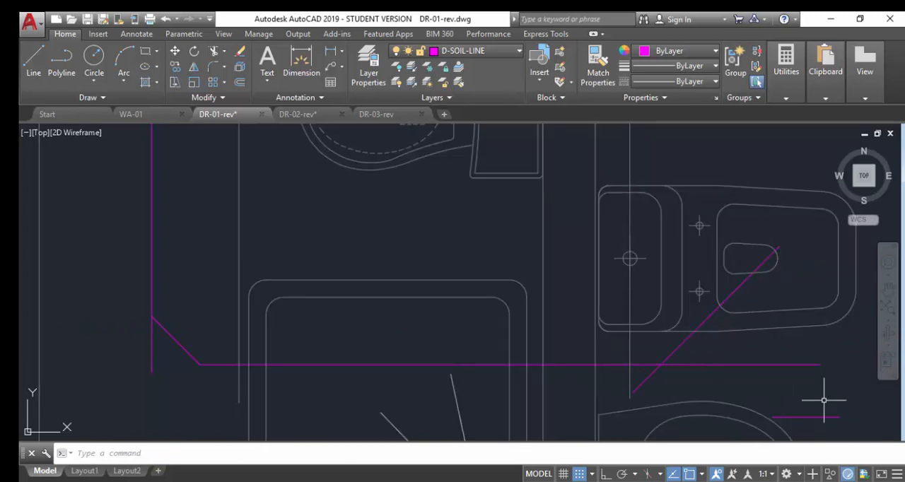
{"action": "type", "text": "l"}
{"action": "key", "text": "Return"}
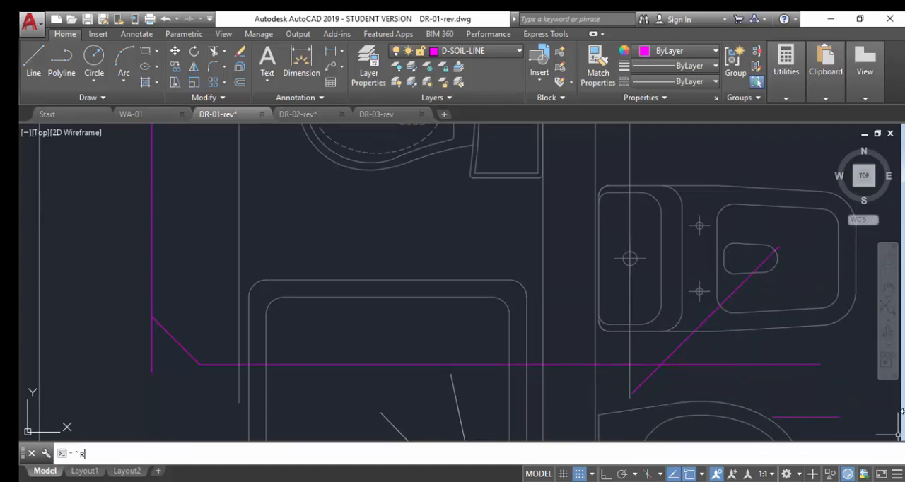
{"action": "key", "text": "Escape"}
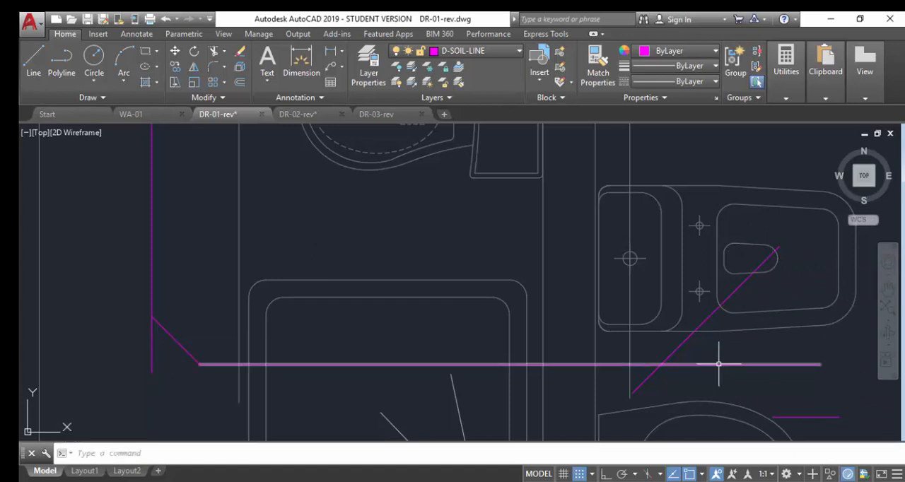
Trim the part of the diagonal that overshoots below the horizontal soil branch, using the branch as the cutting edge.
{"action": "key", "text": "Return"}
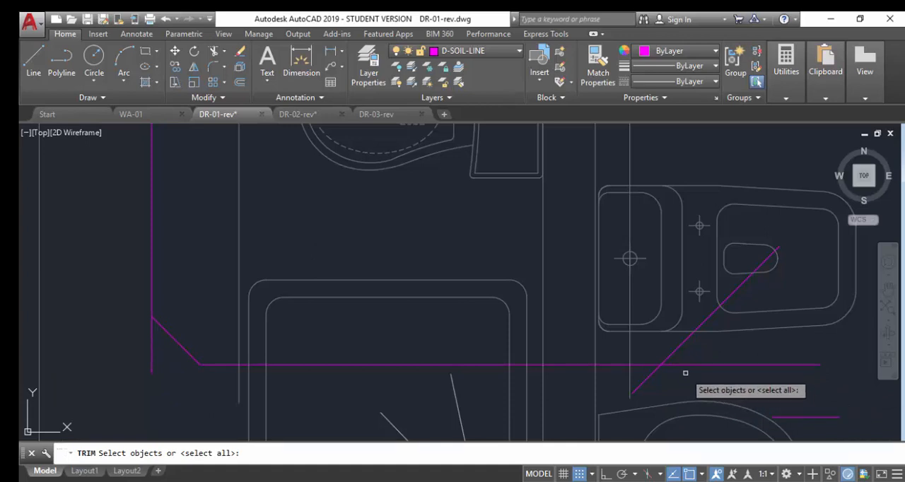
{"action": "left_click", "coordinate": [688, 375]}
{"action": "left_click", "coordinate": [670, 357]}
{"action": "key", "text": "Return"}
{"action": "left_click", "coordinate": [643, 382]}
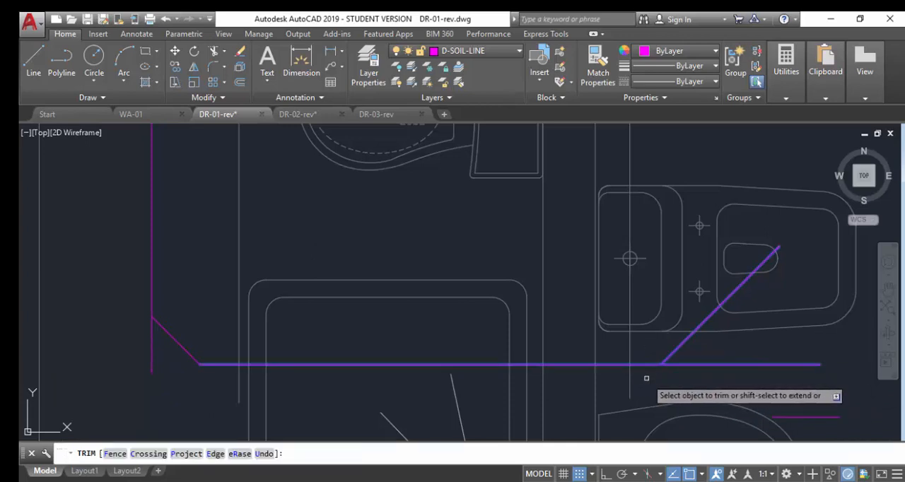
{"action": "key", "text": "Return"}
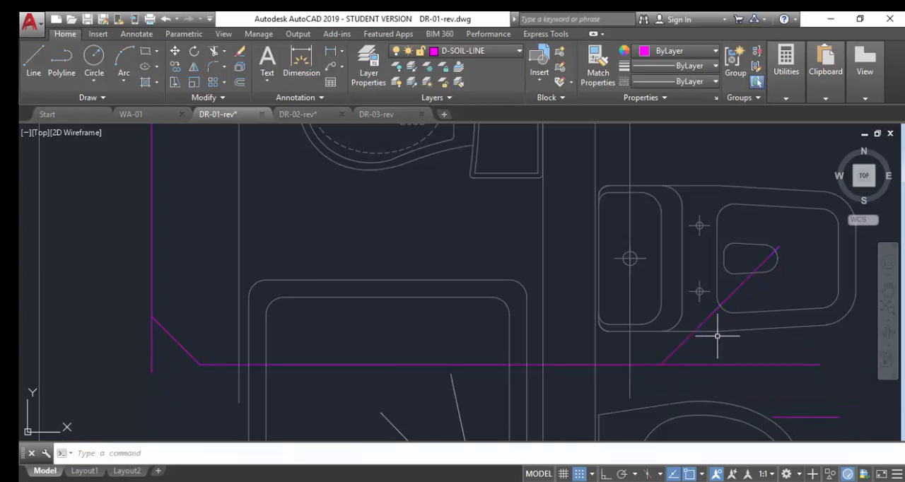
Shorten the adjoining bathroom WC's diagonal branch so its upper end stops at the lower edge of the bowl's outlet.
{"action": "left_click", "coordinate": [754, 271]}
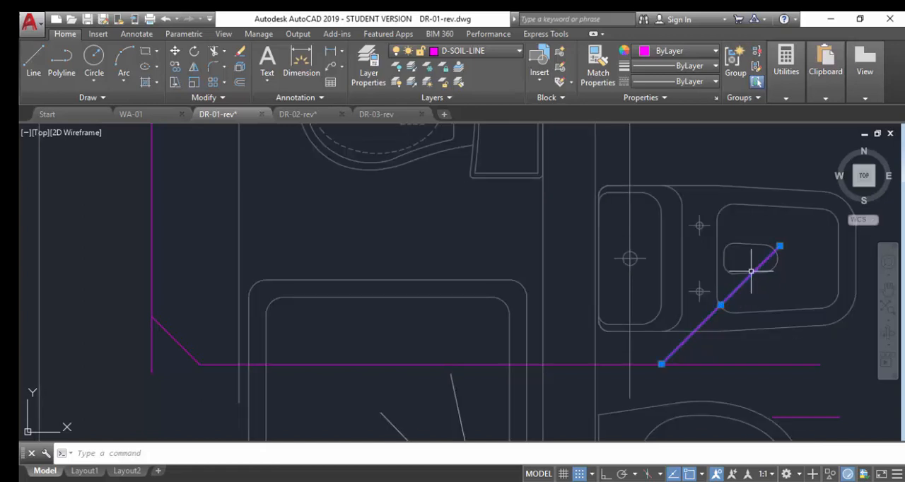
{"action": "left_click", "coordinate": [778, 247]}
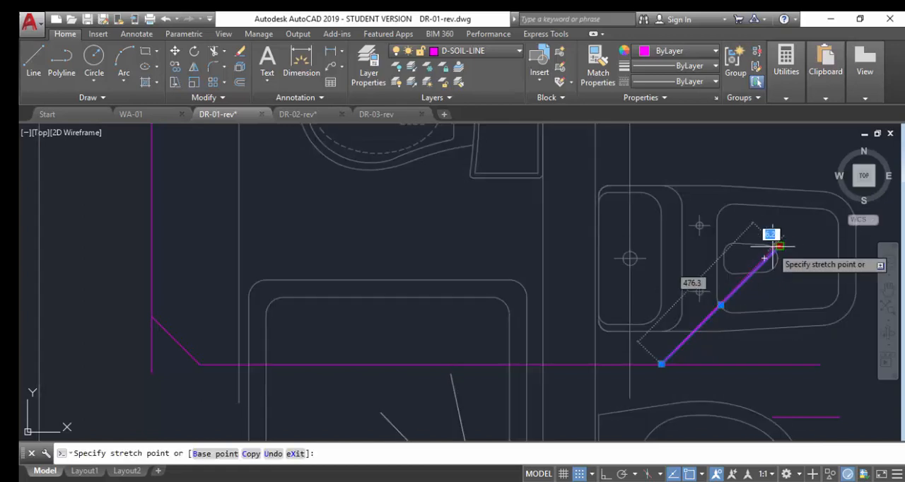
{"action": "left_click", "coordinate": [746, 273]}
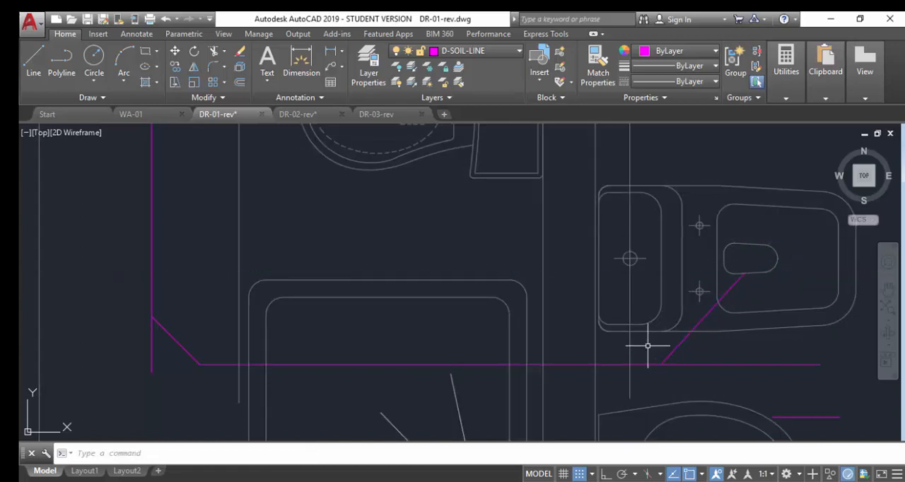
{"action": "scroll", "coordinate": [648, 269], "scroll_direction": "down", "scroll_amount": 2}
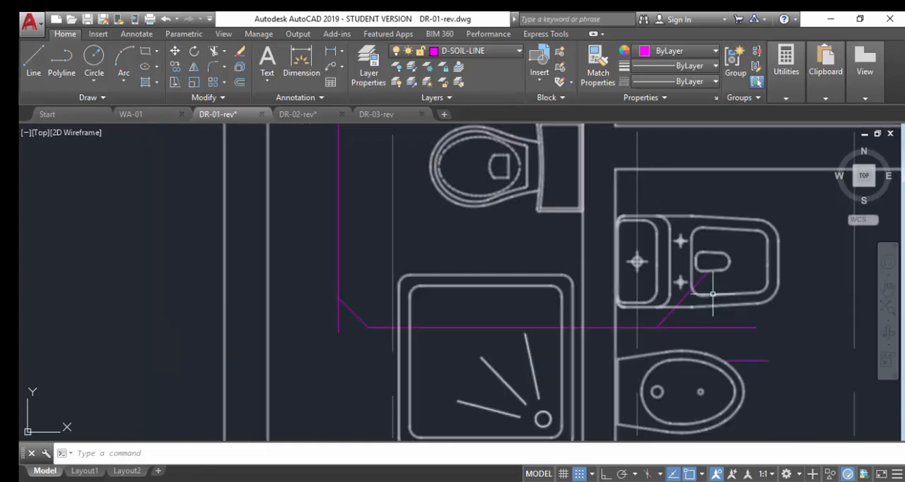
{"action": "type", "text": "mredo"}
{"action": "key", "text": "Return"}
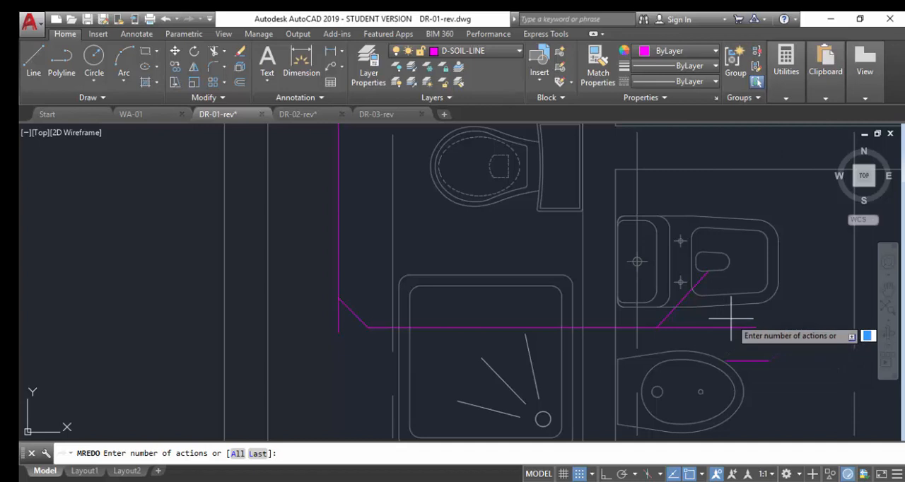
{"action": "key", "text": "Escape"}
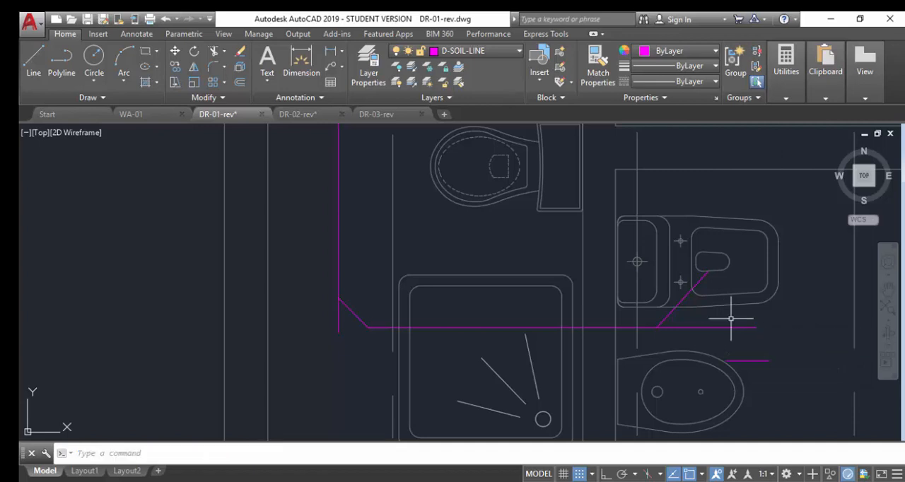
Mirror the adjoining WC's diagonal branch across the horizontal soil branch, keeping the original.
{"action": "type", "text": "mi"}
{"action": "key", "text": "Return"}
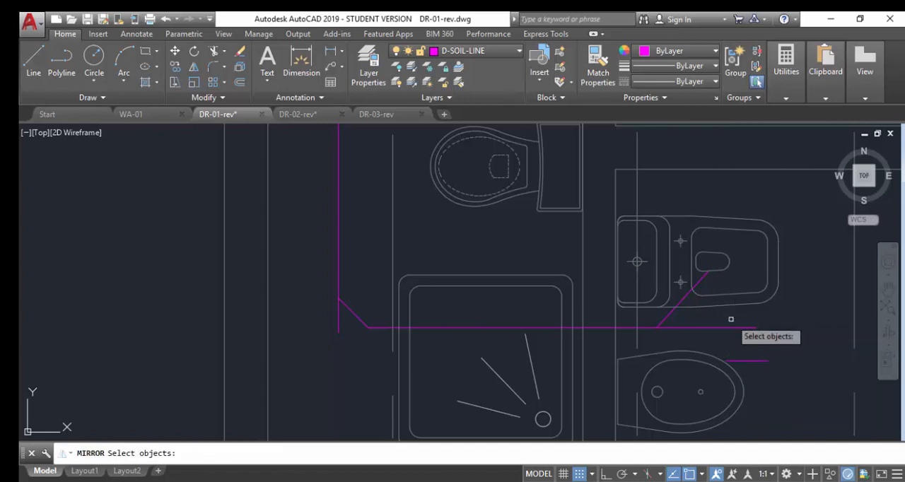
{"action": "left_click", "coordinate": [667, 317]}
{"action": "key", "text": "Return"}
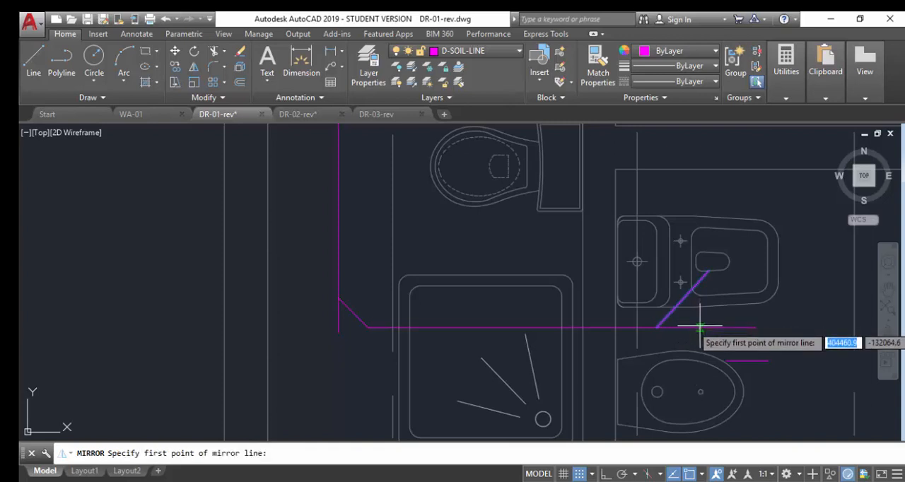
{"action": "left_click", "coordinate": [700, 328]}
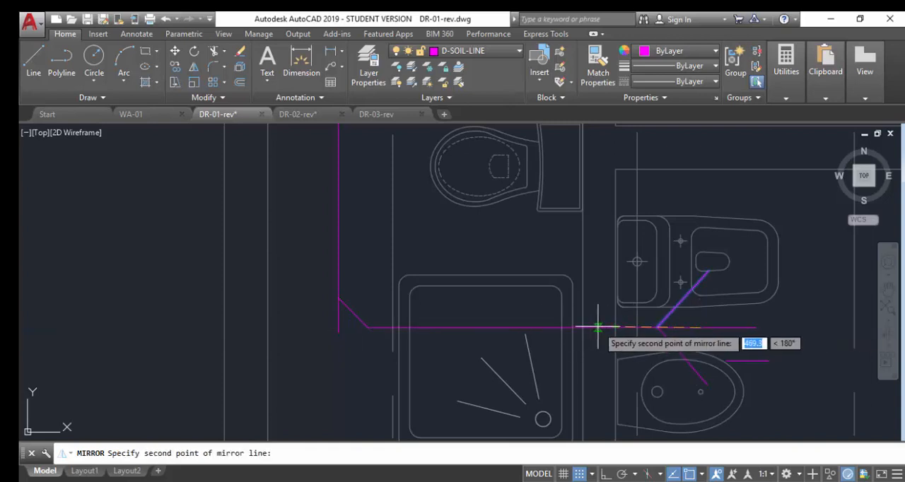
{"action": "left_click", "coordinate": [597, 327]}
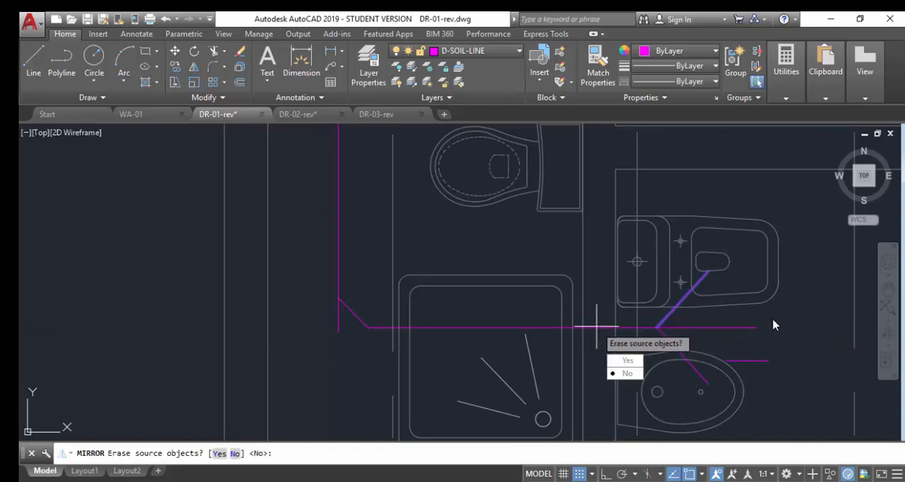
{"action": "key", "text": "Return"}
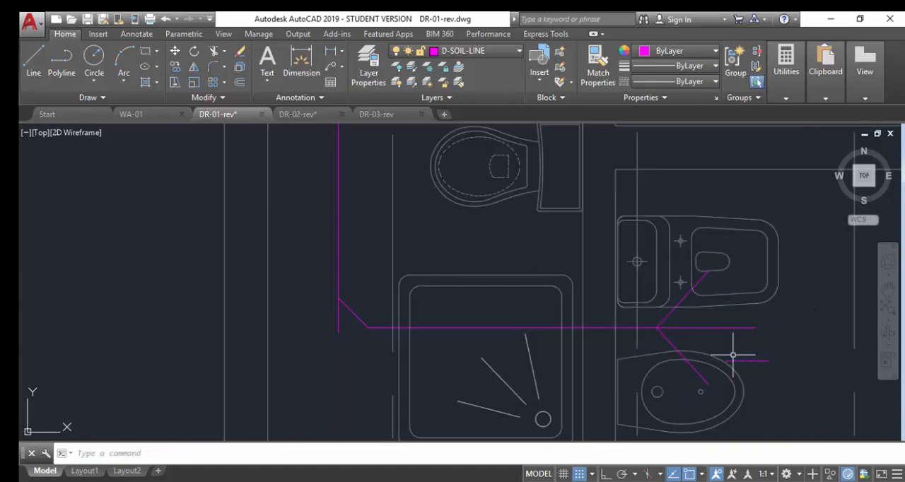
Move the mirrored diagonal along the horizontal branch so it reaches the bidet's outlet, and erase the stray short horizontal segment beside the bidet.
{"action": "left_click", "coordinate": [675, 331]}
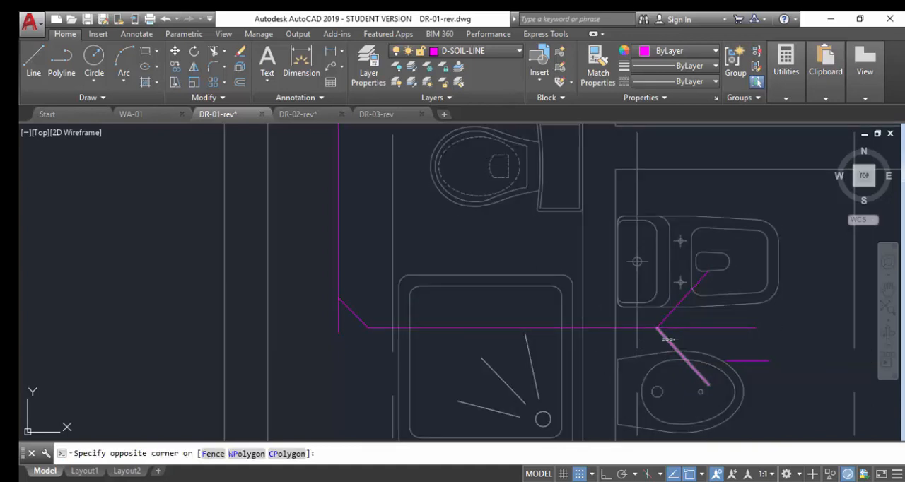
{"action": "left_click", "coordinate": [684, 348]}
{"action": "type", "text": "m"}
{"action": "key", "text": "Return"}
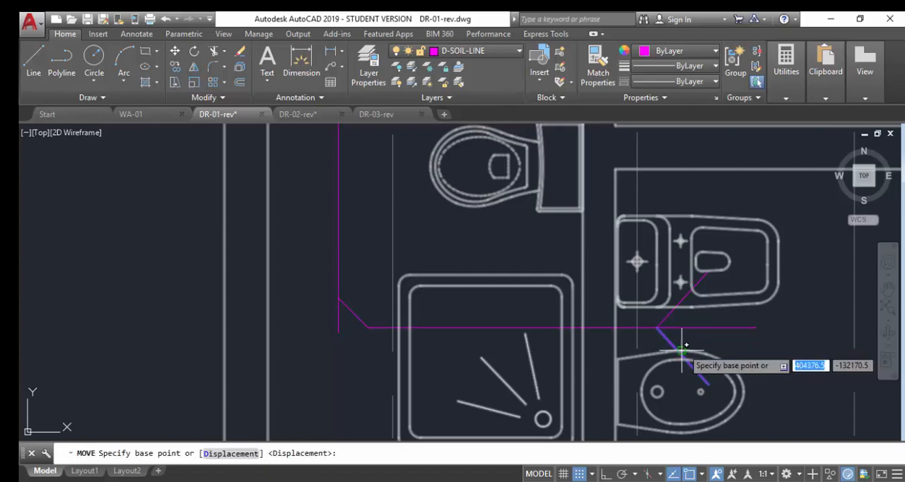
{"action": "left_click", "coordinate": [660, 327]}
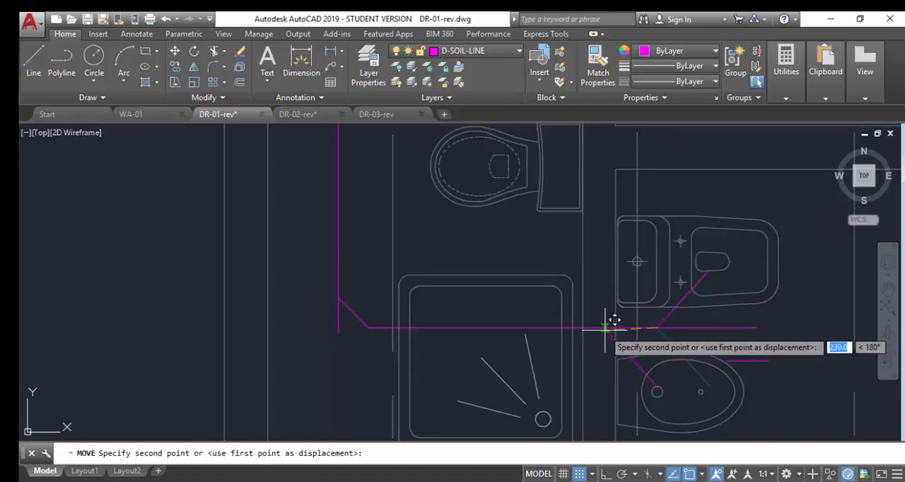
{"action": "left_click", "coordinate": [602, 328]}
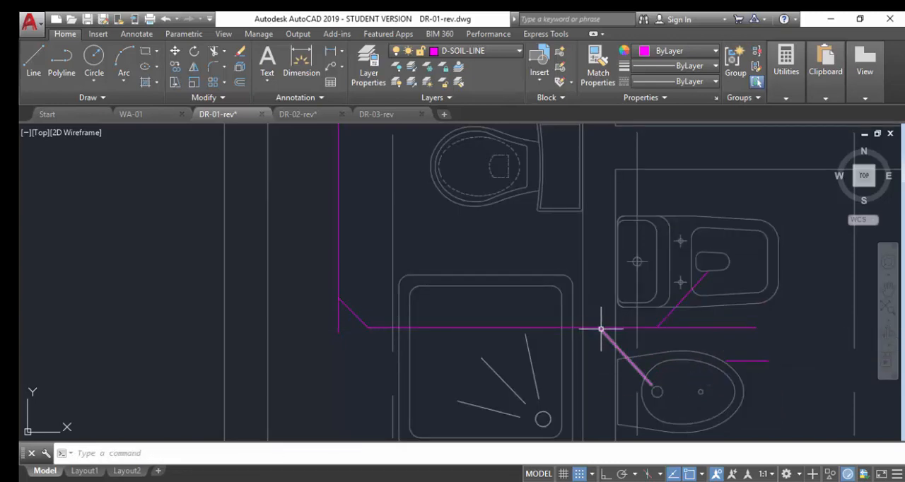
{"action": "left_click", "coordinate": [771, 366]}
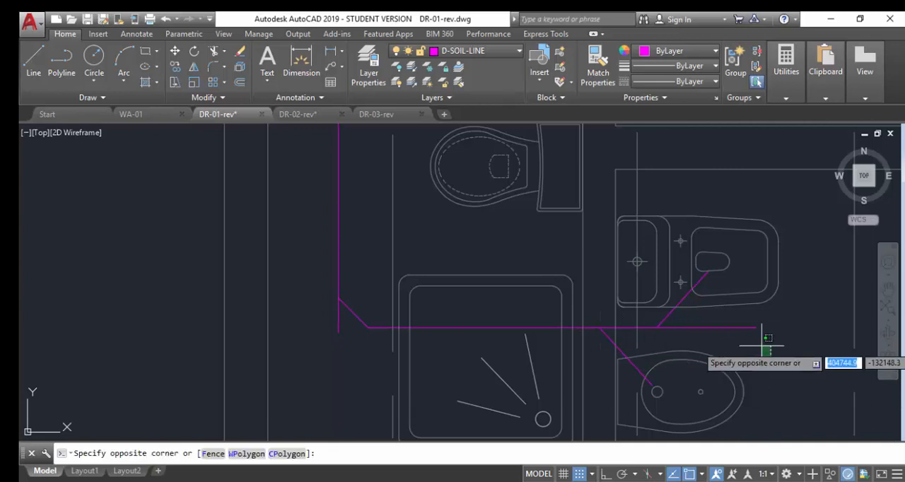
{"action": "left_click", "coordinate": [793, 345]}
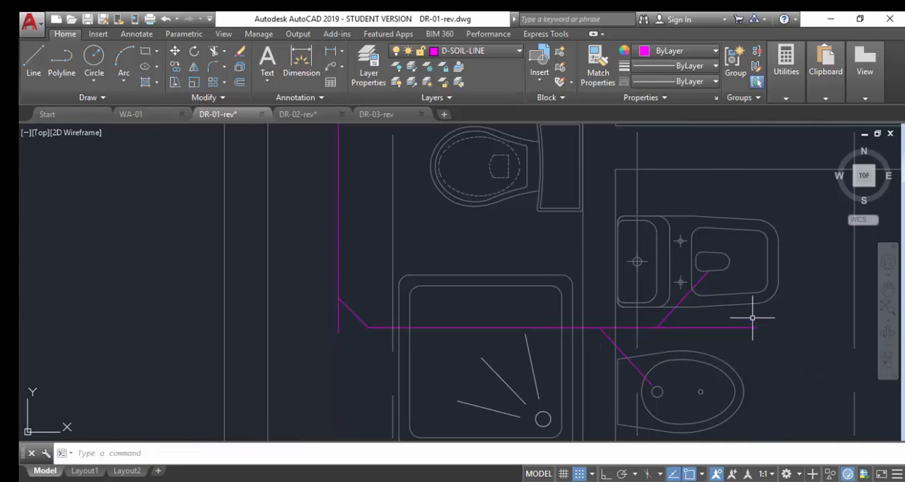
Draw a circle with a radius of about 91 near the free end of the horizontal branch between the WC and bidet.
{"action": "scroll", "coordinate": [719, 320], "scroll_direction": "down", "scroll_amount": 2}
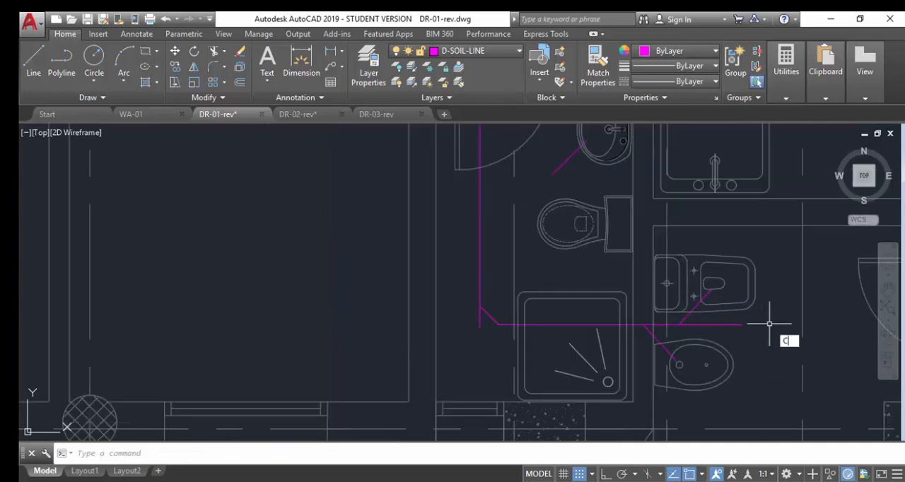
{"action": "key", "text": "Return"}
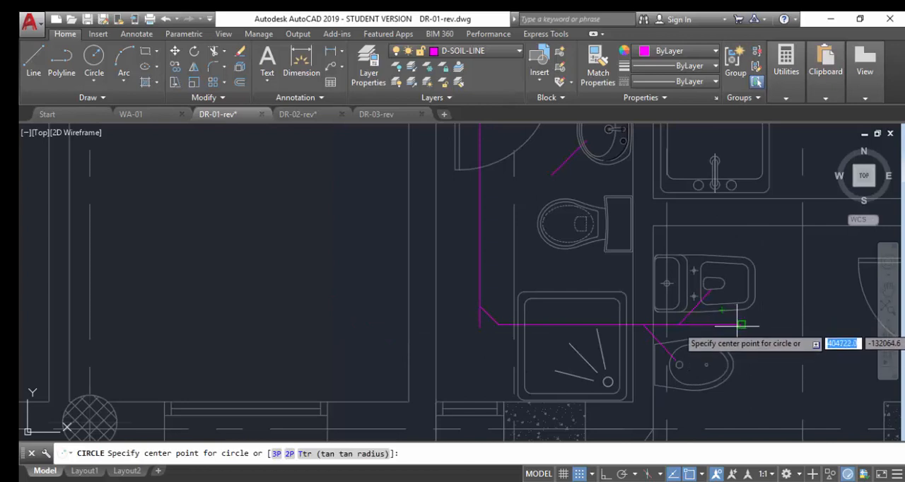
{"action": "left_click", "coordinate": [737, 326]}
{"action": "left_click", "coordinate": [745, 336]}
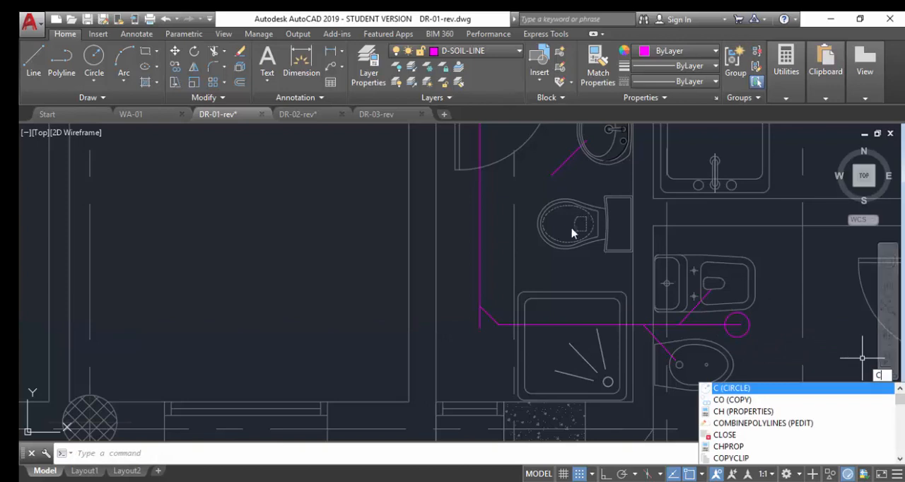
Draw a smaller circle with a radius of about 50 inside the first, centred near the horizontal branch's end.
{"action": "key", "text": "Return"}
{"action": "scroll", "coordinate": [743, 329], "scroll_direction": "up", "scroll_amount": 2}
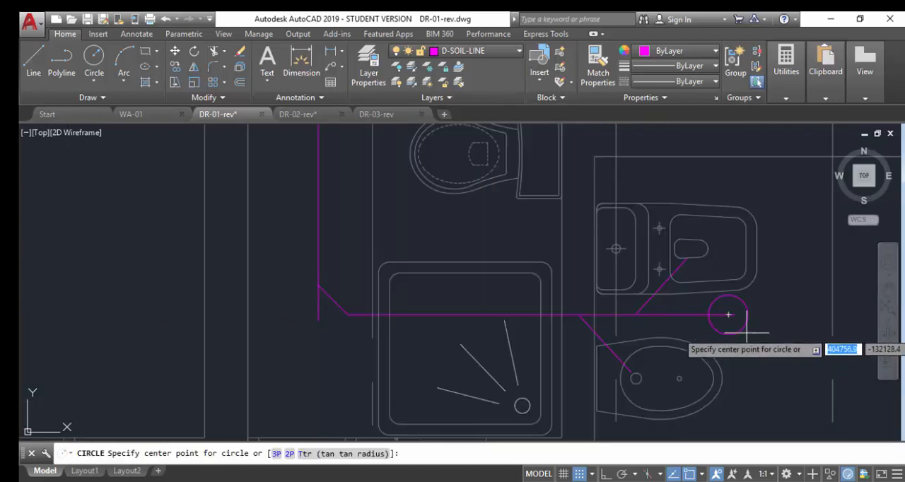
{"action": "left_click", "coordinate": [735, 315]}
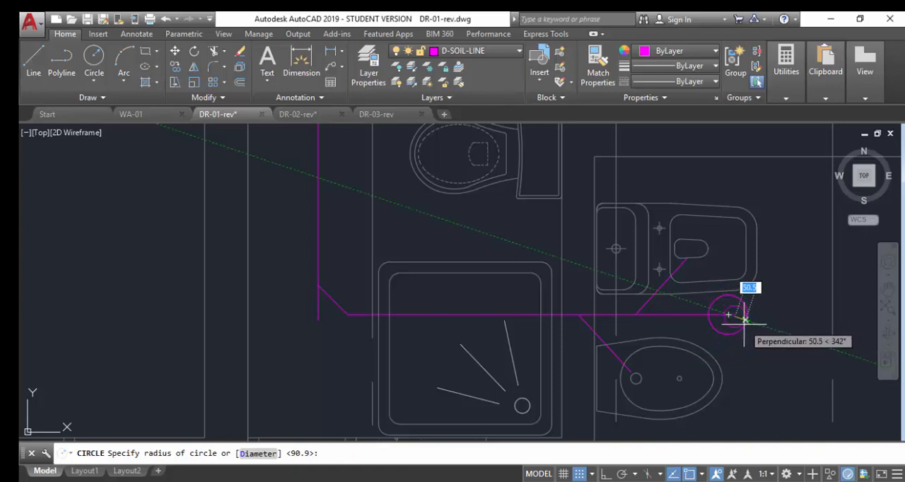
{"action": "left_click", "coordinate": [744, 314]}
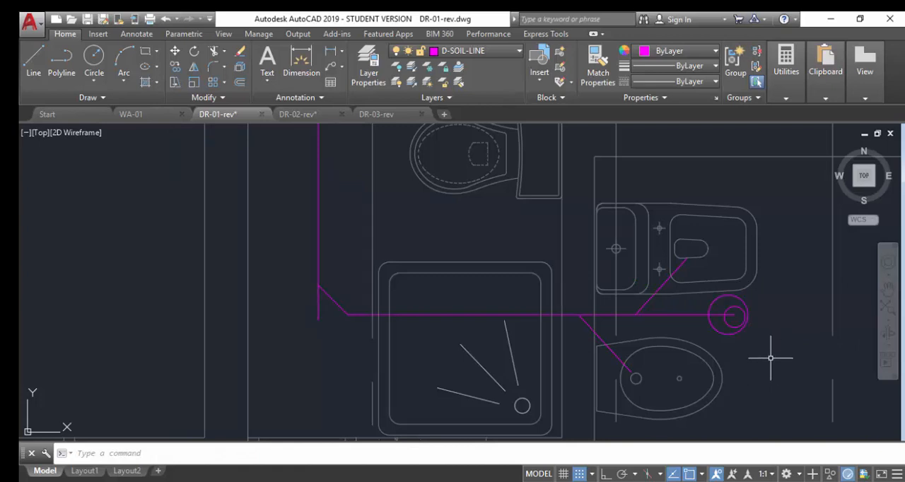
Move both circles together so the small circle's centre sits on the endpoint of the horizontal soil branch.
{"action": "left_click", "coordinate": [697, 272]}
{"action": "left_click", "coordinate": [820, 385]}
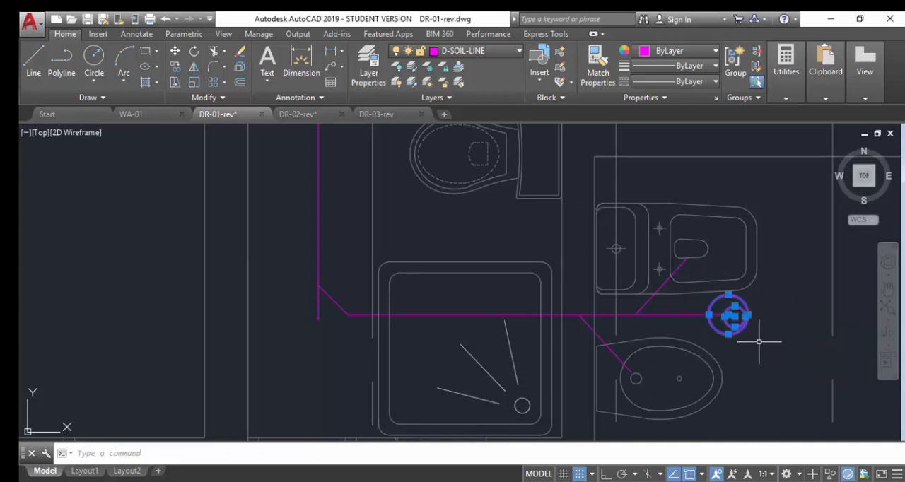
{"action": "left_click", "coordinate": [746, 328]}
{"action": "type", "text": "m"}
{"action": "key", "text": "Return"}
{"action": "scroll", "coordinate": [743, 330], "scroll_direction": "up", "scroll_amount": 5}
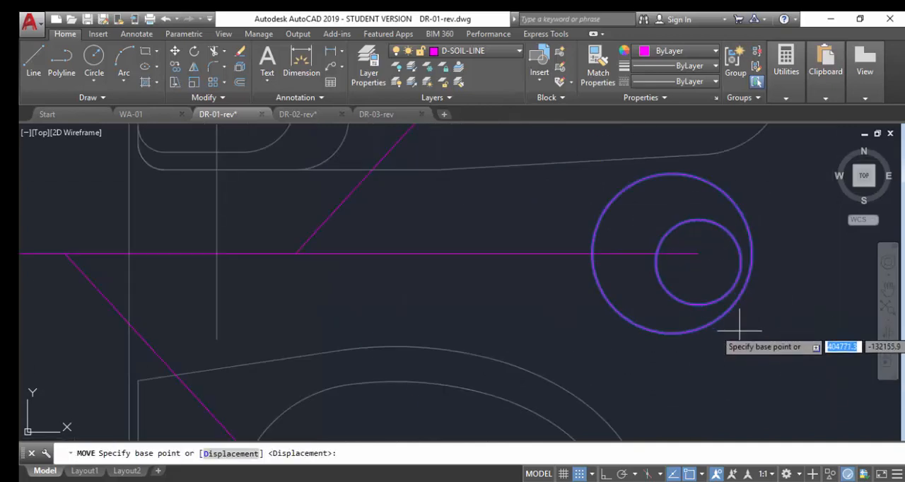
{"action": "left_click", "coordinate": [699, 259]}
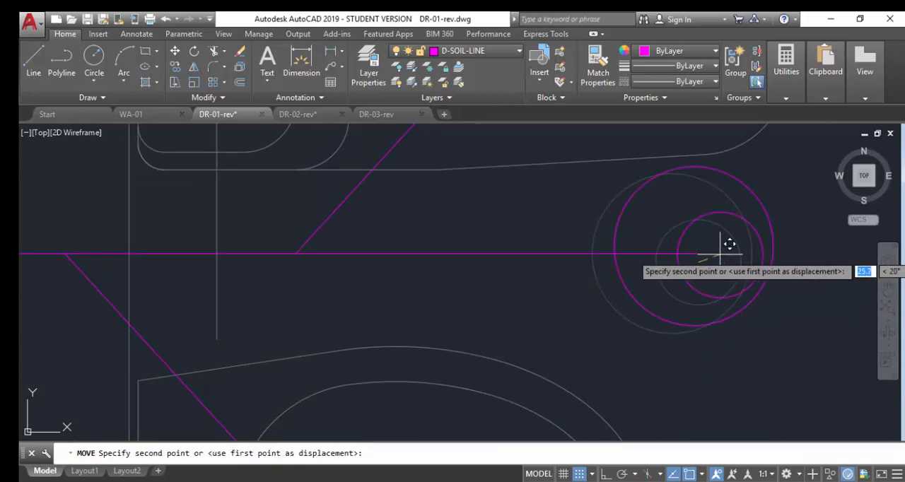
{"action": "left_click", "coordinate": [699, 253]}
Copy both circles to the clipboard with the small circle's centre as the base point.
{"action": "scroll", "coordinate": [700, 319], "scroll_direction": "down", "scroll_amount": 4}
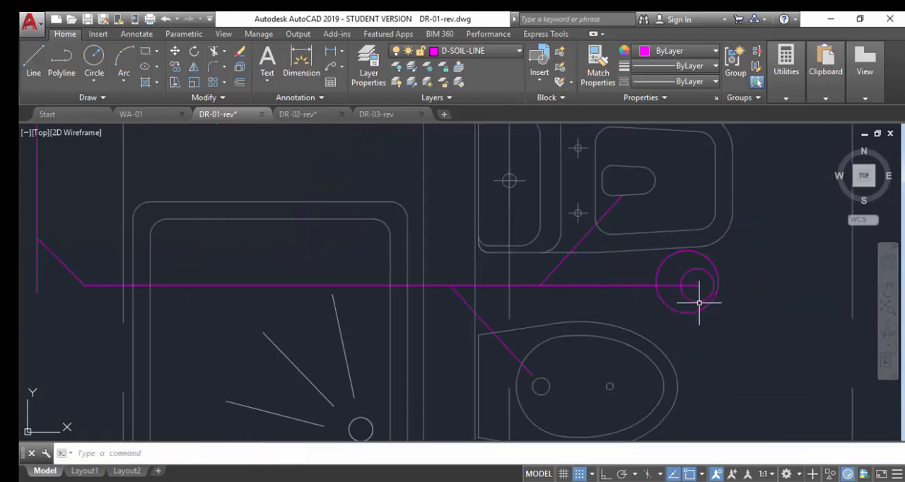
{"action": "left_click", "coordinate": [644, 221]}
{"action": "left_click", "coordinate": [778, 327]}
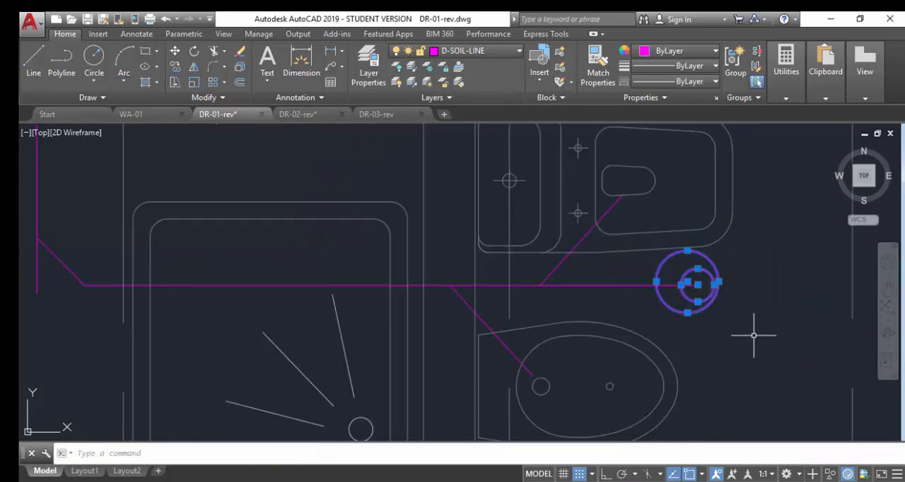
{"action": "right_click", "coordinate": [699, 281]}
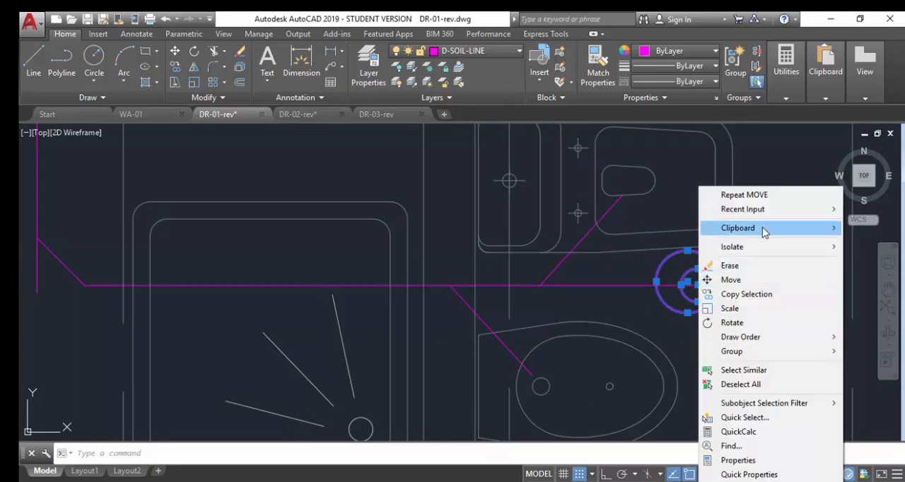
{"action": "mouse_move", "coordinate": [764, 230]}
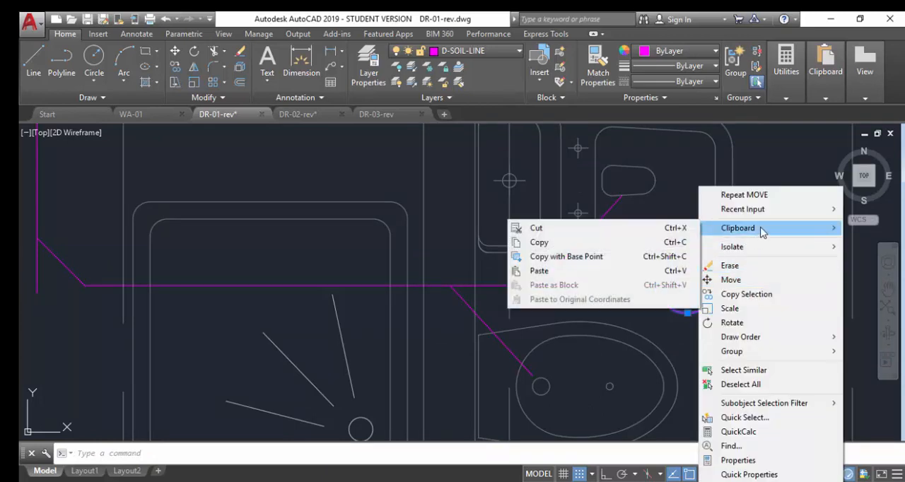
{"action": "left_click", "coordinate": [577, 257]}
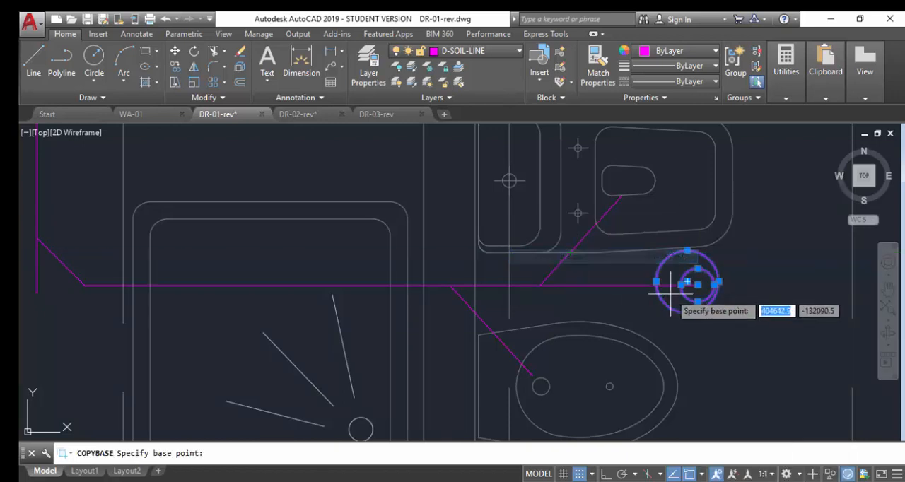
{"action": "left_click", "coordinate": [699, 285]}
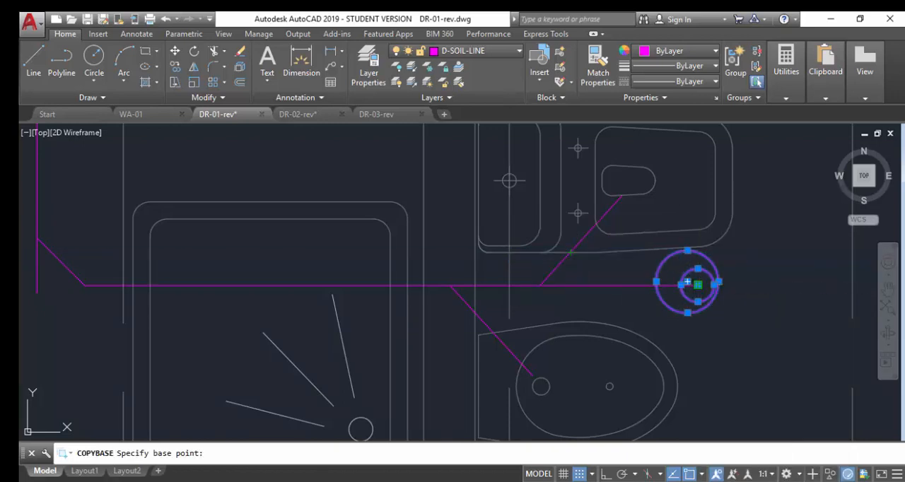
Paste the copied circles as a block at the endpoint of the horizontal soil branch.
{"action": "right_click", "coordinate": [757, 260]}
{"action": "mouse_move", "coordinate": [784, 230]}
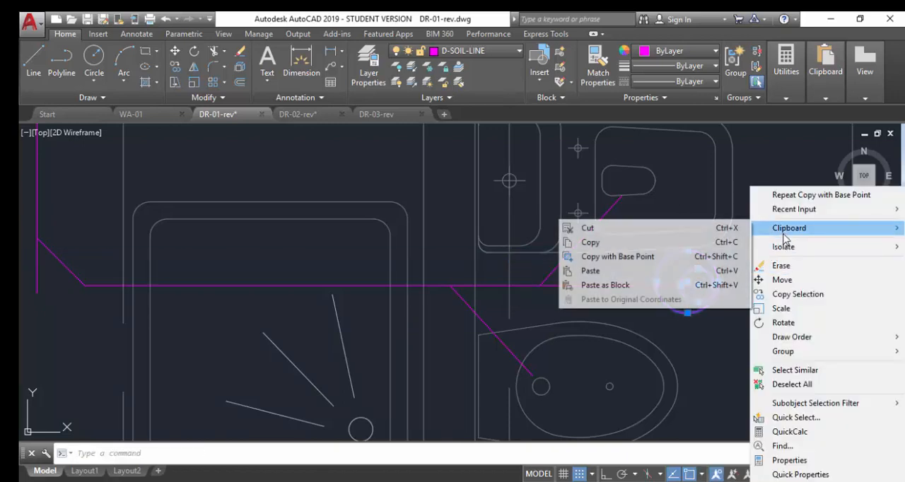
{"action": "left_click", "coordinate": [699, 285]}
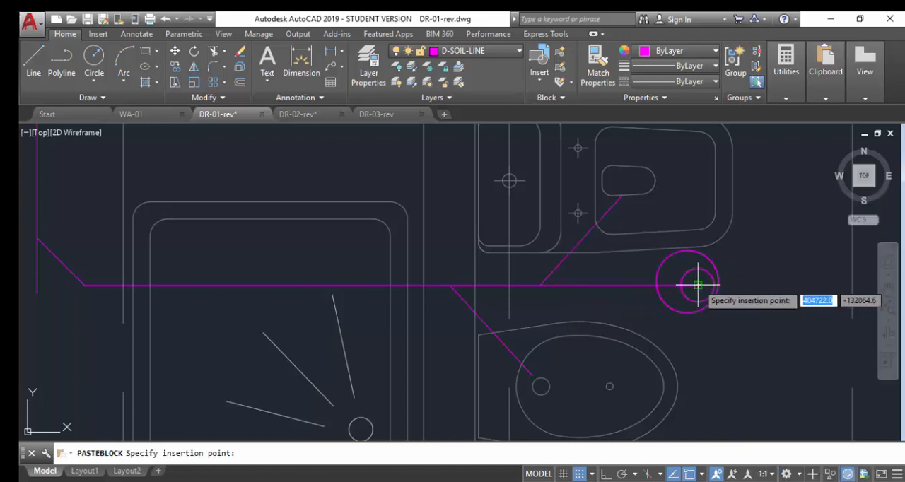
{"action": "left_click", "coordinate": [690, 284]}
Remove the original large circle that overlaps the pasted block at the horizontal branch's end.
{"action": "left_click", "coordinate": [641, 224]}
{"action": "left_click", "coordinate": [821, 357]}
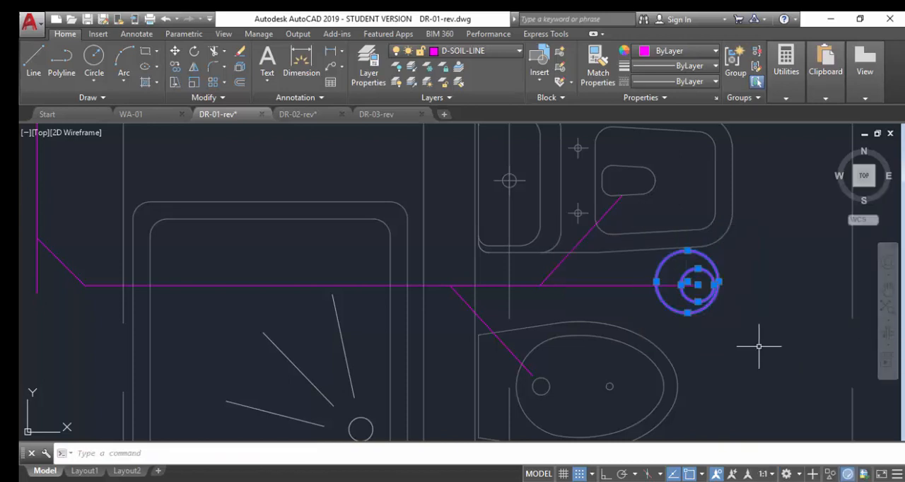
{"action": "scroll", "coordinate": [701, 302], "scroll_direction": "up", "scroll_amount": 3}
{"action": "left_click", "coordinate": [692, 247], "text": "shift"}
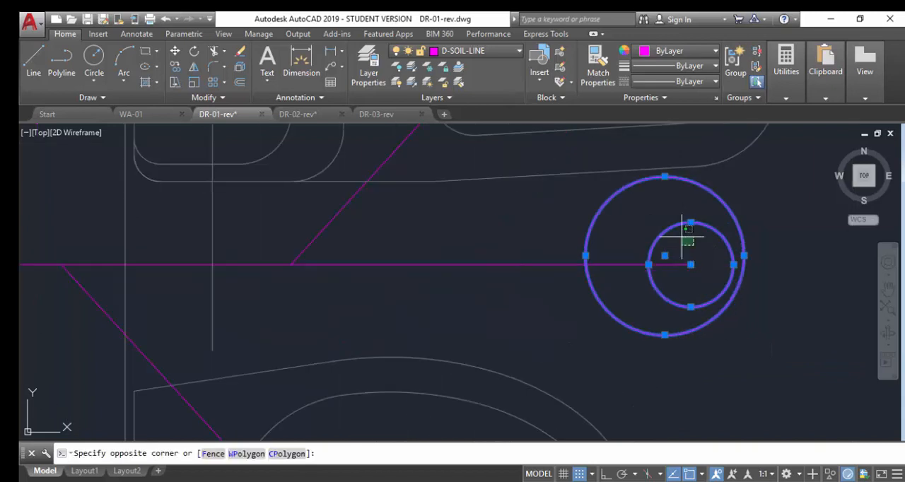
{"action": "left_click", "coordinate": [641, 210], "text": "shift"}
{"action": "key", "text": "Escape"}
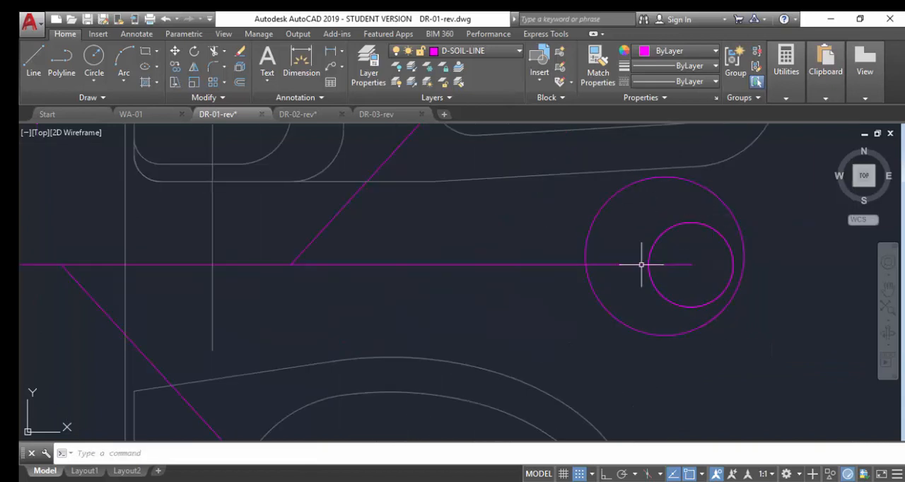
Trim off the end of the horizontal soil branch inside the symbol, using the large circle as the cutting edge.
{"action": "scroll", "coordinate": [641, 265], "scroll_direction": "down", "scroll_amount": 4}
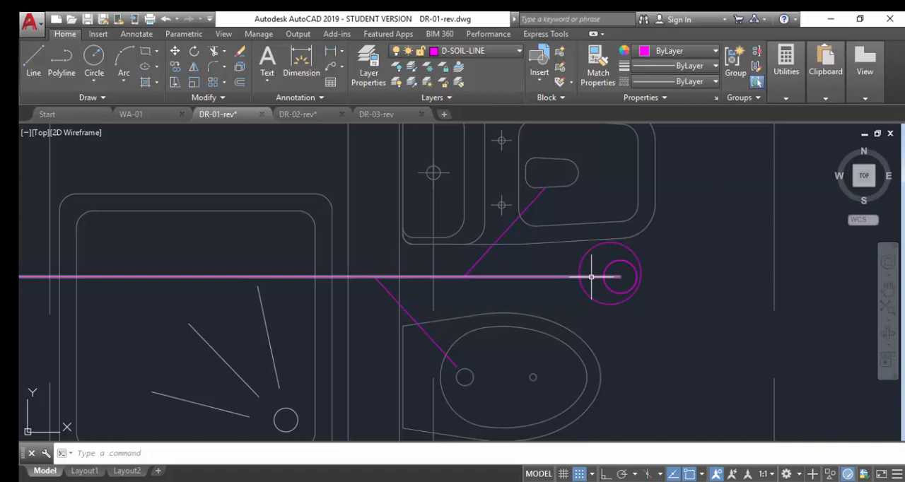
{"action": "type", "text": "tr"}
{"action": "key", "text": "Return"}
{"action": "left_click", "coordinate": [608, 275]}
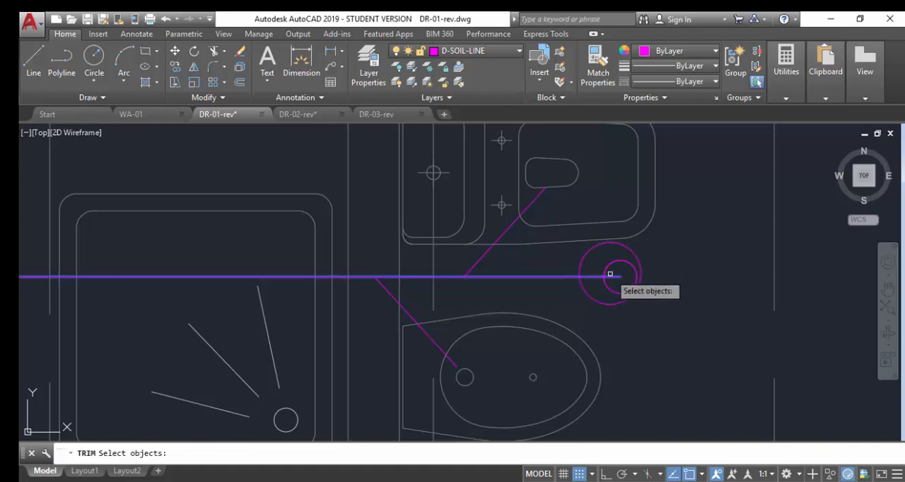
{"action": "left_click", "coordinate": [584, 287]}
{"action": "key", "text": "Return"}
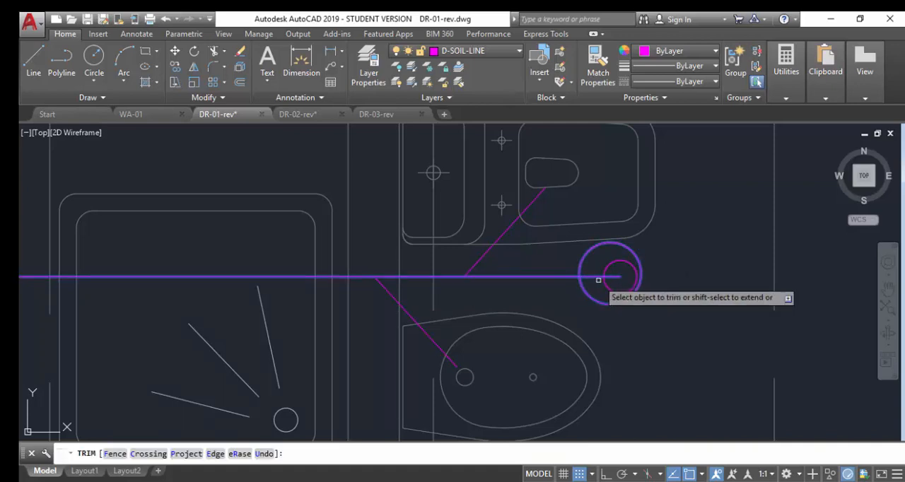
{"action": "scroll", "coordinate": [750, 283], "scroll_direction": "down", "scroll_amount": 4}
{"action": "right_click", "coordinate": [755, 283]}
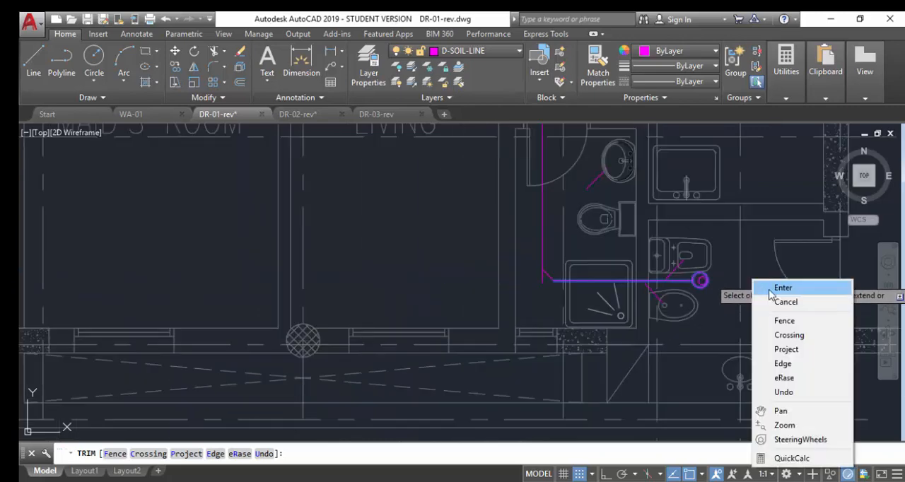
{"action": "left_click", "coordinate": [778, 288]}
Copy the end symbol from the small circle's centre to just below the lower end of the vertical soil line.
{"action": "scroll", "coordinate": [712, 283], "scroll_direction": "up", "scroll_amount": 3}
{"action": "left_click", "coordinate": [695, 275]}
{"action": "left_click", "coordinate": [729, 269]}
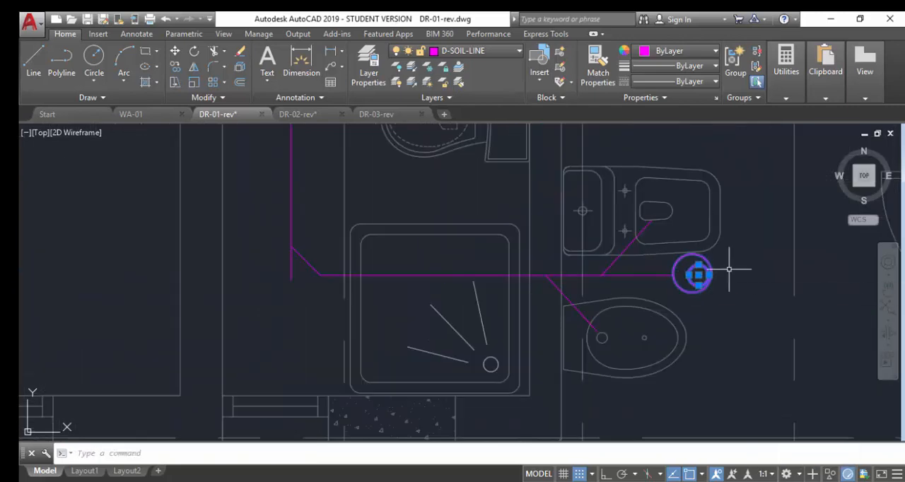
{"action": "type", "text": "co"}
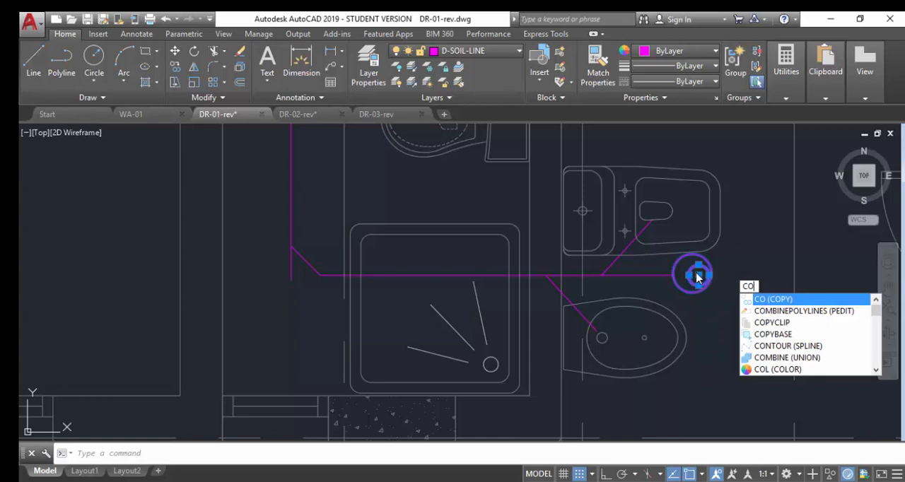
{"action": "key", "text": "Return"}
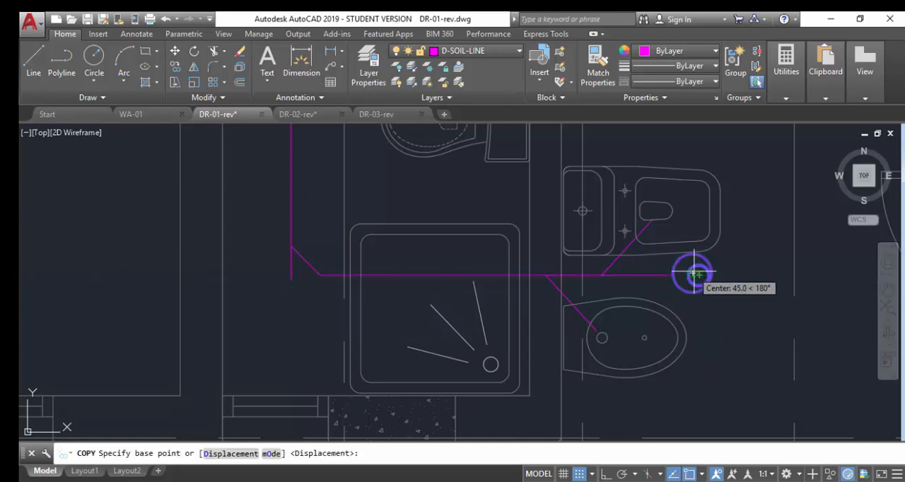
{"action": "left_click", "coordinate": [698, 274]}
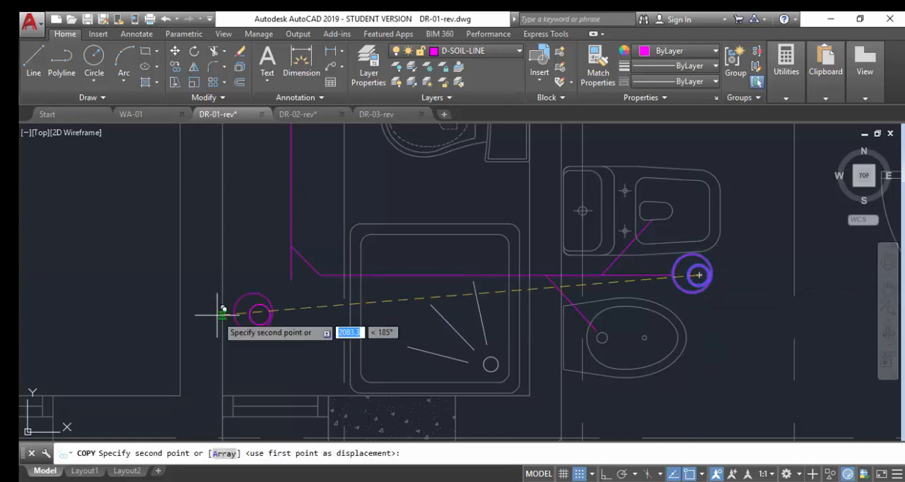
{"action": "left_click", "coordinate": [292, 312]}
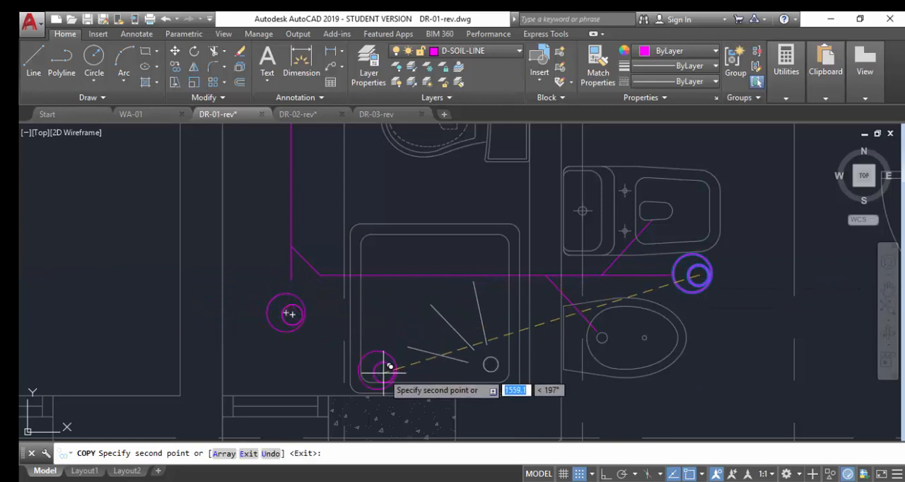
{"action": "key", "text": "Escape"}
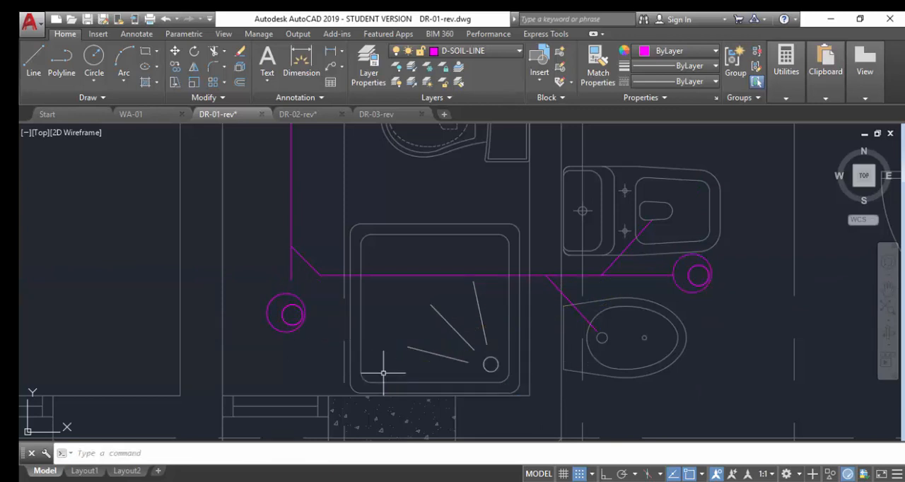
Extend the vertical soil line down to the large circle of the copied end symbol.
{"action": "type", "text": "ex"}
{"action": "key", "text": "Return"}
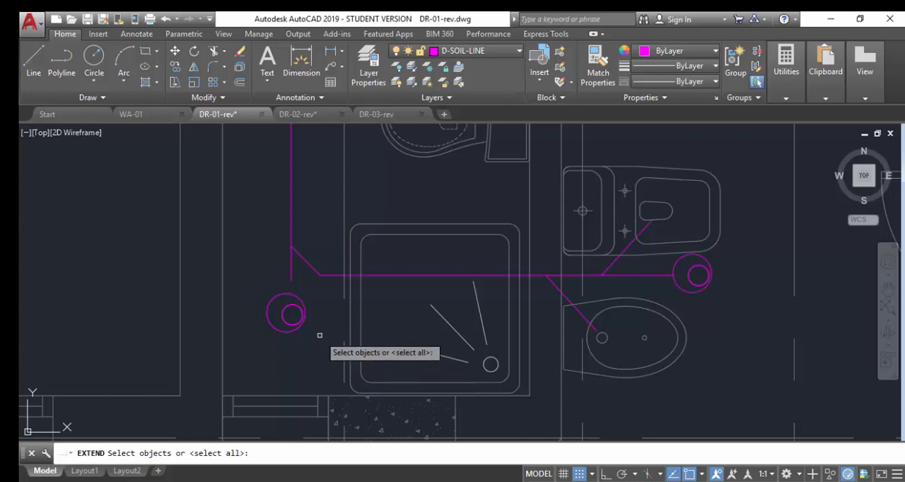
{"action": "left_click", "coordinate": [295, 297]}
{"action": "left_click", "coordinate": [253, 329]}
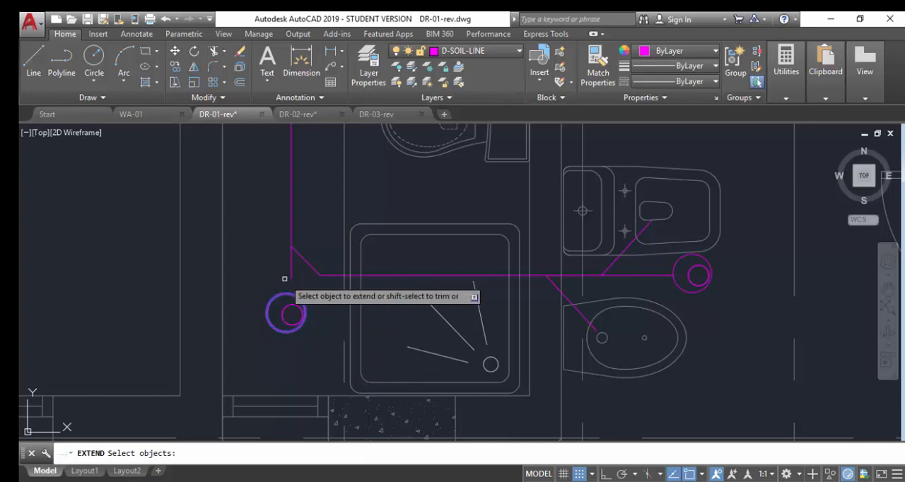
{"action": "key", "text": "Return"}
{"action": "scroll", "coordinate": [331, 283], "scroll_direction": "down", "scroll_amount": 1}
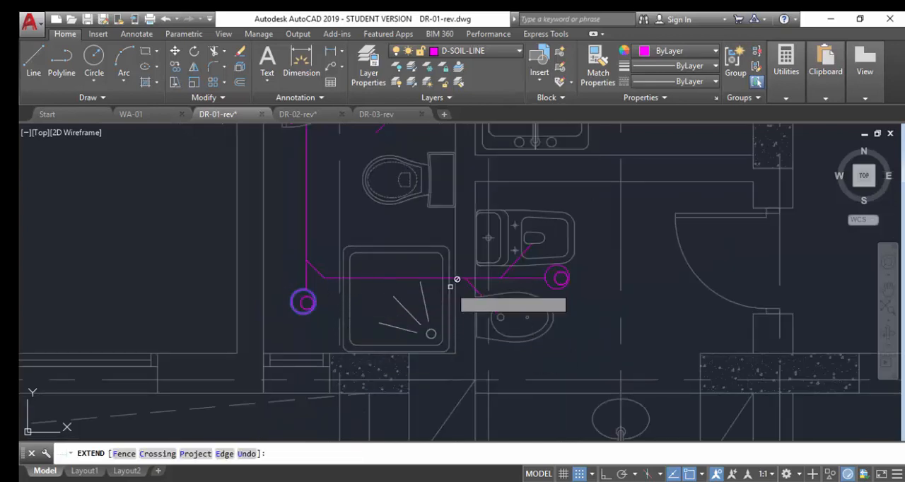
{"action": "key", "text": "Escape"}
Open the end symbol's block definition in the Block Editor.
{"action": "scroll", "coordinate": [544, 299], "scroll_direction": "down", "scroll_amount": 4}
{"action": "scroll", "coordinate": [597, 320], "scroll_direction": "up", "scroll_amount": 2}
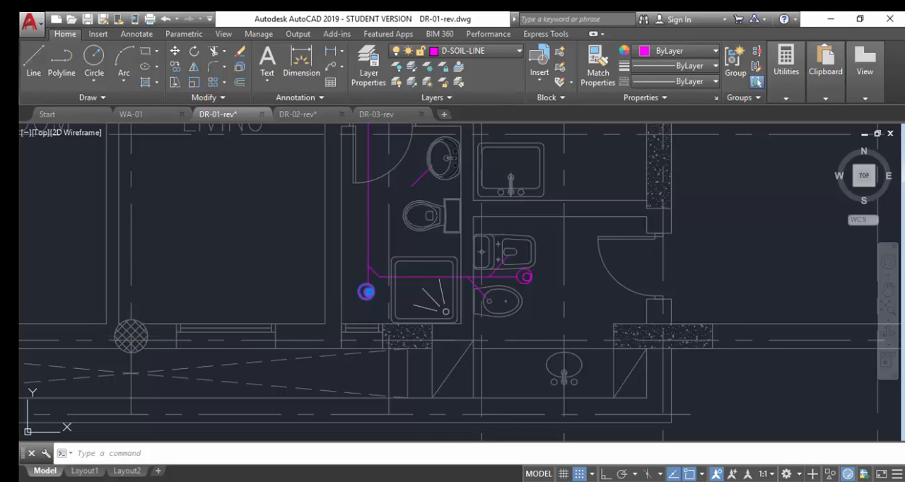
{"action": "double_click", "coordinate": [426, 292]}
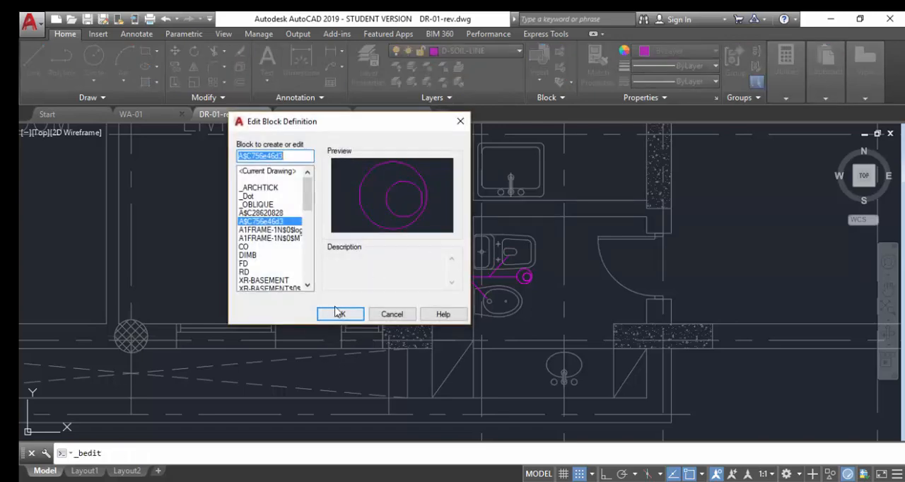
{"action": "left_click", "coordinate": [340, 316]}
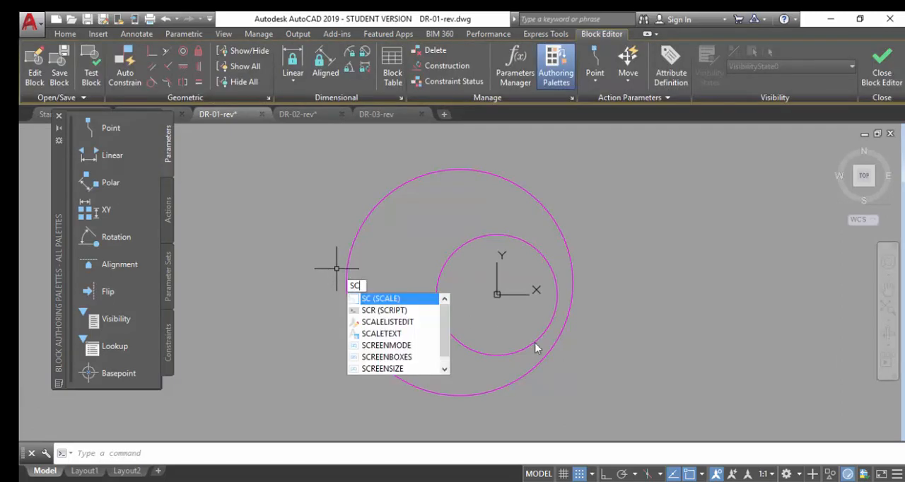
Scale both circles down about the block origin, and close the Block Editor, saving the changes to the block.
{"action": "key", "text": "Return"}
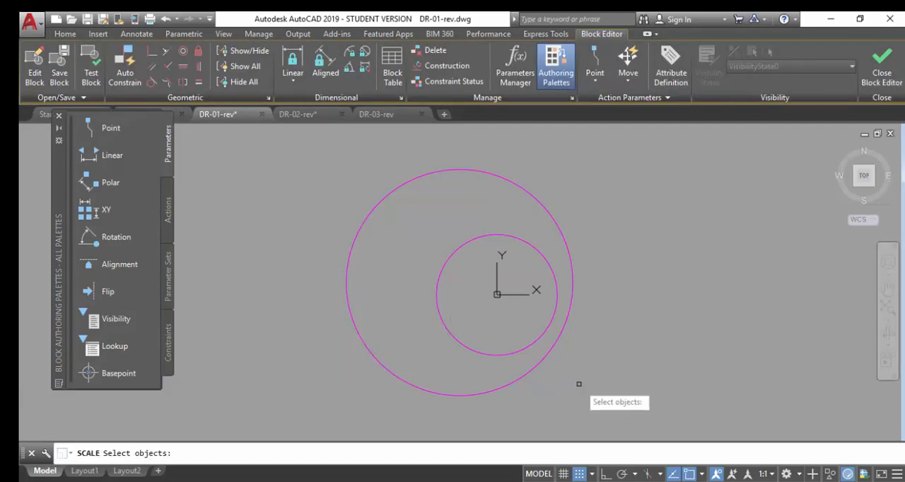
{"action": "left_click", "coordinate": [605, 395]}
{"action": "left_click", "coordinate": [263, 129]}
{"action": "key", "text": "Return"}
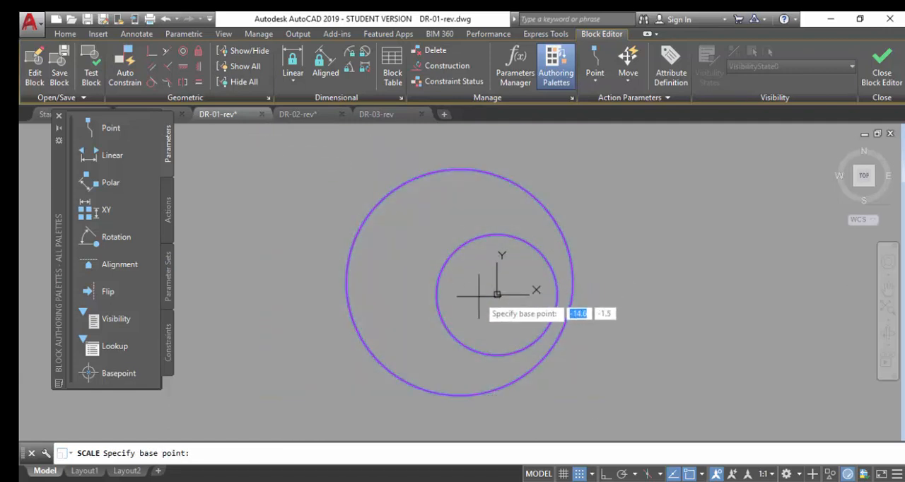
{"action": "left_click", "coordinate": [497, 294]}
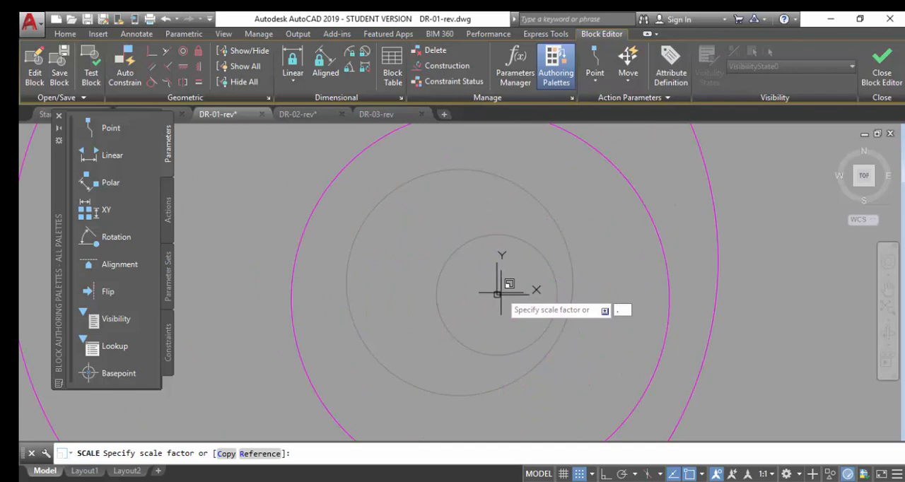
{"action": "key", "text": "Return"}
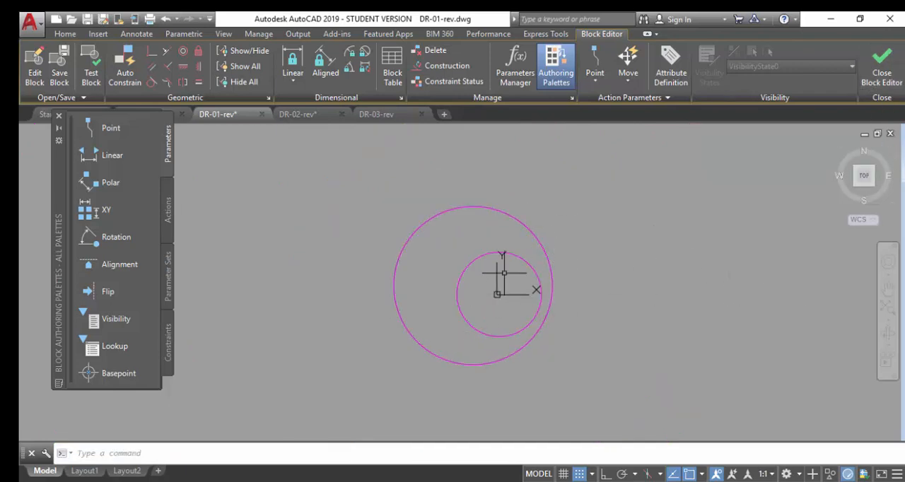
{"action": "left_click", "coordinate": [884, 79]}
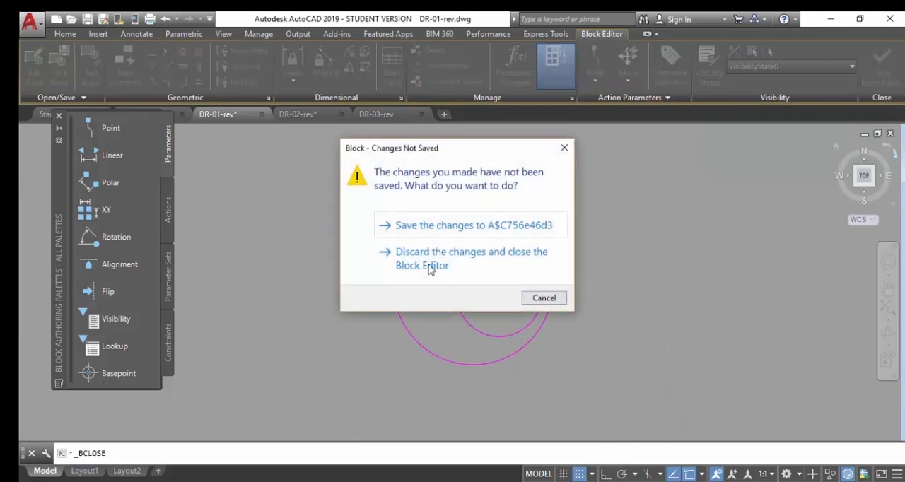
{"action": "left_click", "coordinate": [455, 230]}
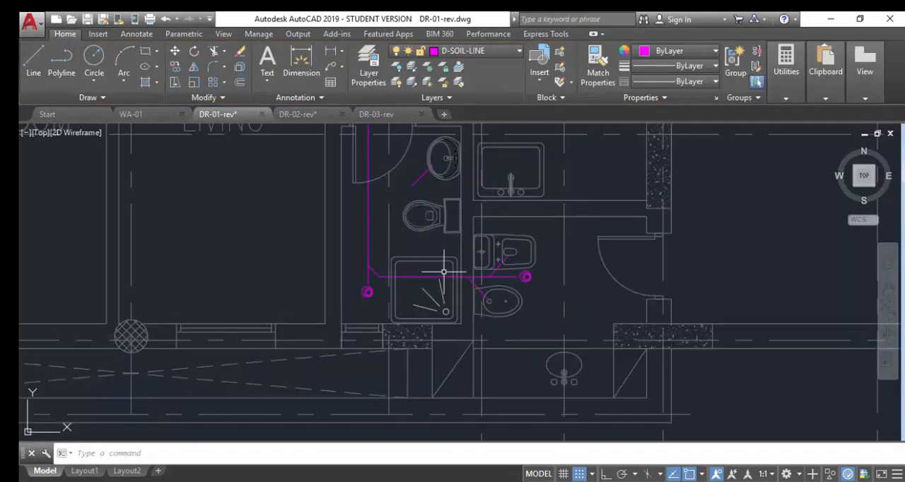
Move the reduced symbol block so its large circle's edge meets the endpoint of the horizontal soil branch.
{"action": "scroll", "coordinate": [587, 324], "scroll_direction": "up", "scroll_amount": 3}
{"action": "scroll", "coordinate": [586, 324], "scroll_direction": "up", "scroll_amount": 4}
{"action": "left_click", "coordinate": [507, 302]}
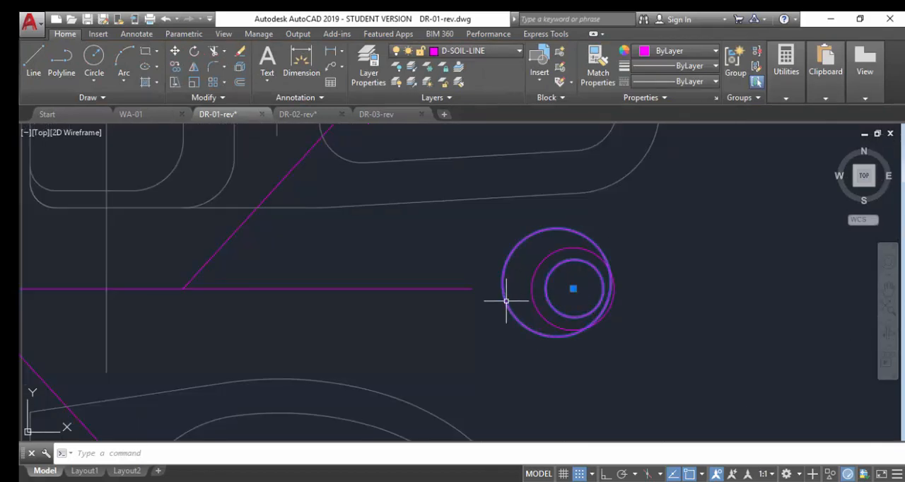
{"action": "type", "text": "m"}
{"action": "key", "text": "Return"}
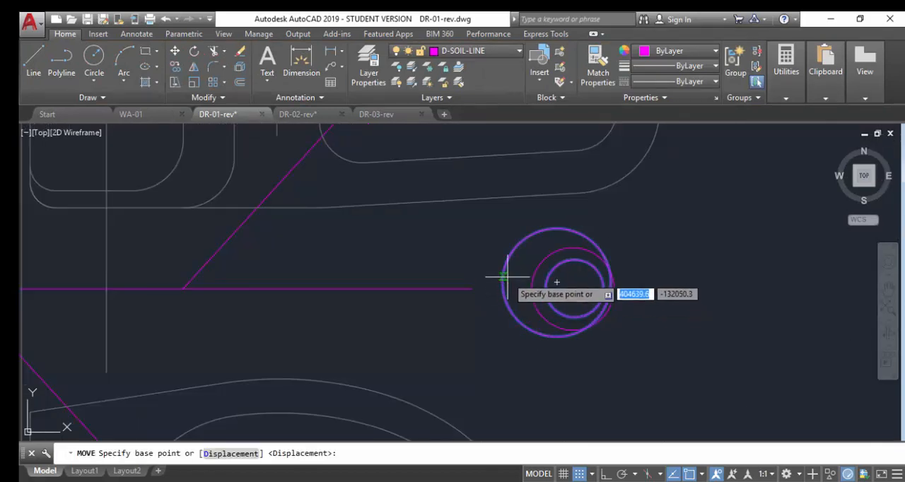
{"action": "left_click", "coordinate": [501, 276]}
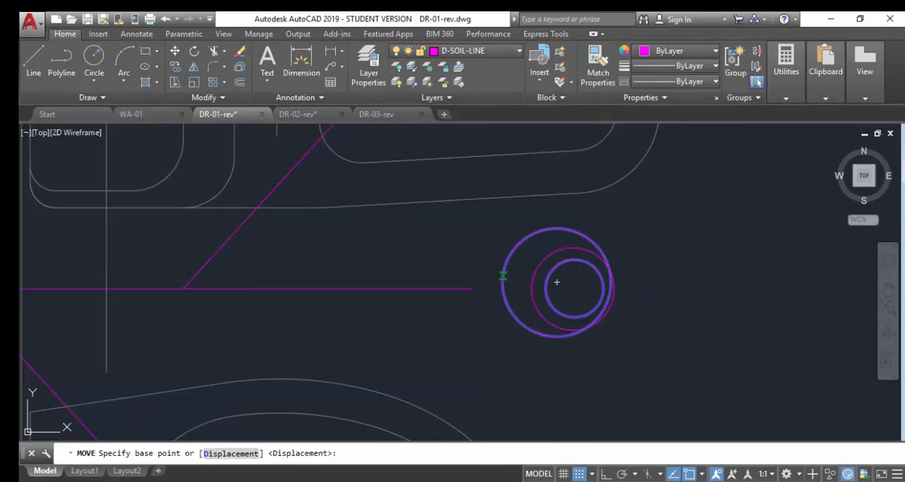
{"action": "left_click", "coordinate": [480, 279]}
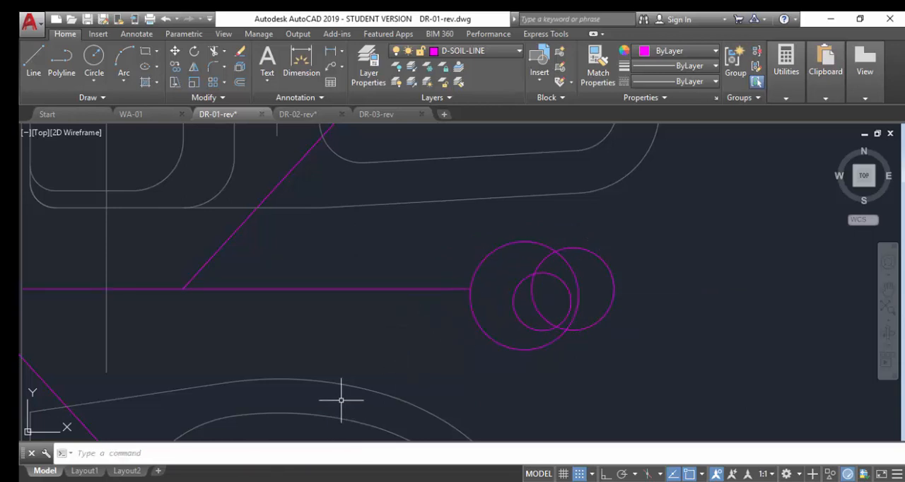
Delete the leftover original small circle beside the end symbol on the horizontal branch.
{"action": "left_click", "coordinate": [619, 318]}
{"action": "left_click", "coordinate": [603, 280]}
{"action": "key", "text": "Delete"}
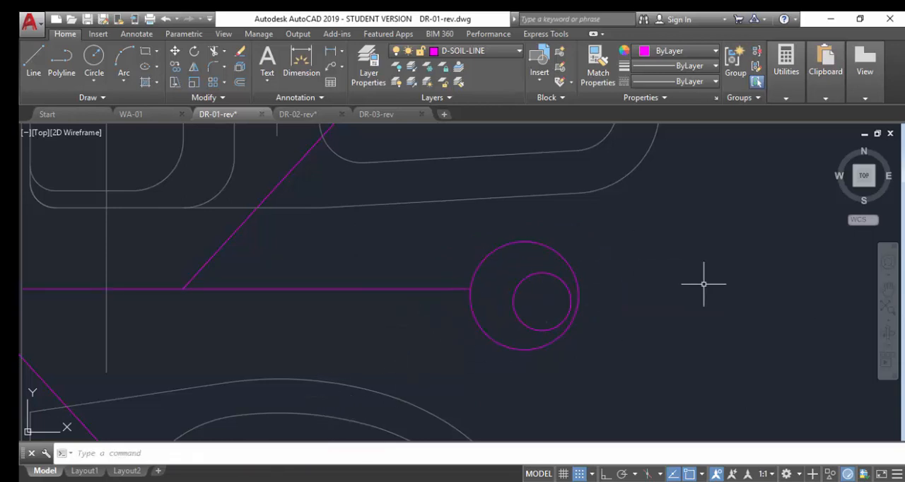
Move the symbol block so its large circle's edge meets the vertical soil pipe's lower endpoint, and delete the leftover original circle.
{"action": "scroll", "coordinate": [579, 265], "scroll_direction": "down", "scroll_amount": 6}
{"action": "scroll", "coordinate": [165, 319], "scroll_direction": "up", "scroll_amount": 4}
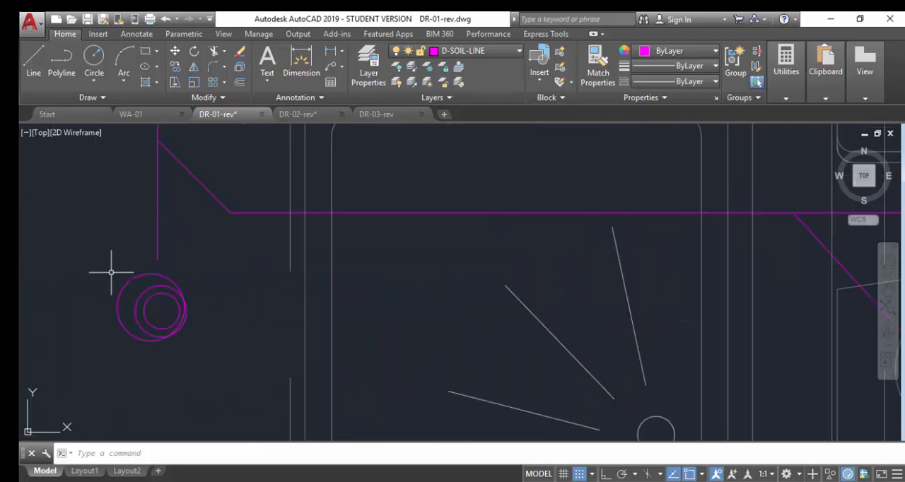
{"action": "left_click", "coordinate": [128, 265]}
{"action": "left_click", "coordinate": [120, 290]}
{"action": "type", "text": "m"}
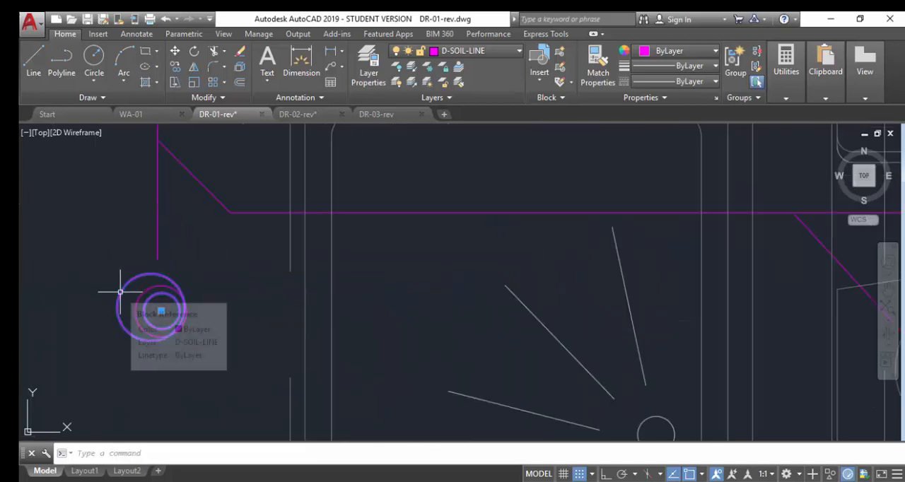
{"action": "key", "text": "Return"}
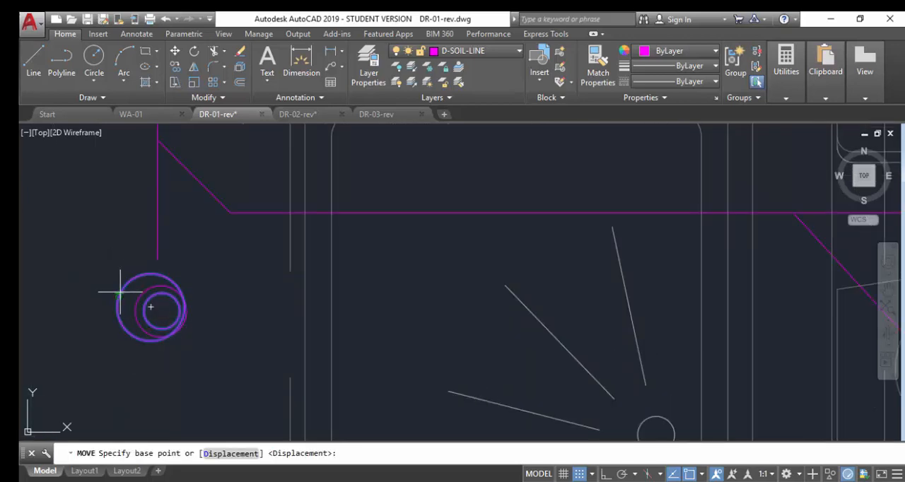
{"action": "left_click", "coordinate": [121, 292]}
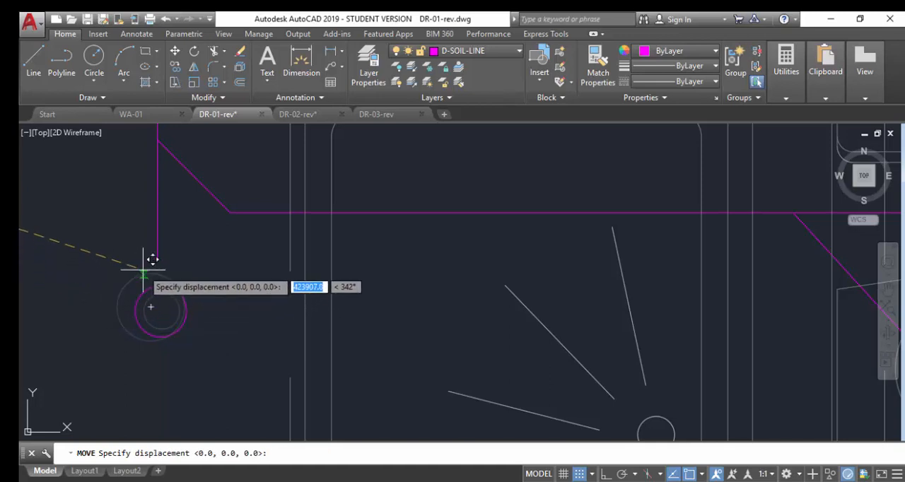
{"action": "left_click", "coordinate": [143, 270]}
{"action": "key", "text": "Return"}
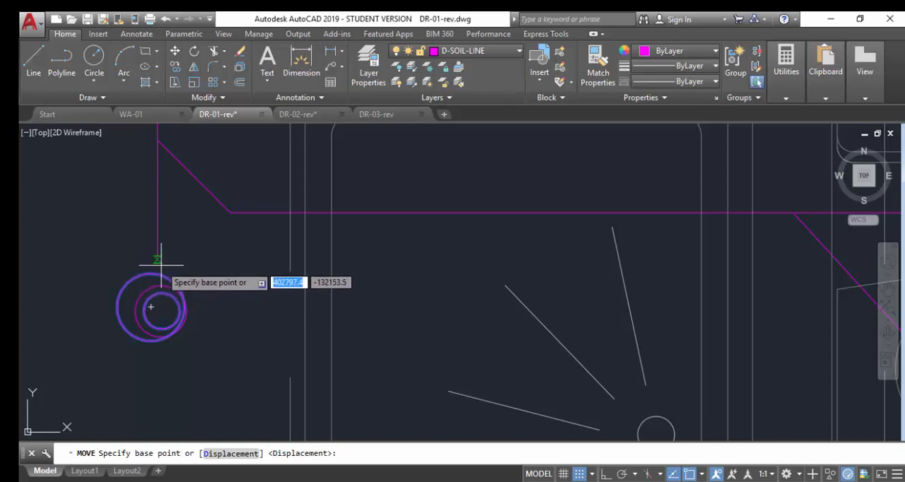
{"action": "left_click", "coordinate": [133, 272]}
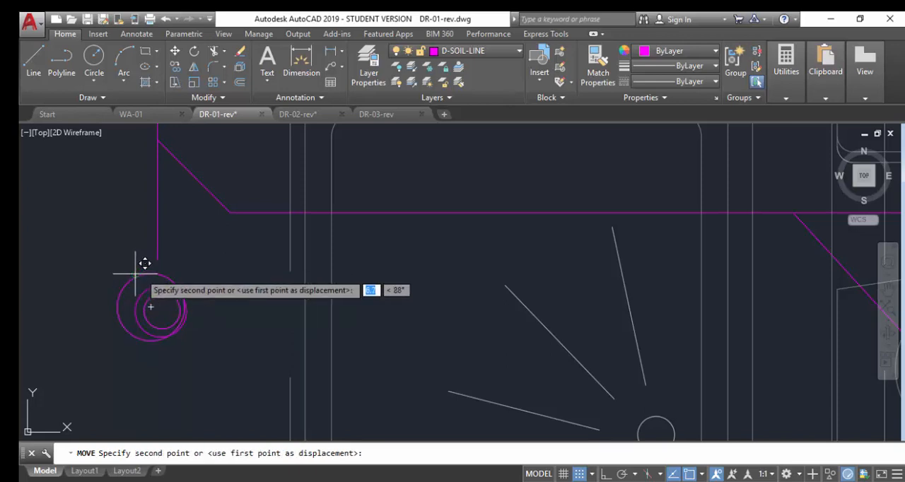
{"action": "left_click", "coordinate": [156, 262]}
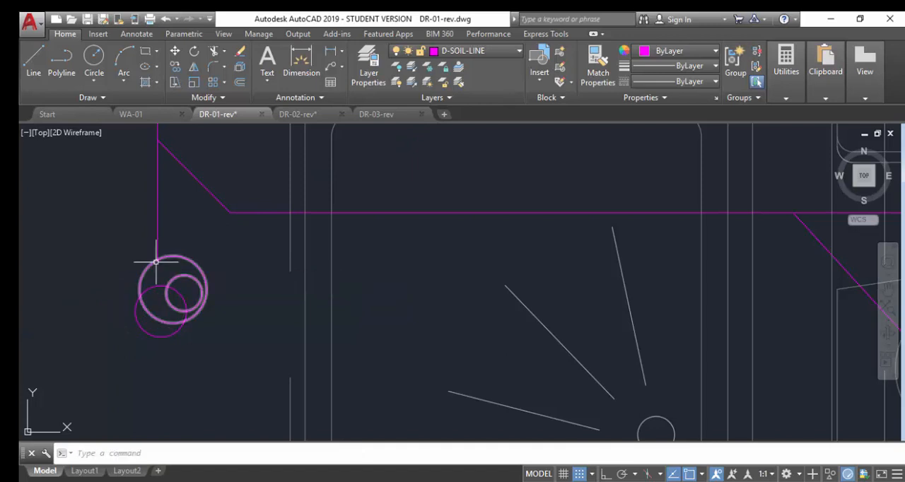
{"action": "left_click", "coordinate": [156, 334]}
{"action": "key", "text": "Delete"}
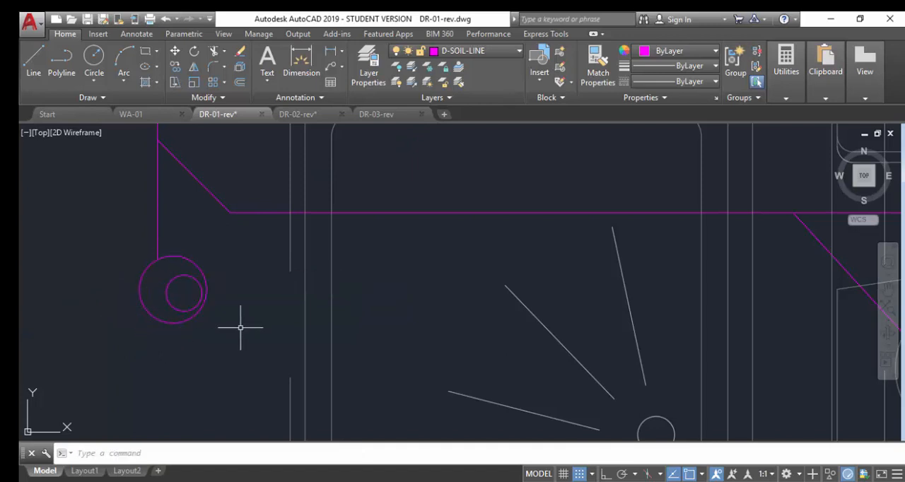
Move the symbol block slightly sideways so it sits centred on the lower end of the vertical soil pipe.
{"action": "type", "text": "M"}
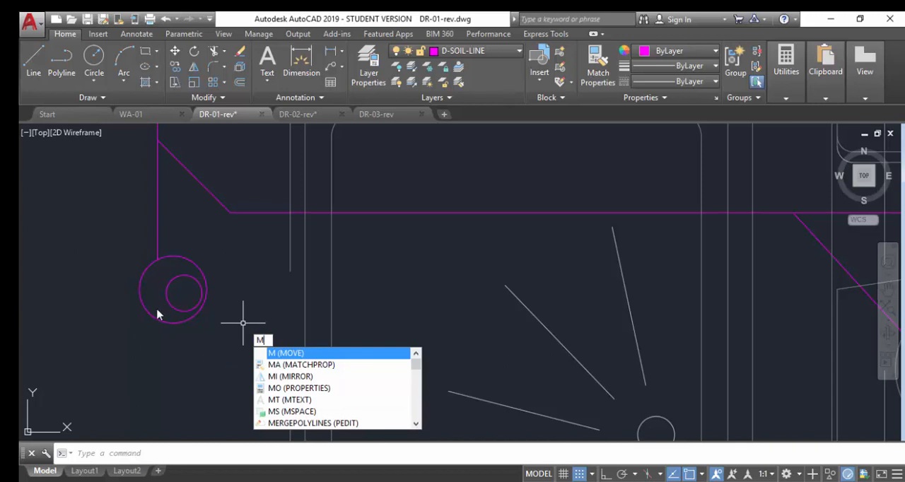
{"action": "key", "text": "Return"}
{"action": "left_click", "coordinate": [182, 290]}
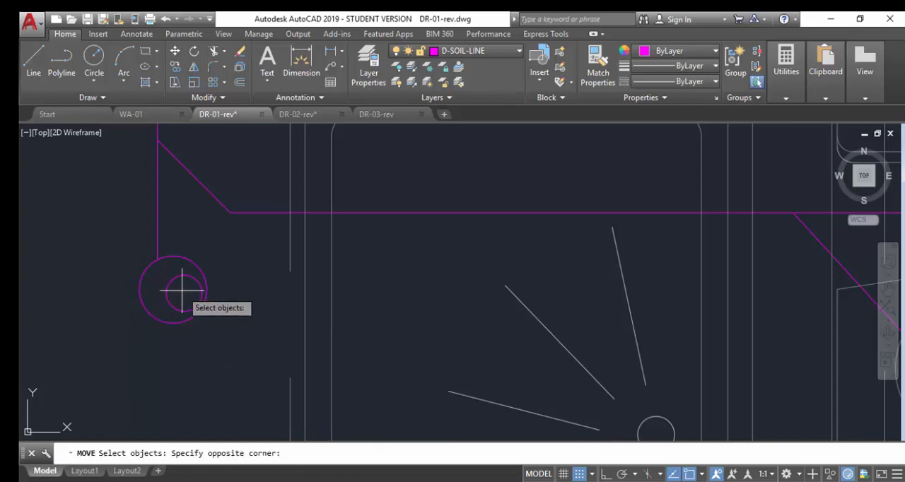
{"action": "left_click", "coordinate": [171, 283]}
{"action": "key", "text": "Return"}
{"action": "left_click", "coordinate": [170, 286]}
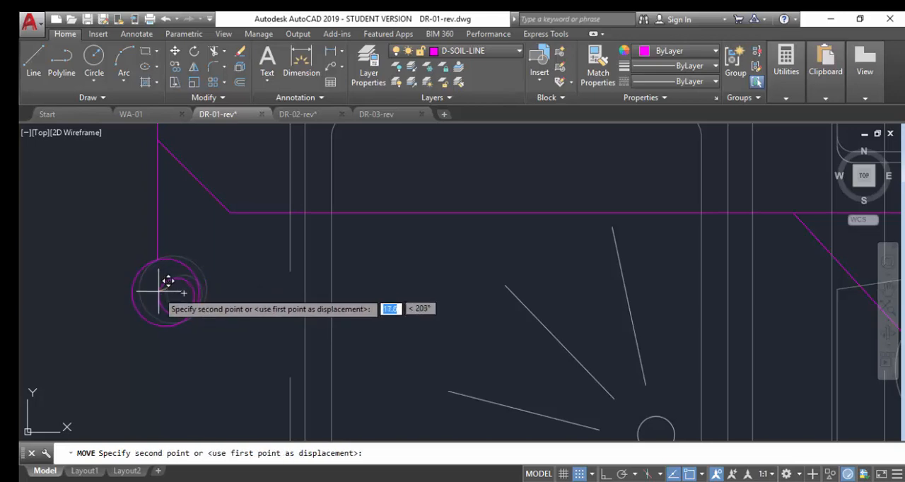
{"action": "left_click", "coordinate": [150, 284]}
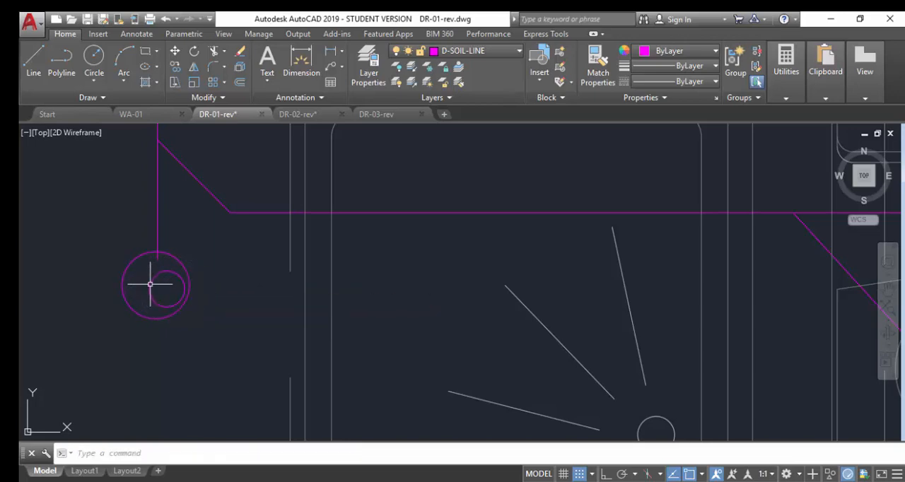
Delete the stray short diagonal soil line beside the washbasin in the bathroom next to the laundry.
{"action": "scroll", "coordinate": [309, 278], "scroll_direction": "down", "scroll_amount": 5}
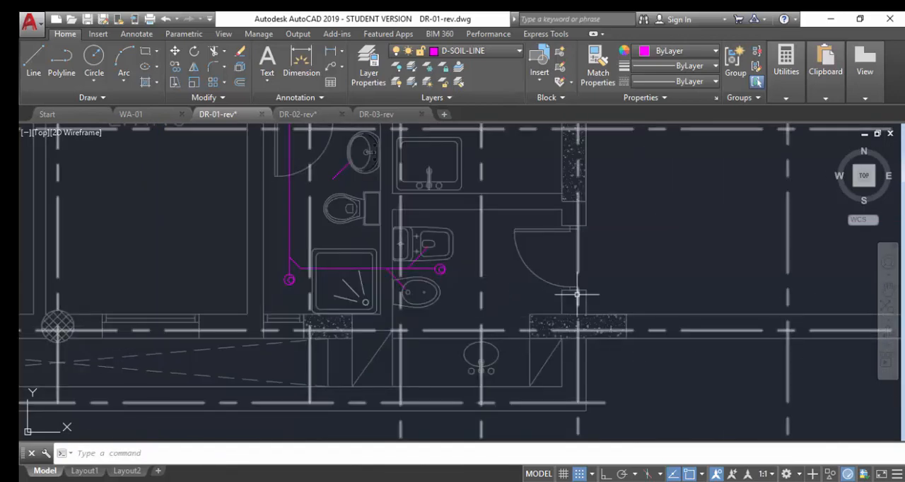
{"action": "scroll", "coordinate": [577, 294], "scroll_direction": "down", "scroll_amount": 1}
{"action": "scroll", "coordinate": [478, 340], "scroll_direction": "down", "scroll_amount": 3}
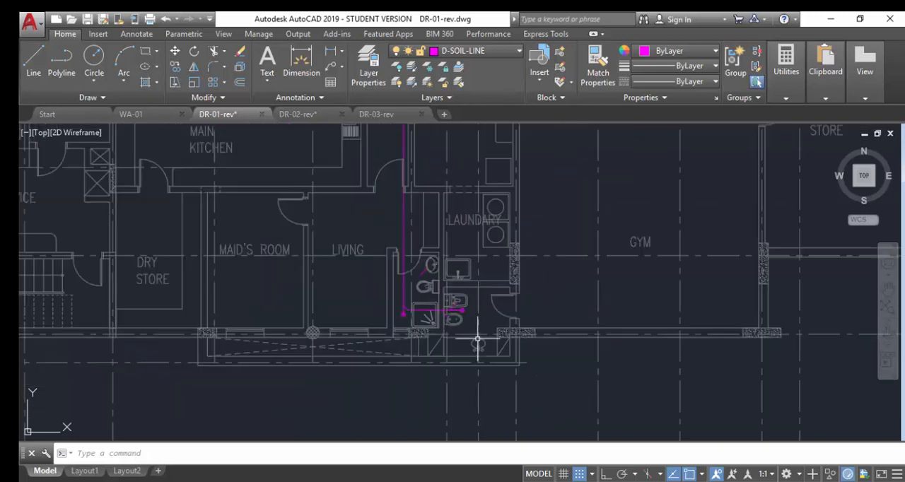
{"action": "scroll", "coordinate": [437, 279], "scroll_direction": "up", "scroll_amount": 3}
{"action": "left_click", "coordinate": [409, 271]}
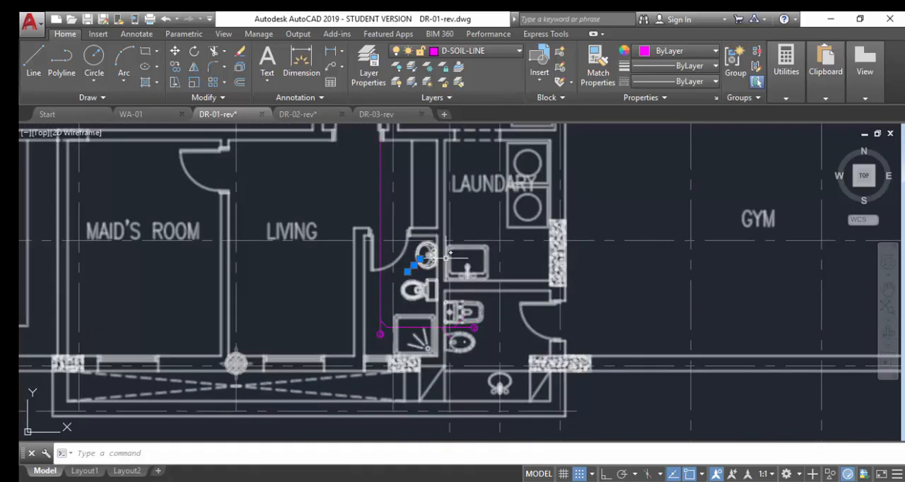
{"action": "key", "text": "Escape"}
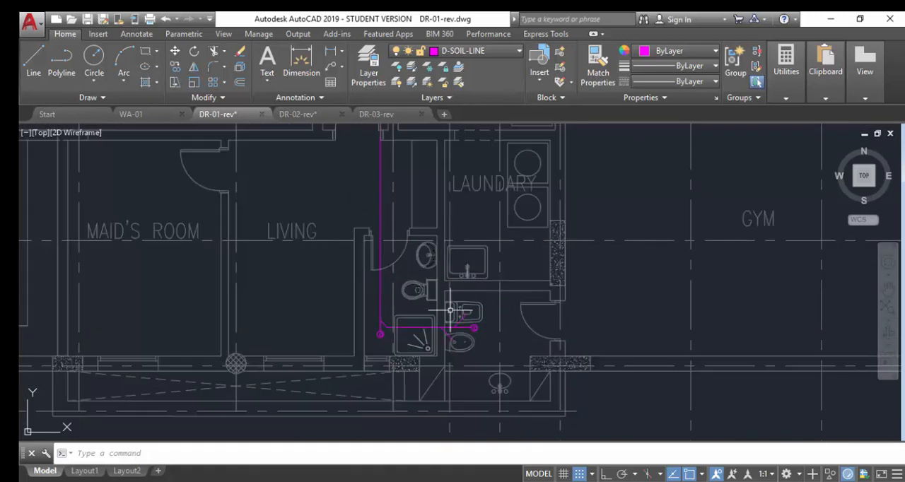
Copy the horizontal soil branch and its diagonal connector straight up by about 731 units so the copy passes through the WC outlet.
{"action": "scroll", "coordinate": [455, 309], "scroll_direction": "up", "scroll_amount": 4}
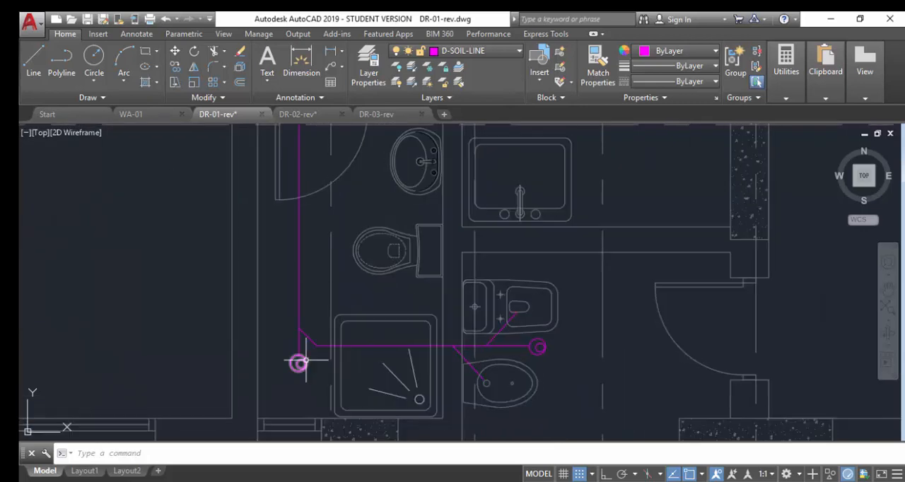
{"action": "scroll", "coordinate": [300, 363], "scroll_direction": "up", "scroll_amount": 4}
{"action": "left_click", "coordinate": [303, 369]}
{"action": "left_click", "coordinate": [273, 283]}
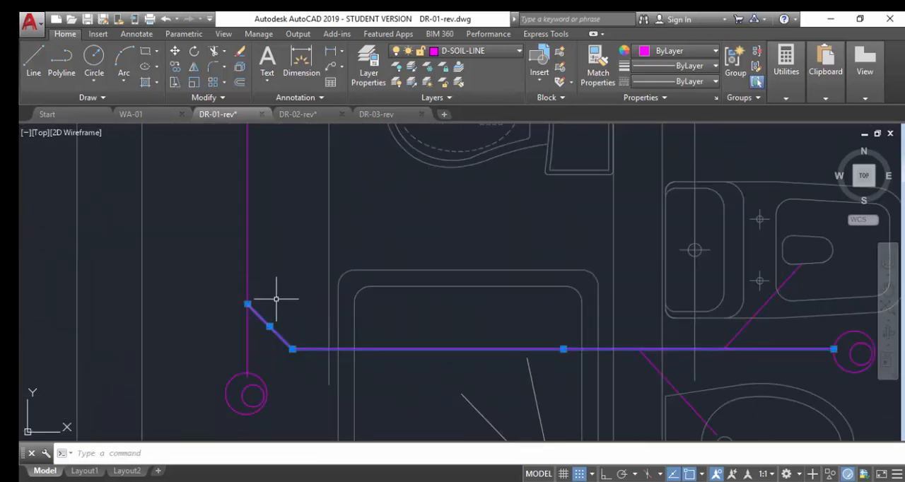
{"action": "type", "text": "co"}
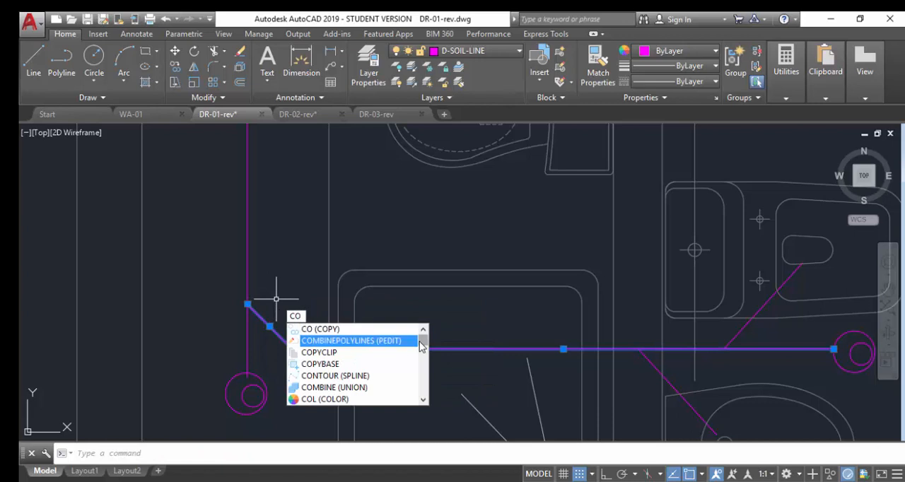
{"action": "key", "text": "Return"}
{"action": "left_click", "coordinate": [469, 347]}
{"action": "scroll", "coordinate": [495, 192], "scroll_direction": "down", "scroll_amount": 3}
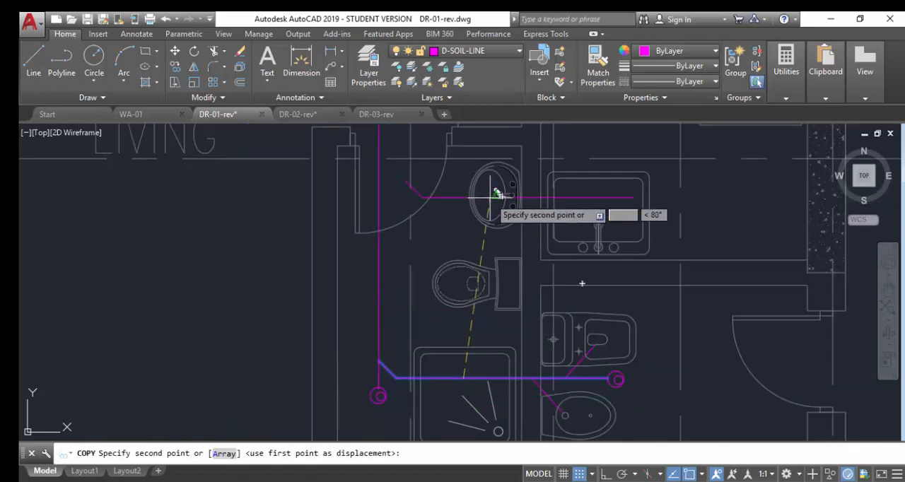
{"action": "scroll", "coordinate": [464, 273], "scroll_direction": "up", "scroll_amount": 4}
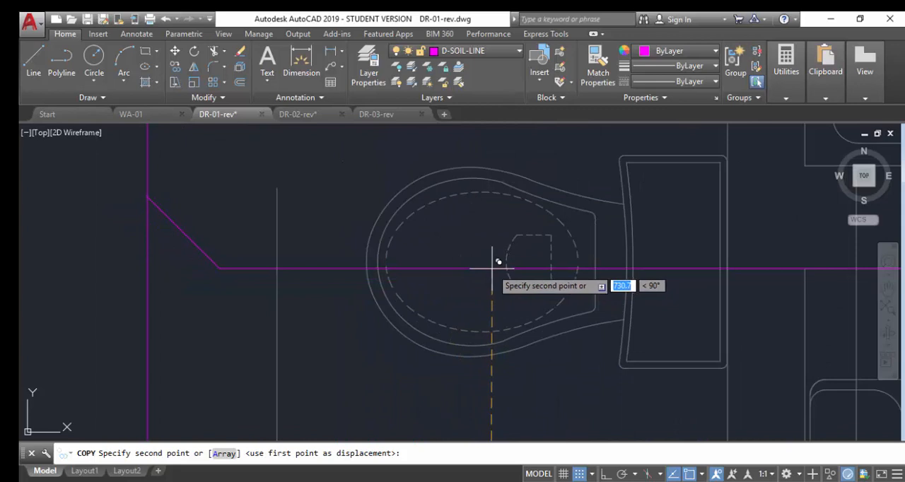
{"action": "left_click", "coordinate": [493, 267]}
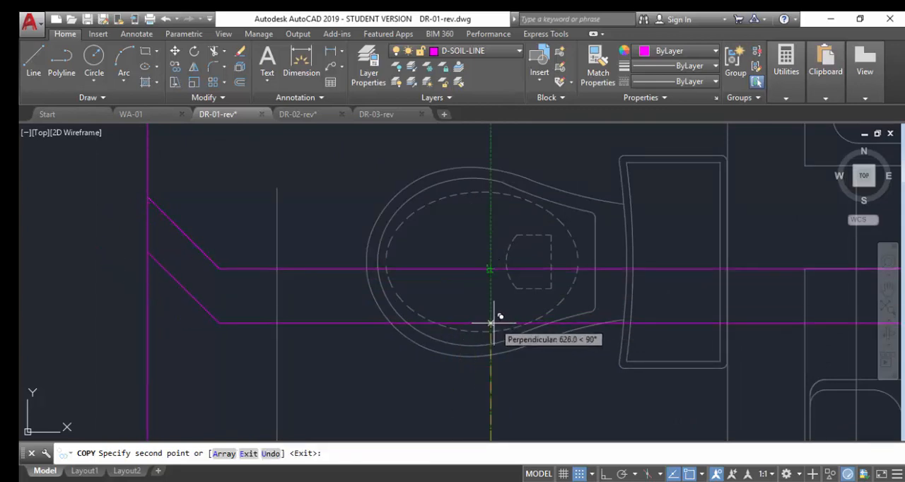
{"action": "key", "text": "Return"}
{"action": "type", "text": "tr"}
{"action": "key", "text": "Return"}
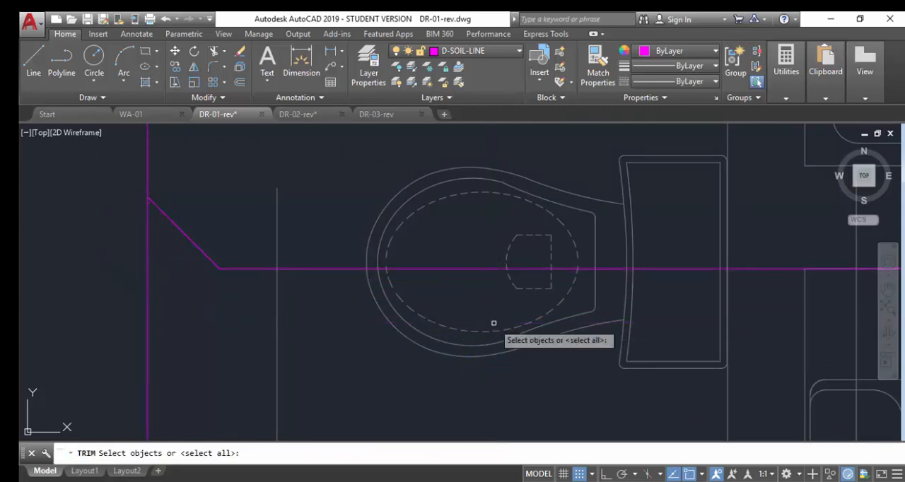
{"action": "left_click", "coordinate": [551, 261]}
{"action": "left_click", "coordinate": [559, 273]}
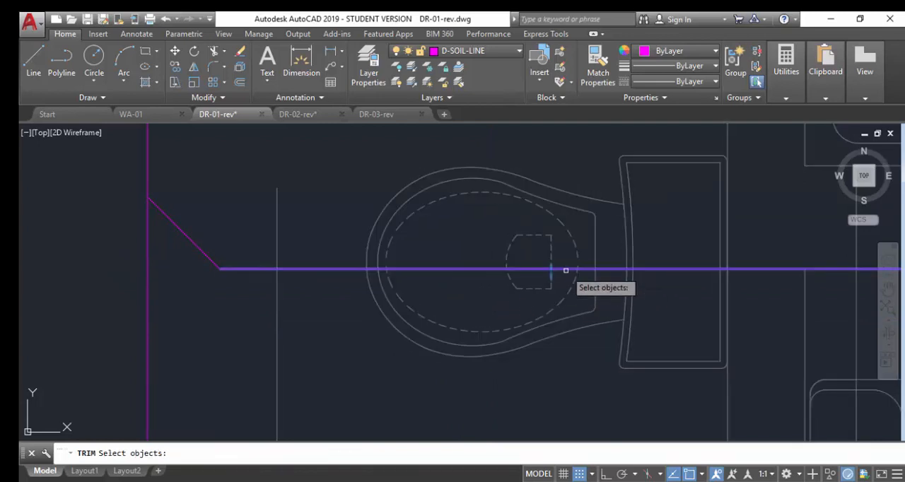
{"action": "key", "text": "Return"}
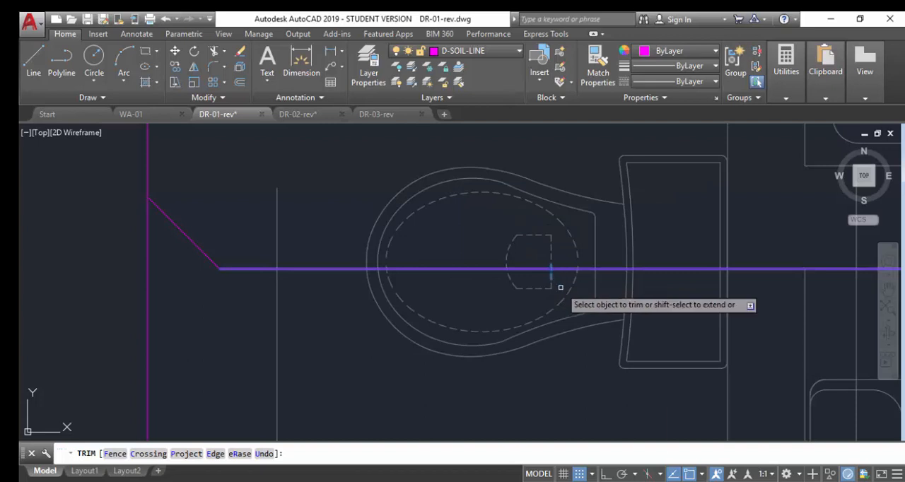
{"action": "right_click", "coordinate": [562, 286]}
{"action": "left_click", "coordinate": [586, 298]}
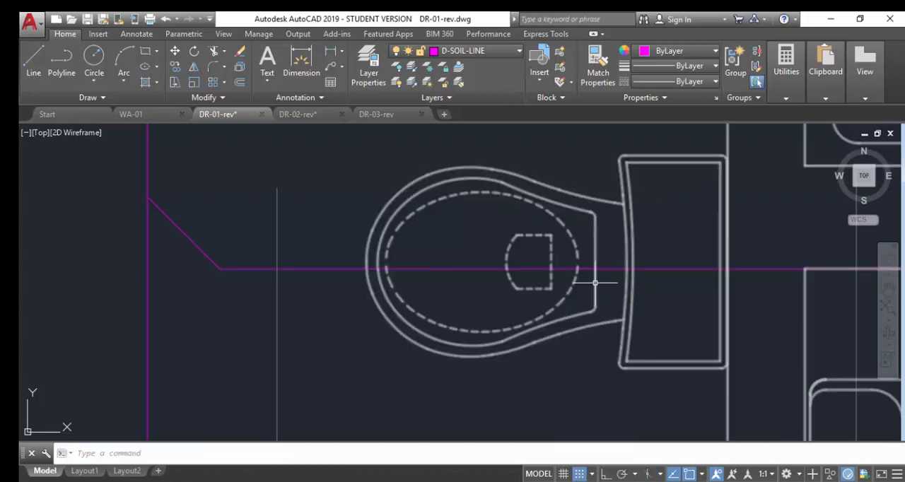
Try to trim the copied soil branch beyond the WC outlet, using the outlet's straight edge as cutting edge.
{"action": "key", "text": "Return"}
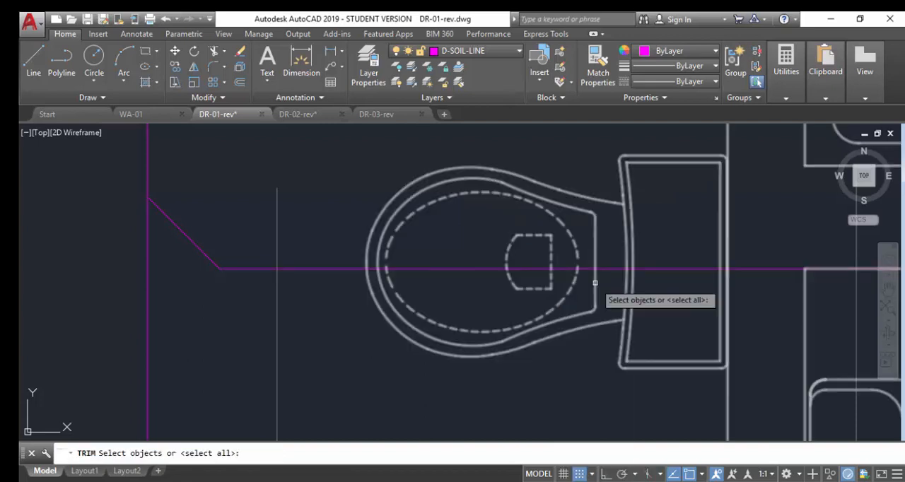
{"action": "left_click", "coordinate": [553, 235]}
{"action": "left_click", "coordinate": [542, 253]}
{"action": "key", "text": "Return"}
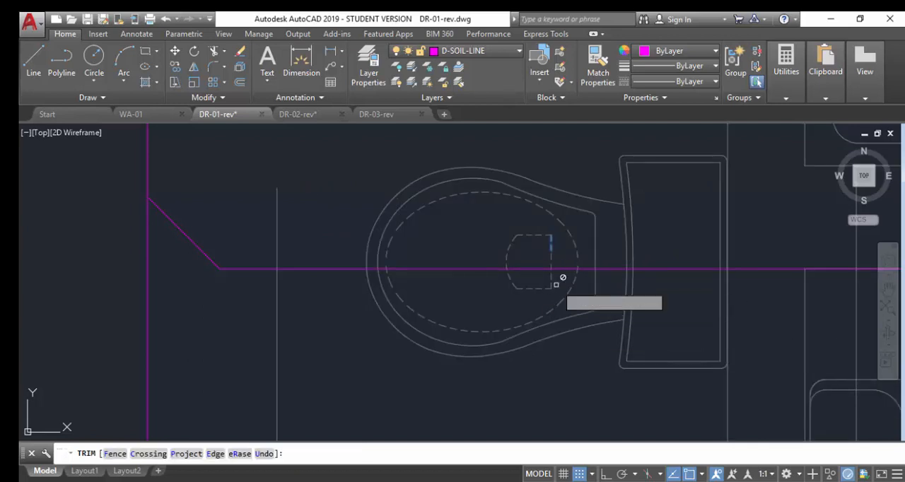
{"action": "left_click", "coordinate": [574, 261]}
{"action": "left_click", "coordinate": [569, 266]}
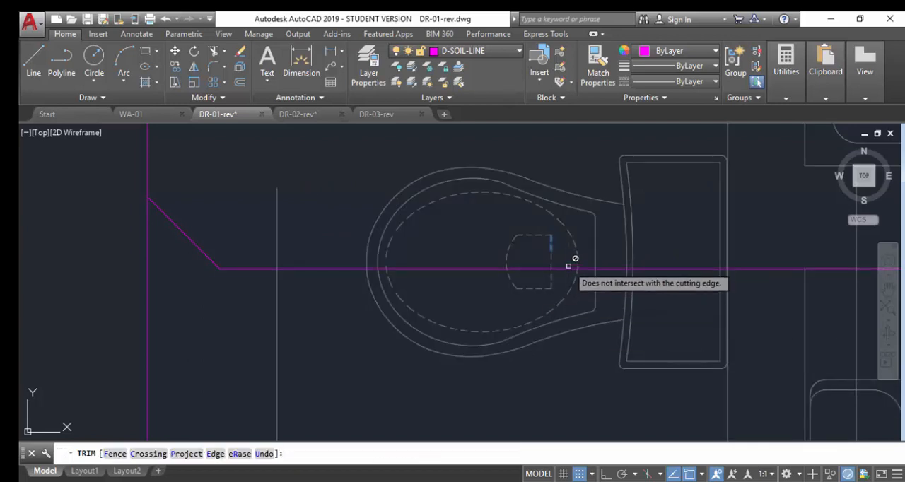
{"action": "left_click", "coordinate": [571, 265]}
{"action": "left_click", "coordinate": [568, 249]}
{"action": "left_click", "coordinate": [568, 252]}
{"action": "left_click", "coordinate": [557, 290]}
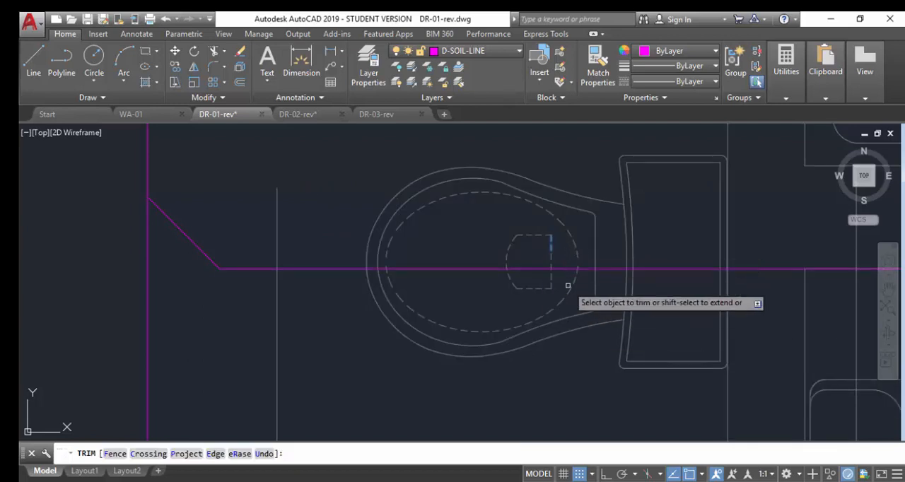
{"action": "key", "text": "Escape"}
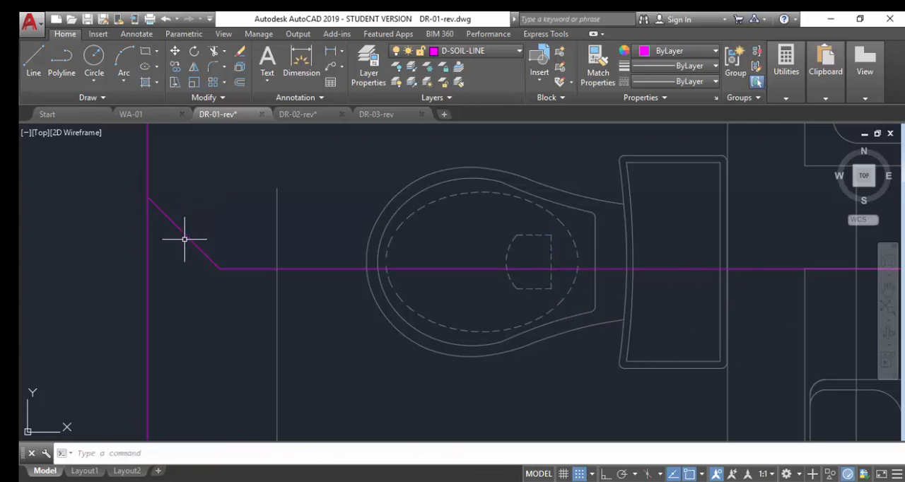
Shorten the copied horizontal soil line by pulling its far endpoint back to the WC outlet.
{"action": "scroll", "coordinate": [311, 368], "scroll_direction": "down", "scroll_amount": 4}
{"action": "left_click", "coordinate": [444, 324]}
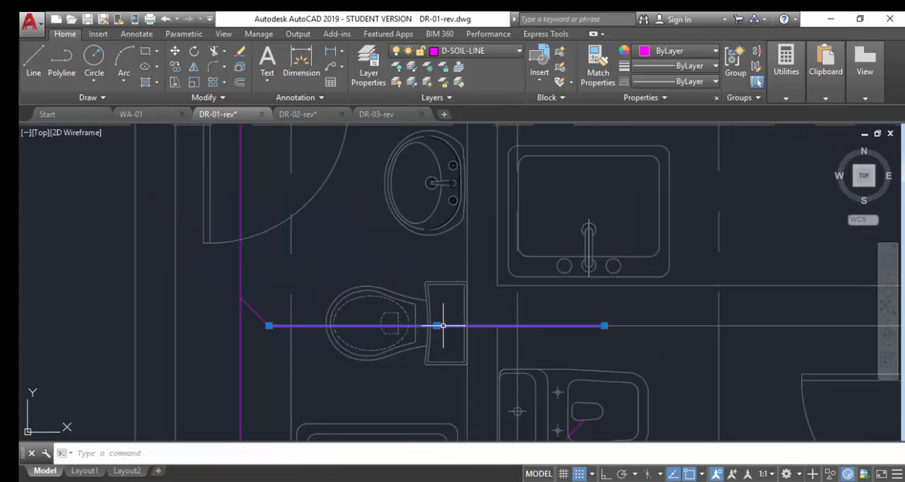
{"action": "left_click", "coordinate": [604, 326]}
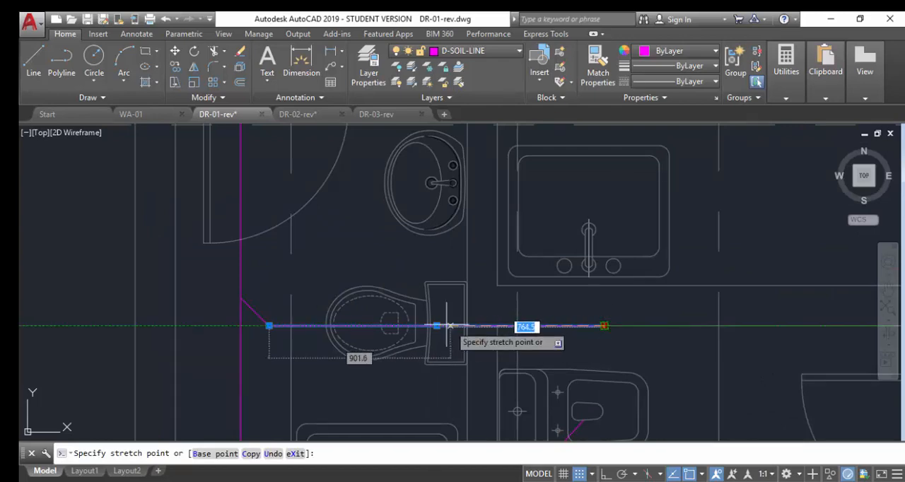
{"action": "left_click", "coordinate": [391, 327]}
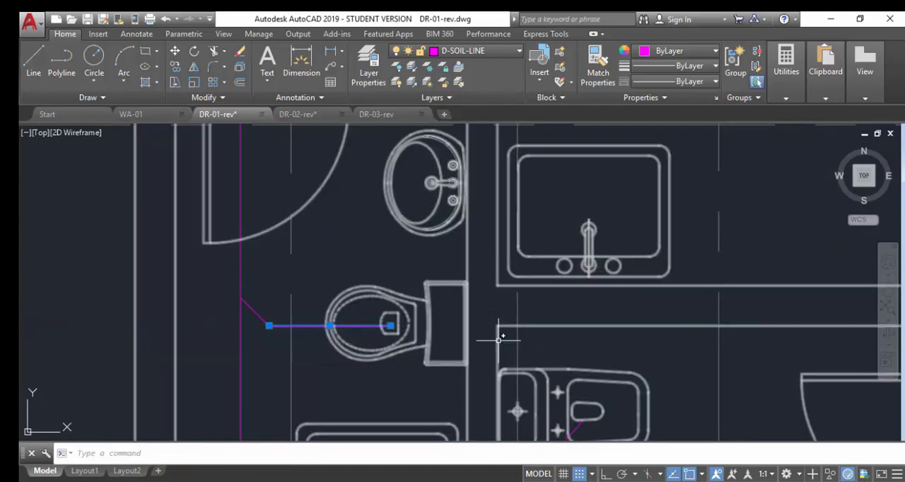
{"action": "key", "text": "Escape"}
{"action": "scroll", "coordinate": [499, 340], "scroll_direction": "down", "scroll_amount": 6}
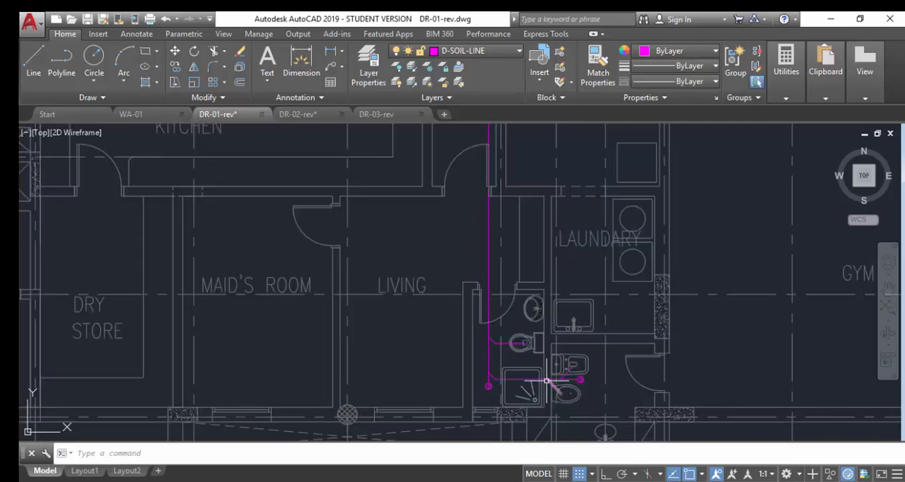
{"action": "scroll", "coordinate": [530, 375], "scroll_direction": "up", "scroll_amount": 4}
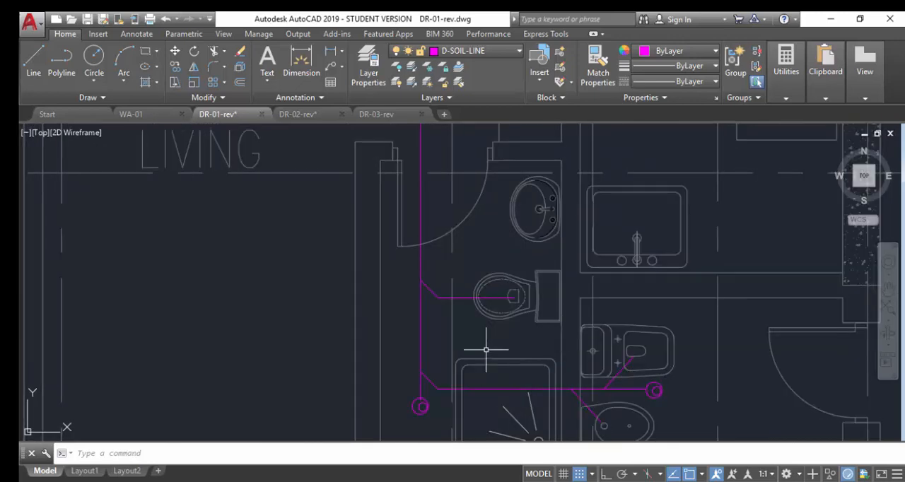
{"action": "type", "text": "TEXTB"}
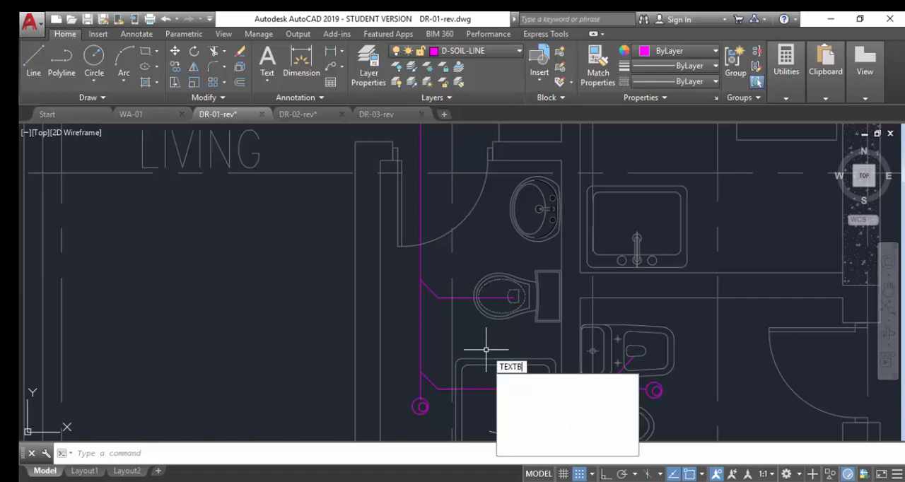
{"action": "key", "text": "Return"}
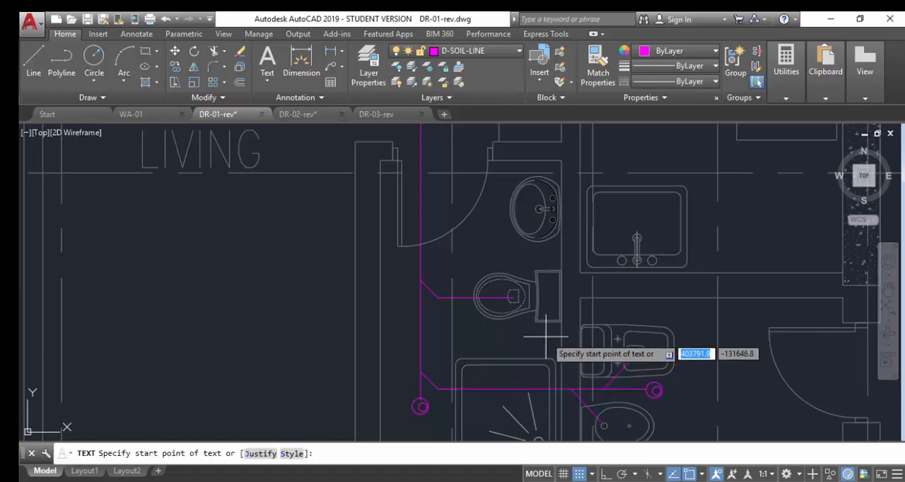
{"action": "left_click", "coordinate": [278, 356]}
{"action": "key", "text": "Return"}
{"action": "key", "text": "Return"}
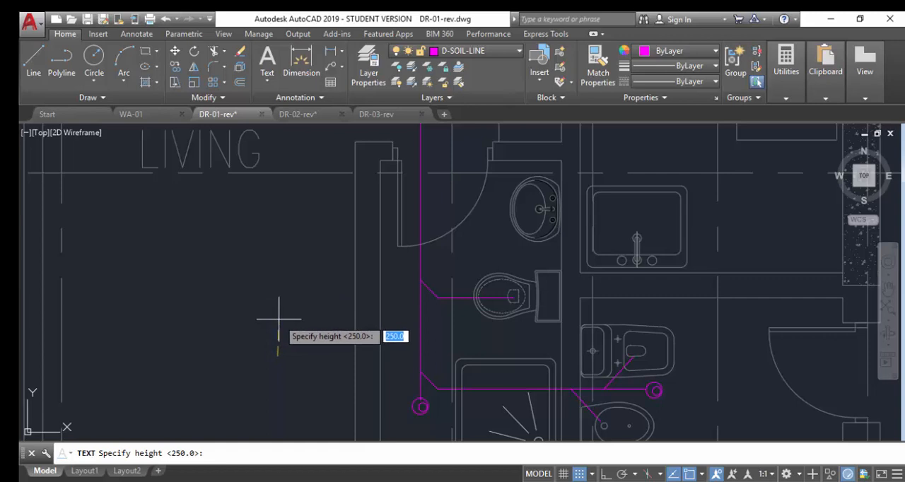
{"action": "key", "text": "Return"}
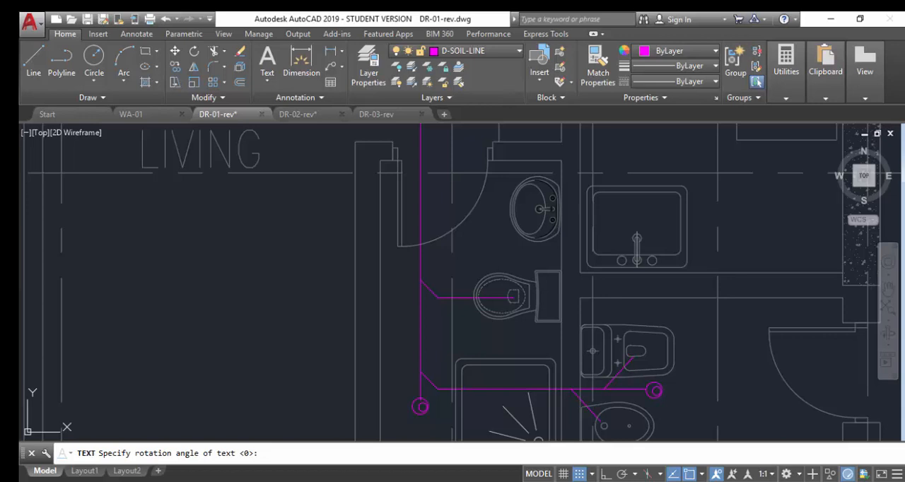
{"action": "key", "text": "Escape"}
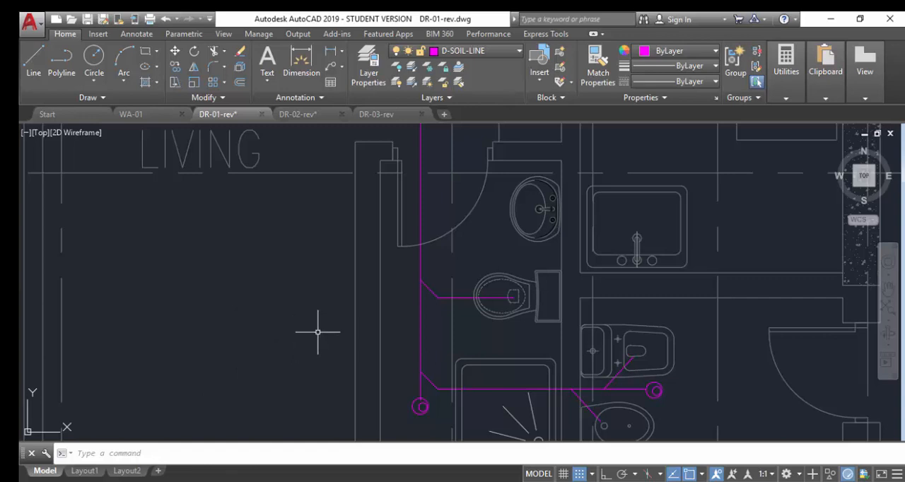
Place the single-line text "SP 110" in the living room beside the vertical soil pipe, with height 250 and rotation 0.
{"action": "type", "text": "TEX"}
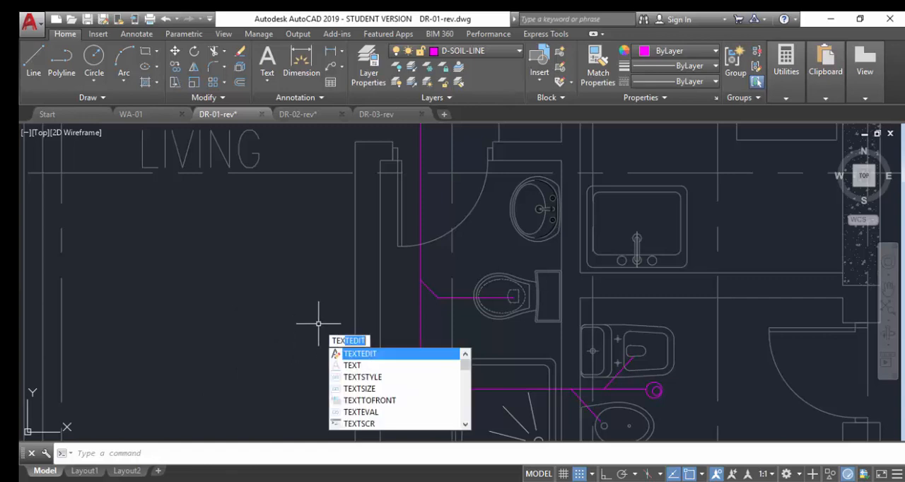
{"action": "type", "text": "T"}
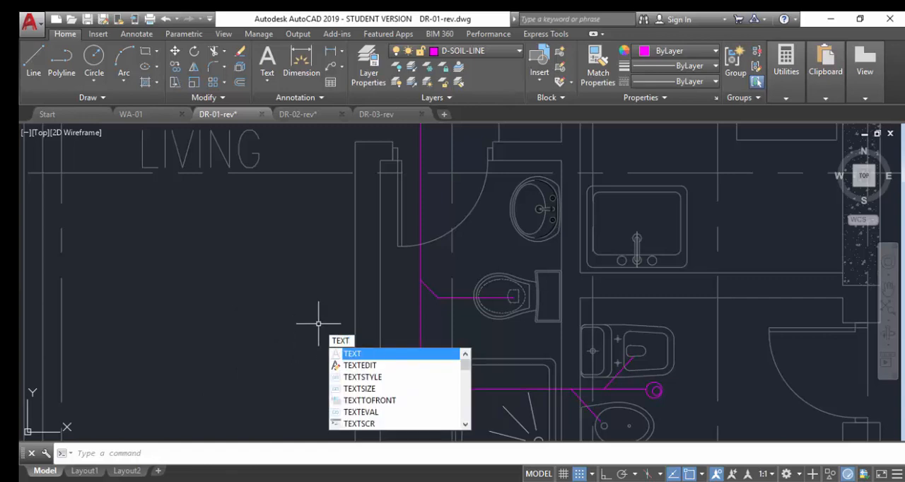
{"action": "key", "text": "Return"}
{"action": "left_click", "coordinate": [218, 320]}
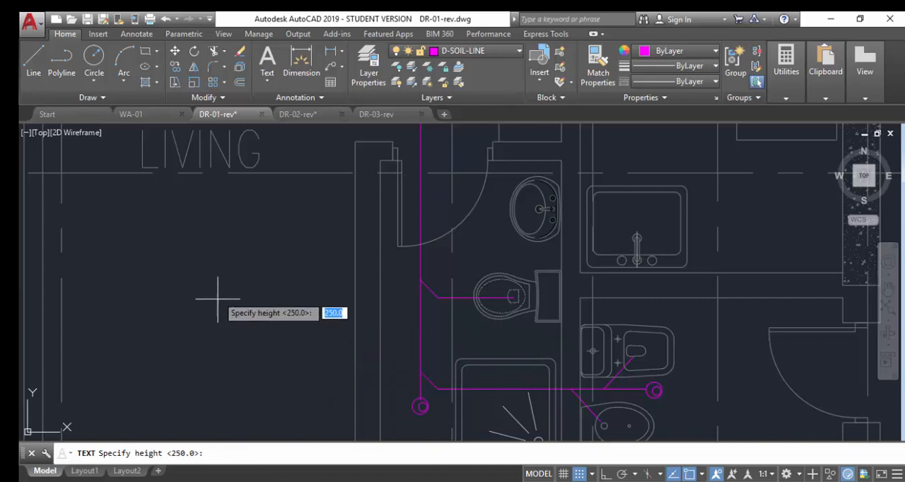
{"action": "key", "text": "Return"}
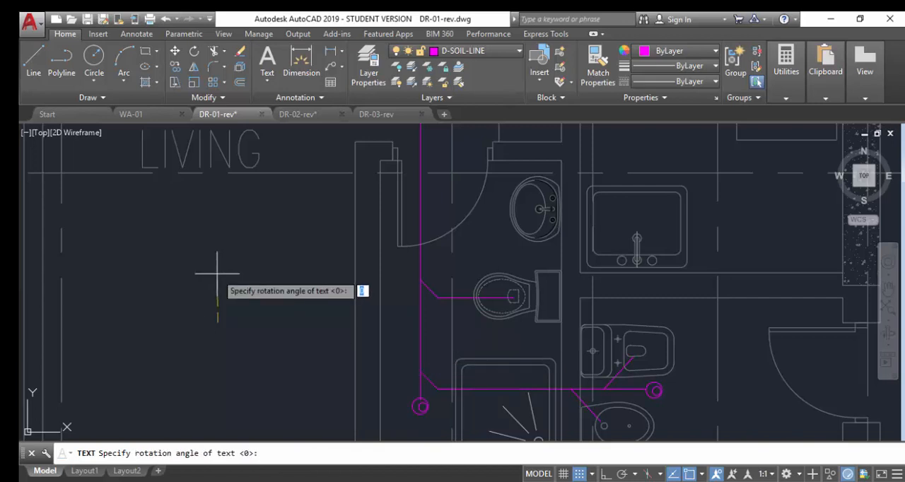
{"action": "key", "text": "Return"}
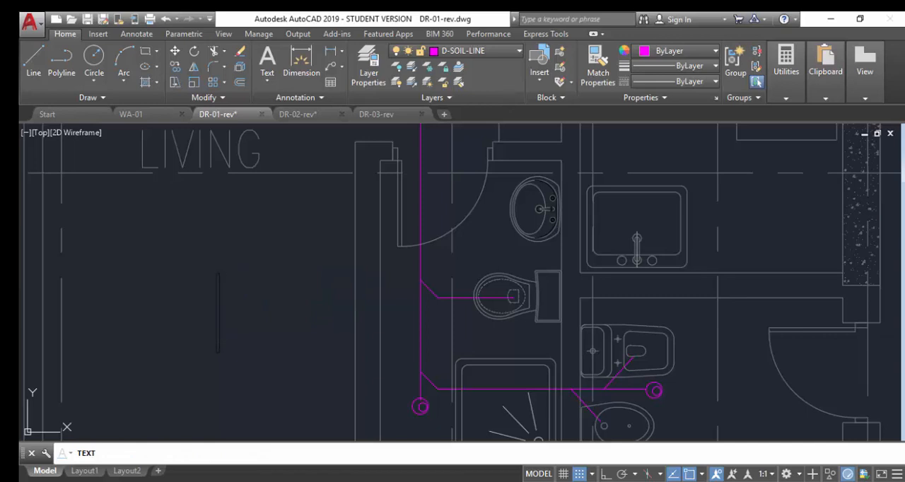
{"action": "type", "text": "SP "}
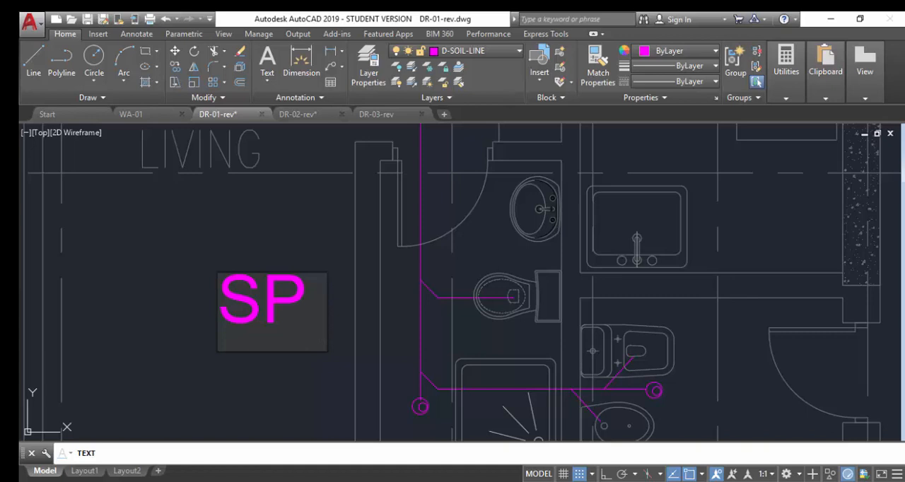
{"action": "type", "text": "110"}
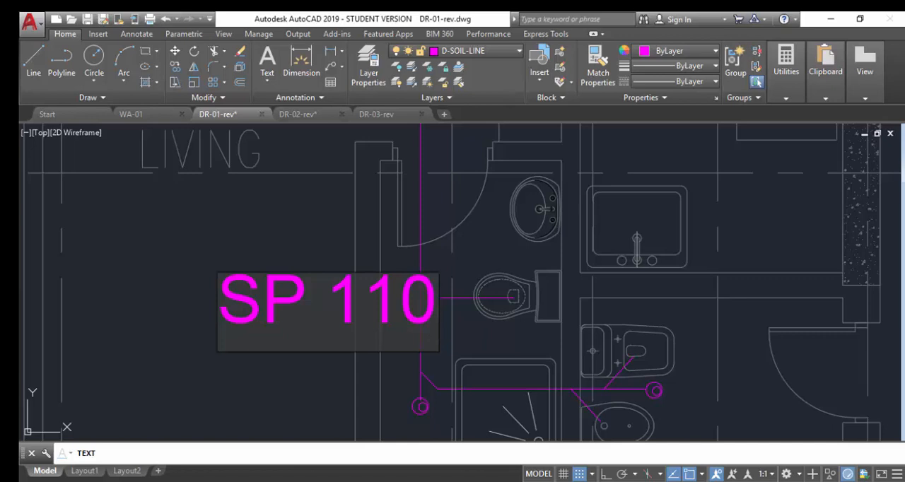
Try to append a special symbol to the SP 110 text with the codes %%d and %%F.
{"action": "type", "text": "%%d"}
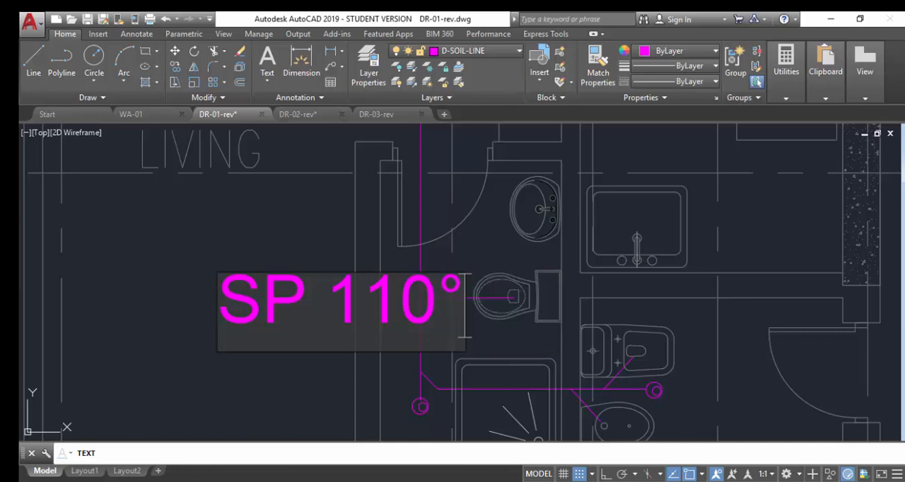
{"action": "key", "text": "BackSpace"}
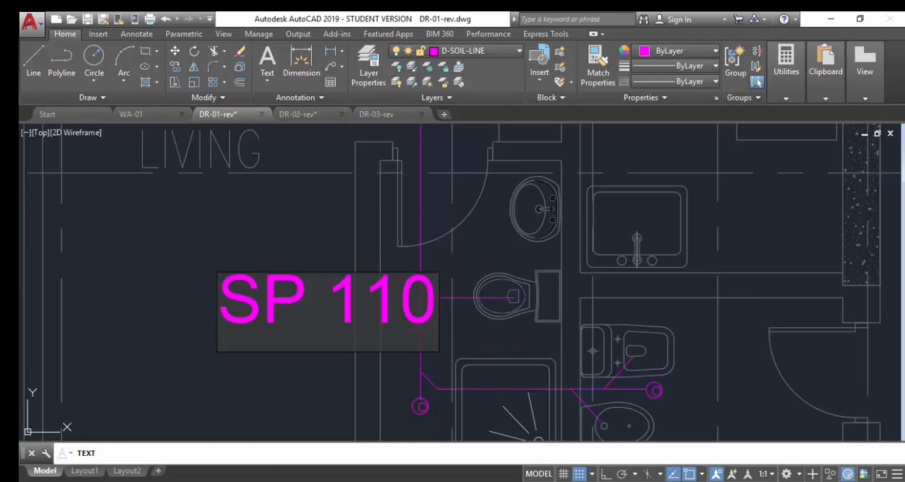
{"action": "type", "text": "%%"}
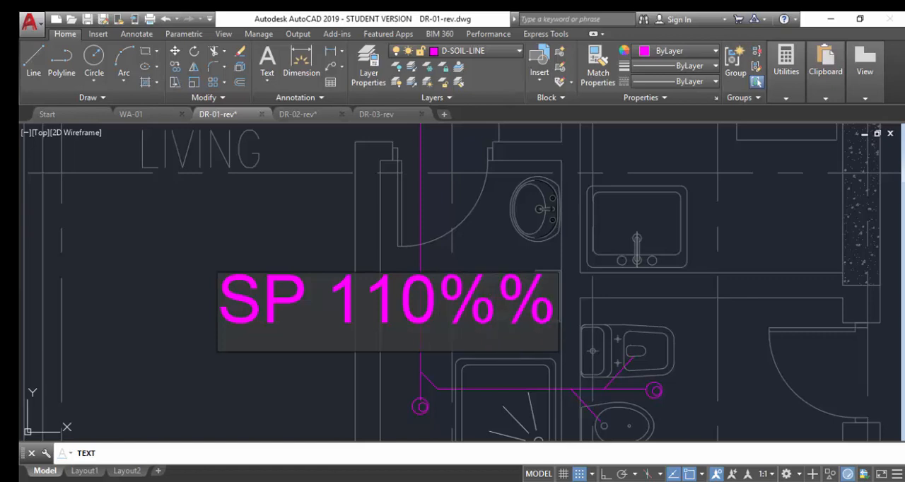
{"action": "type", "text": "F"}
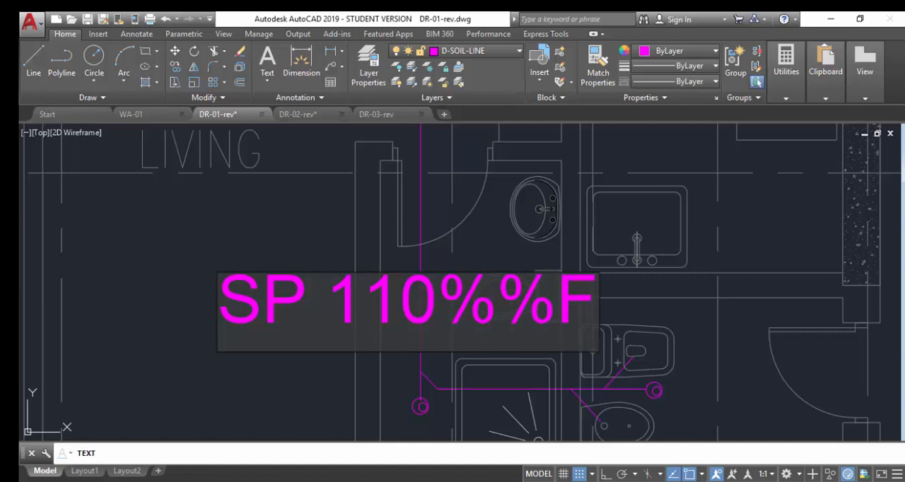
{"action": "key", "text": "BackSpace"}
{"action": "key", "text": "BackSpace"}
{"action": "key", "text": "BackSpace"}
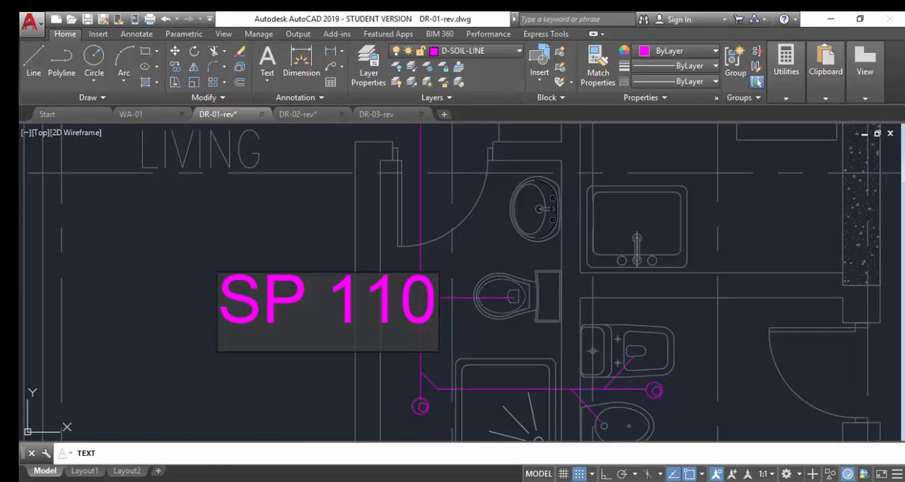
Finish the SP 110 single-line text entry and open the properties of that label.
{"action": "left_click", "coordinate": [233, 183]}
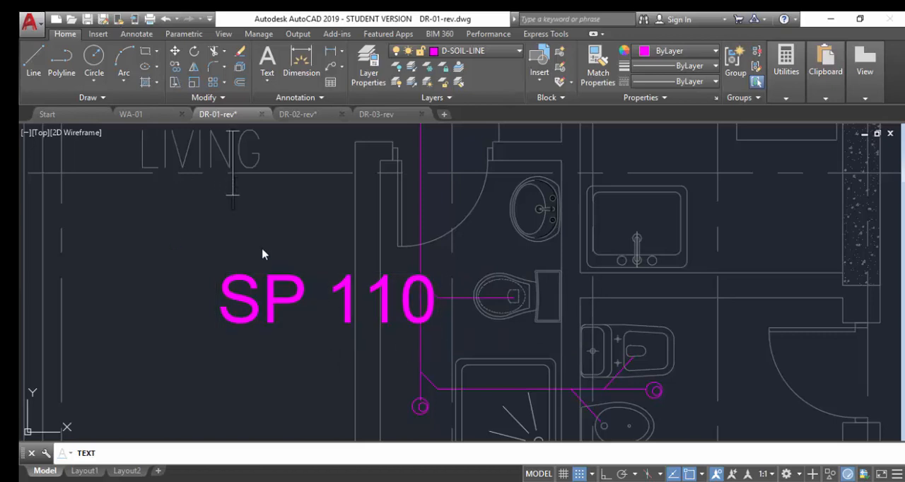
{"action": "key", "text": "Escape"}
{"action": "scroll", "coordinate": [312, 300], "scroll_direction": "down", "scroll_amount": 4}
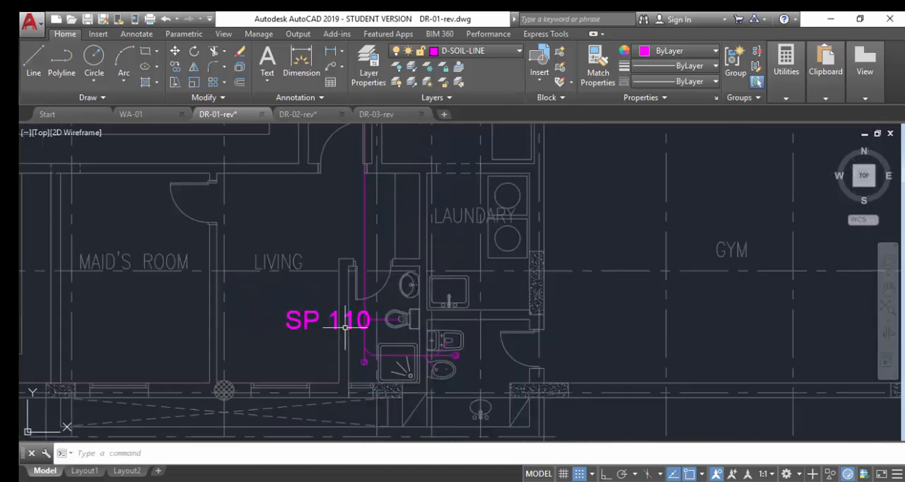
{"action": "left_click", "coordinate": [301, 322]}
{"action": "type", "text": "RP"}
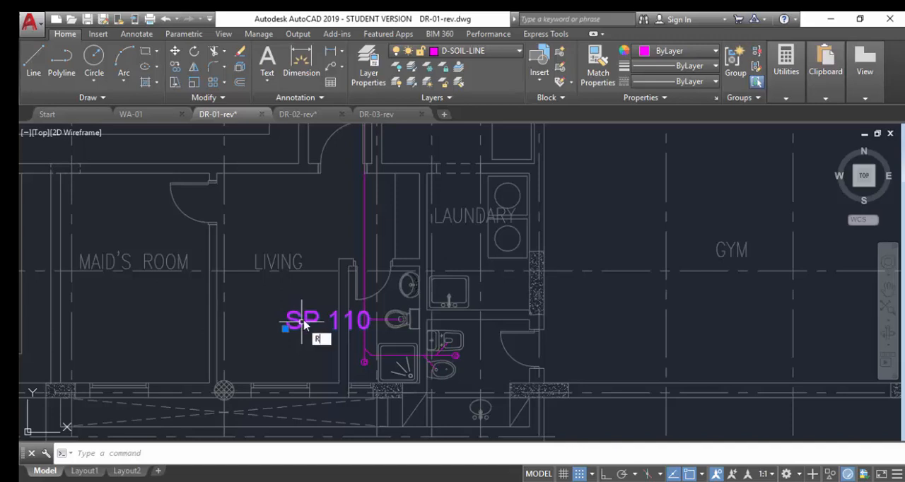
{"action": "key", "text": "BackSpace"}
{"action": "key", "text": "BackSpace"}
{"action": "type", "text": "PR"}
{"action": "key", "text": "Return"}
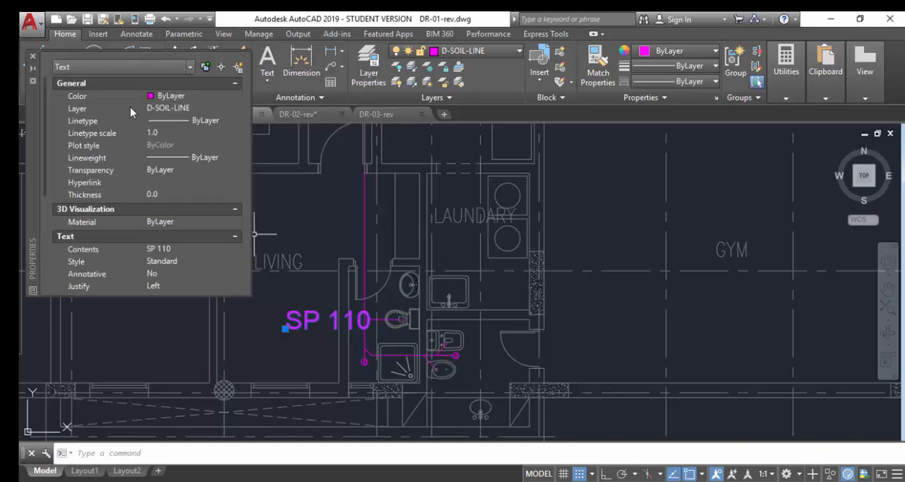
{"action": "left_click", "coordinate": [186, 110]}
{"action": "left_click", "coordinate": [187, 110]}
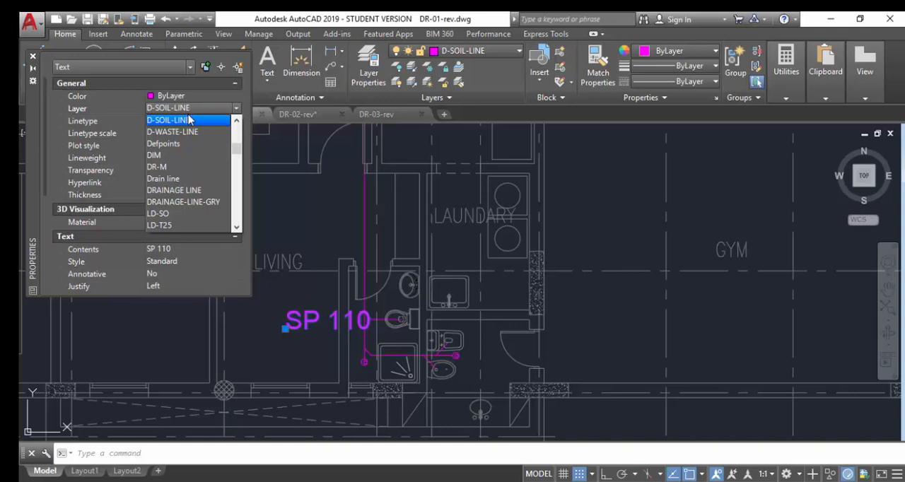
{"action": "key", "text": "t"}
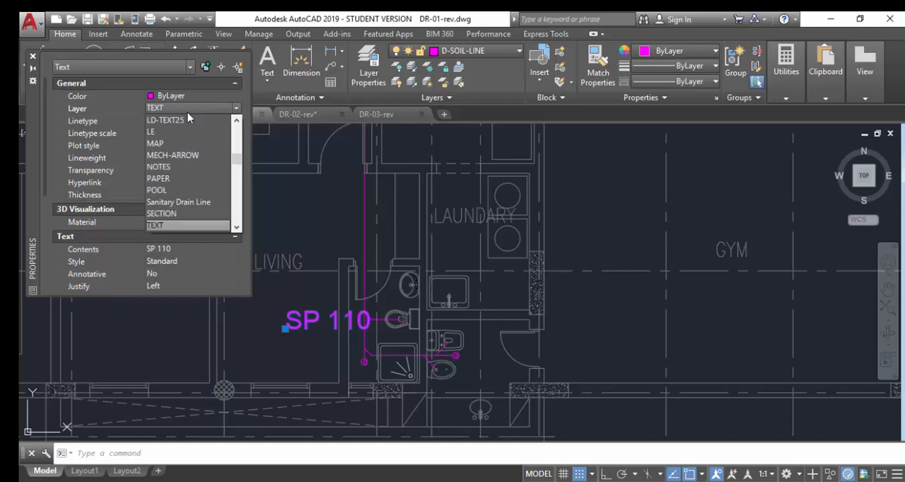
{"action": "key", "text": "Escape"}
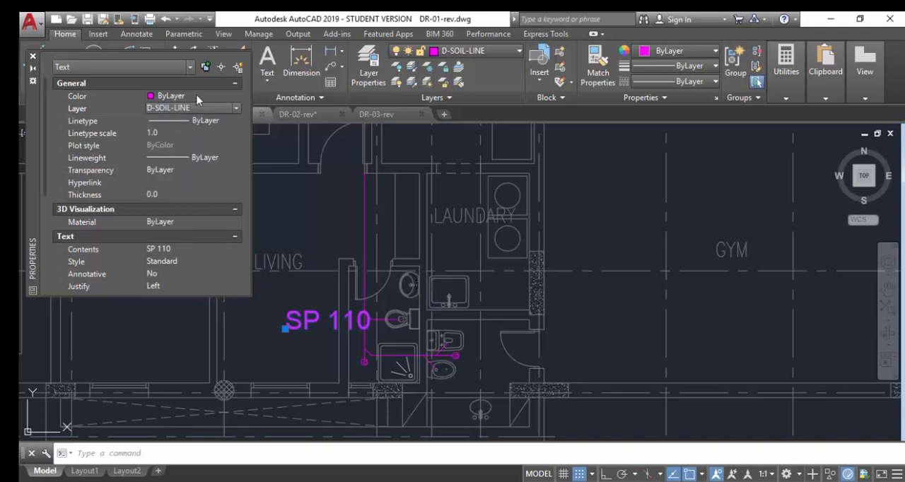
Set the colour of the SP 110 text to Green and deselect it.
{"action": "left_click", "coordinate": [197, 95]}
{"action": "left_click", "coordinate": [197, 94]}
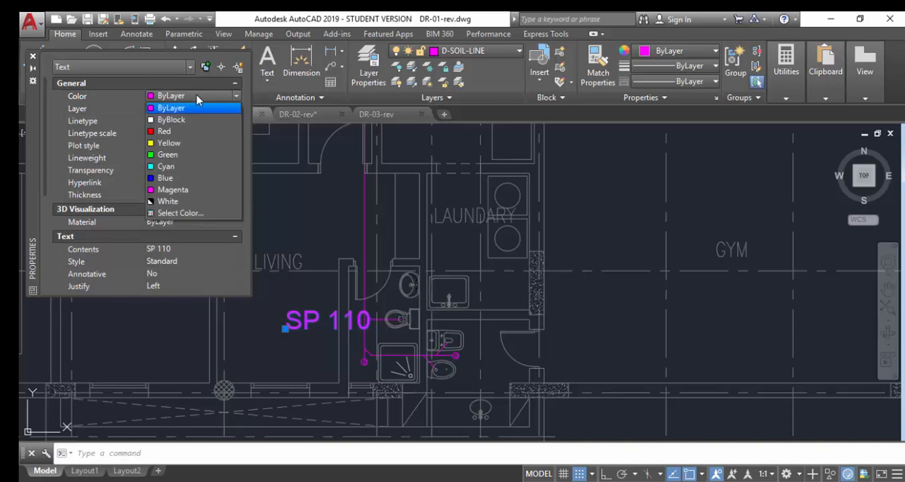
{"action": "left_click", "coordinate": [160, 155]}
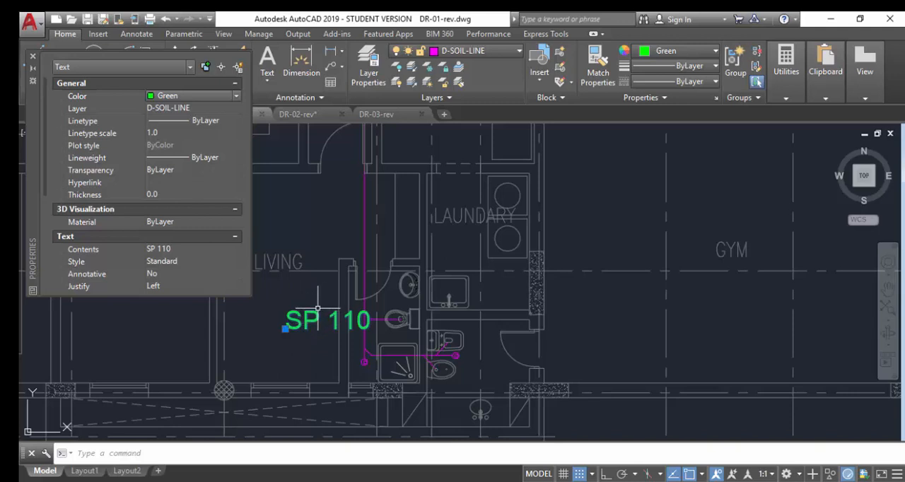
{"action": "key", "text": "Escape"}
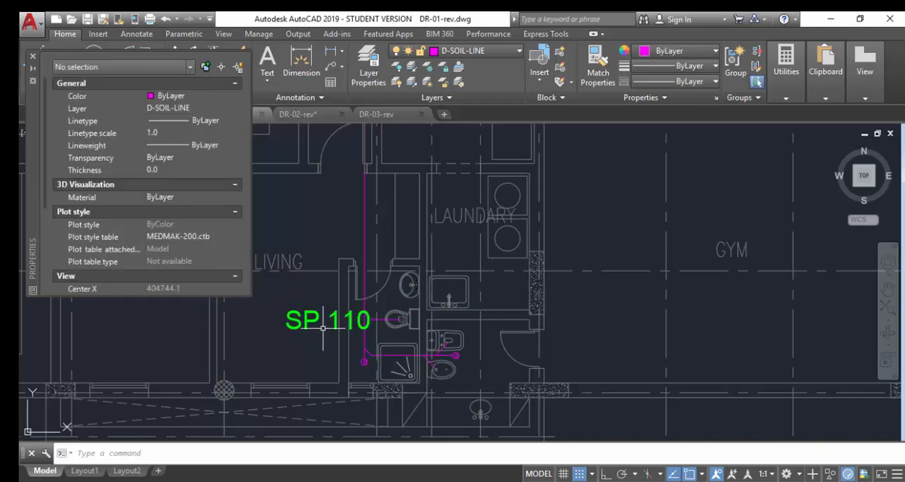
Change the text style of the SP 110 label to ROMANS and close its properties.
{"action": "left_click", "coordinate": [308, 323]}
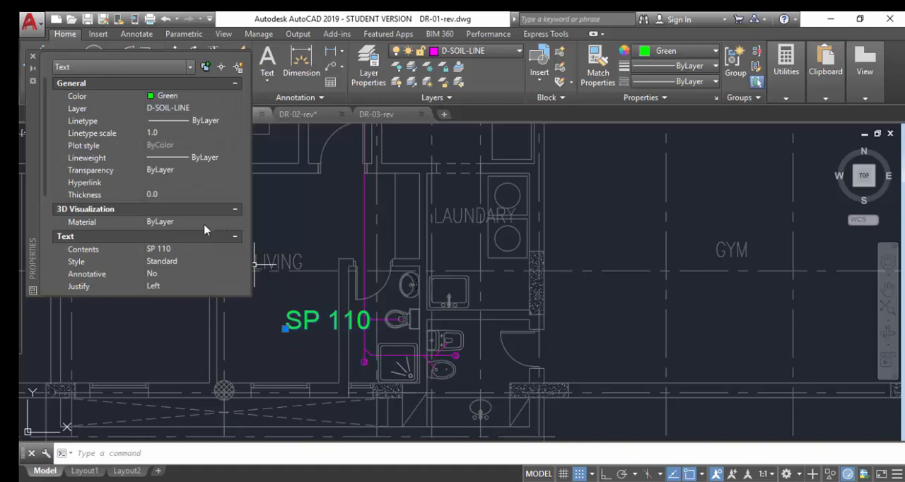
{"action": "left_click", "coordinate": [178, 262]}
{"action": "left_click", "coordinate": [180, 262]}
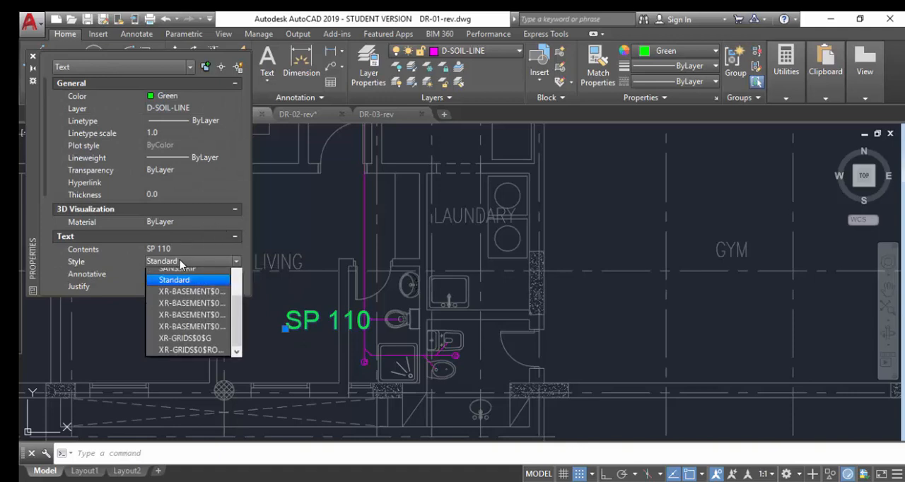
{"action": "left_click", "coordinate": [177, 274]}
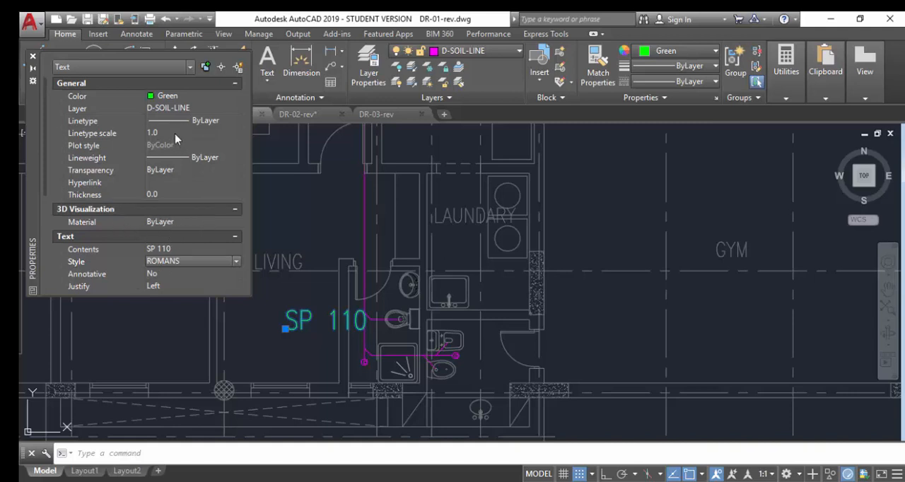
{"action": "left_click", "coordinate": [33, 56]}
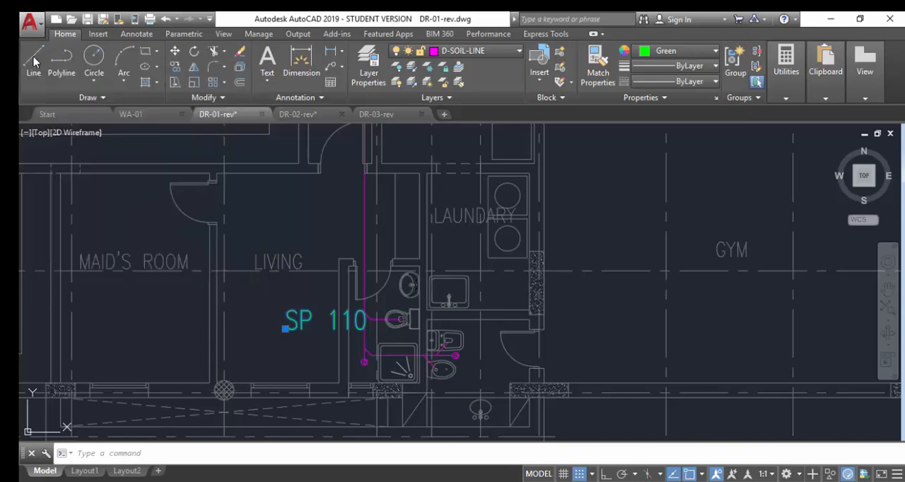
Try to scale the SP 110 label by a freehand-picked factor, and undo the scaling.
{"action": "scroll", "coordinate": [316, 329], "scroll_direction": "up", "scroll_amount": 5}
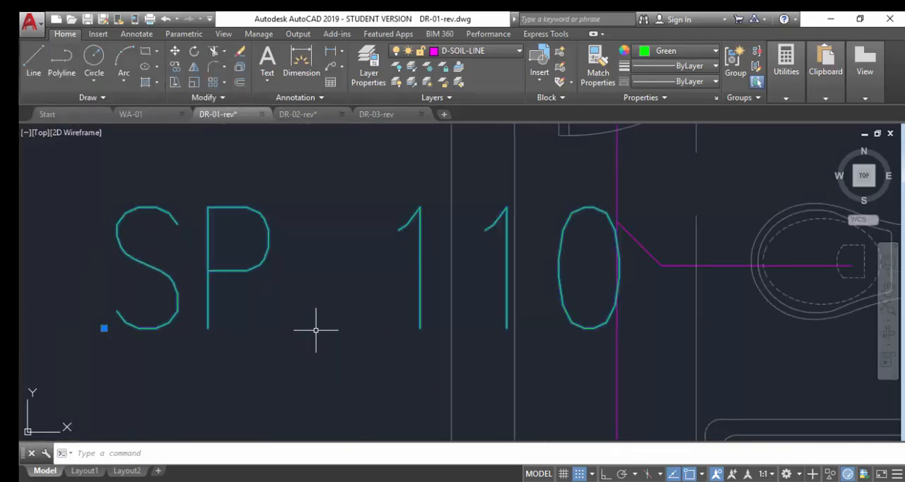
{"action": "type", "text": "sc"}
{"action": "key", "text": "Return"}
{"action": "left_click", "coordinate": [270, 287]}
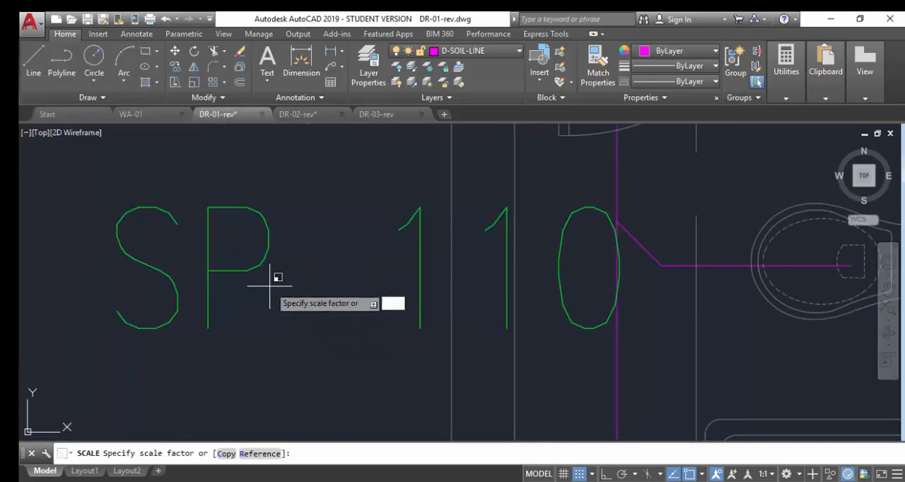
{"action": "left_click", "coordinate": [235, 239]}
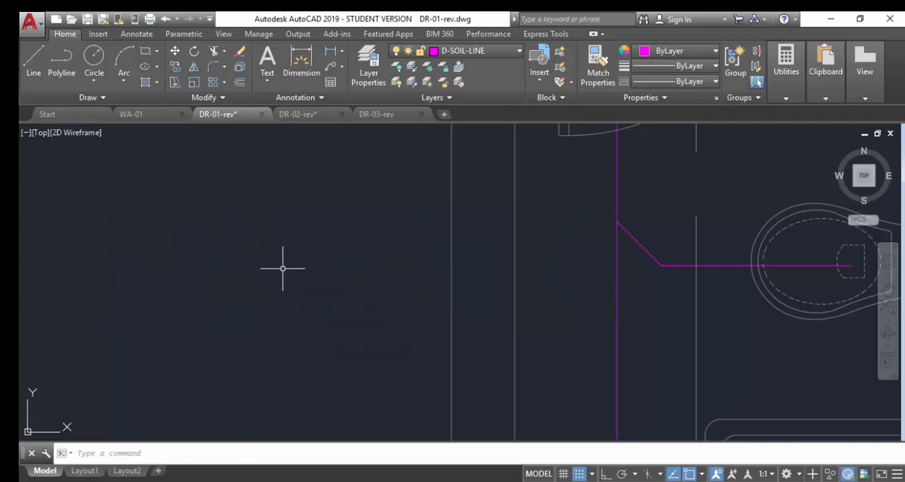
{"action": "key", "text": "ctrl+z"}
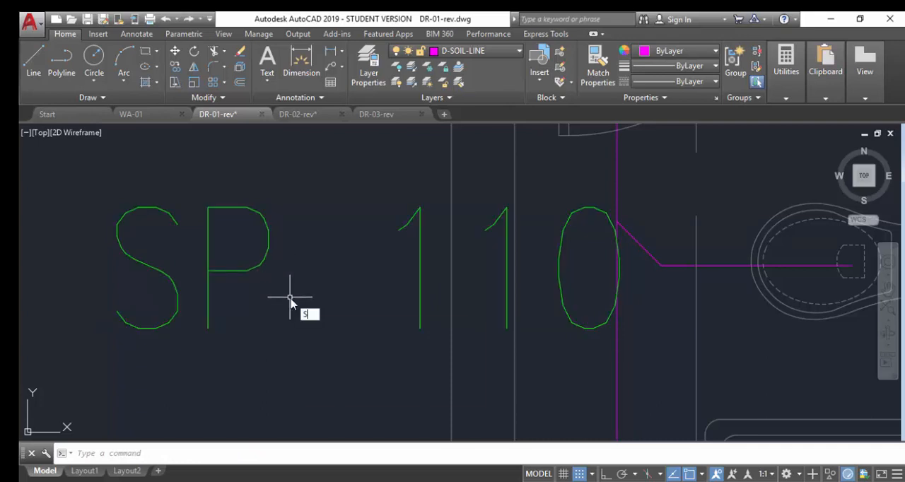
Scale the SP 110 label down to about half its size from a base point near the letter P.
{"action": "type", "text": "c"}
{"action": "key", "text": "Return"}
{"action": "left_click", "coordinate": [299, 297]}
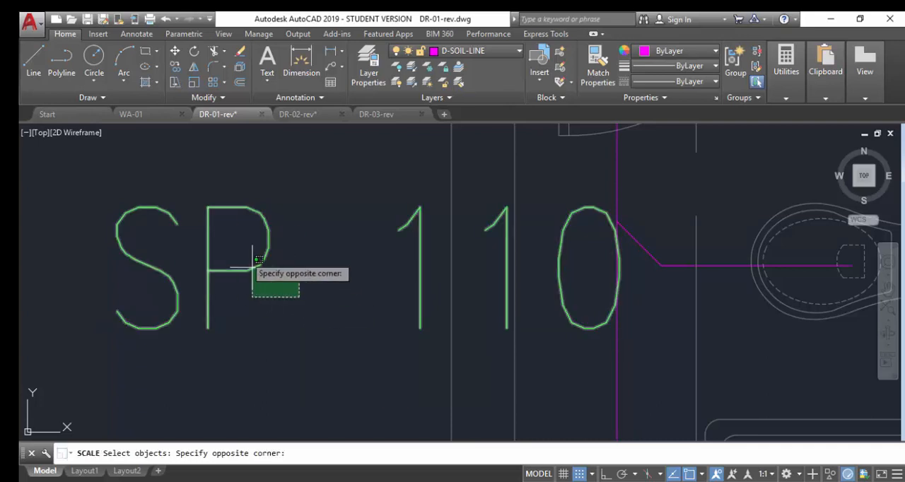
{"action": "left_click", "coordinate": [253, 259]}
{"action": "key", "text": "Return"}
{"action": "left_click", "coordinate": [241, 256]}
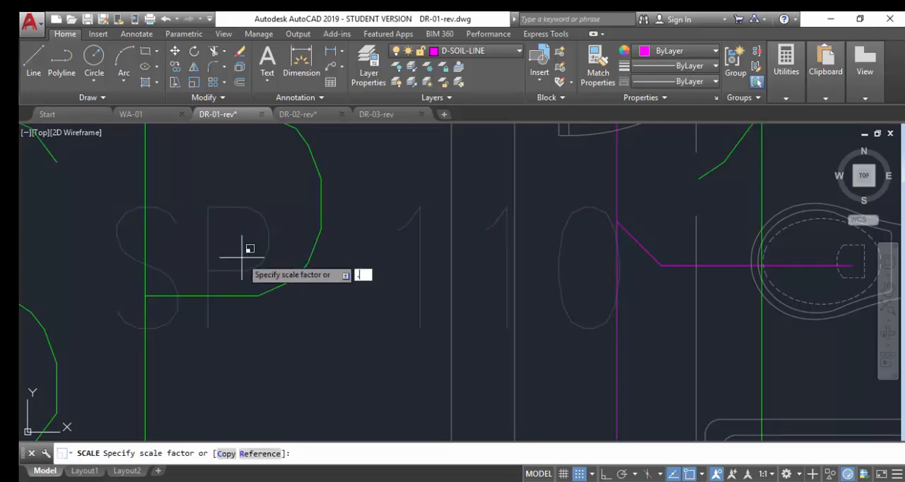
{"action": "key", "text": "Return"}
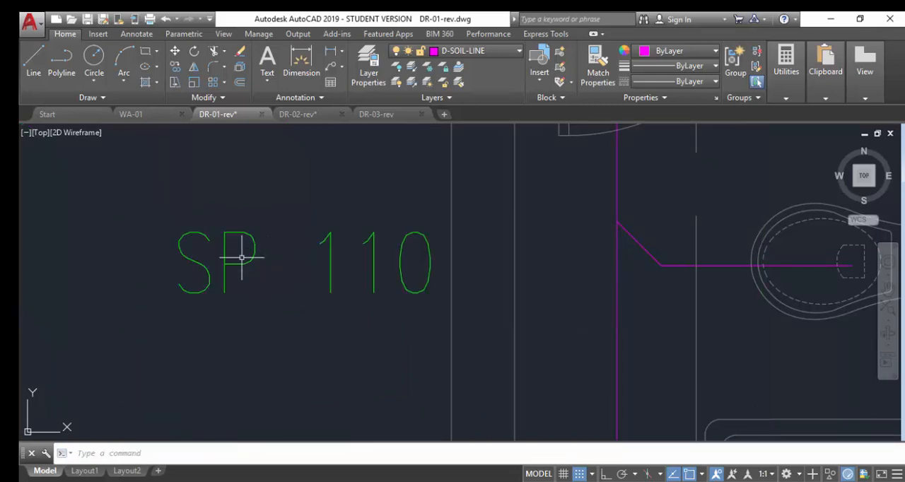
Rotate the SP 110 label about 90 degrees counterclockwise around its middle so that it reads vertically upward.
{"action": "scroll", "coordinate": [290, 247], "scroll_direction": "down", "scroll_amount": 4}
{"action": "scroll", "coordinate": [283, 252], "scroll_direction": "up", "scroll_amount": 3}
{"action": "left_click", "coordinate": [307, 247]}
{"action": "left_click", "coordinate": [309, 240]}
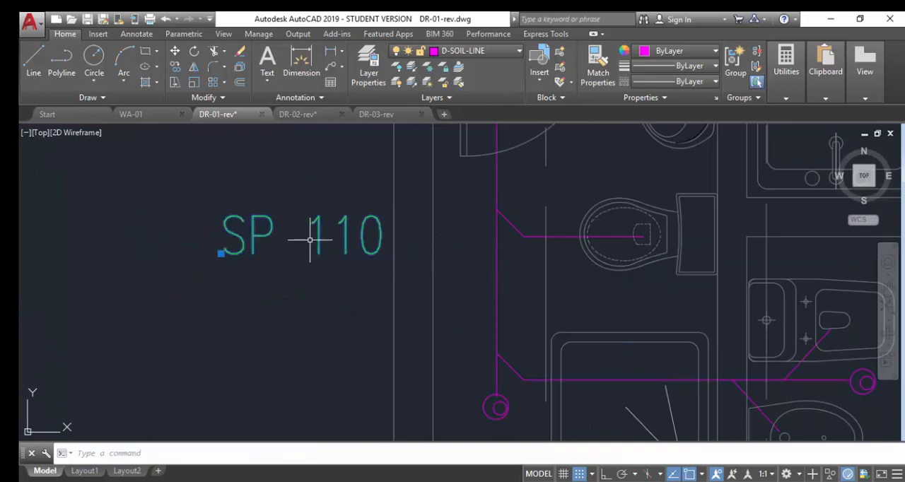
{"action": "type", "text": "RO"}
{"action": "key", "text": "Return"}
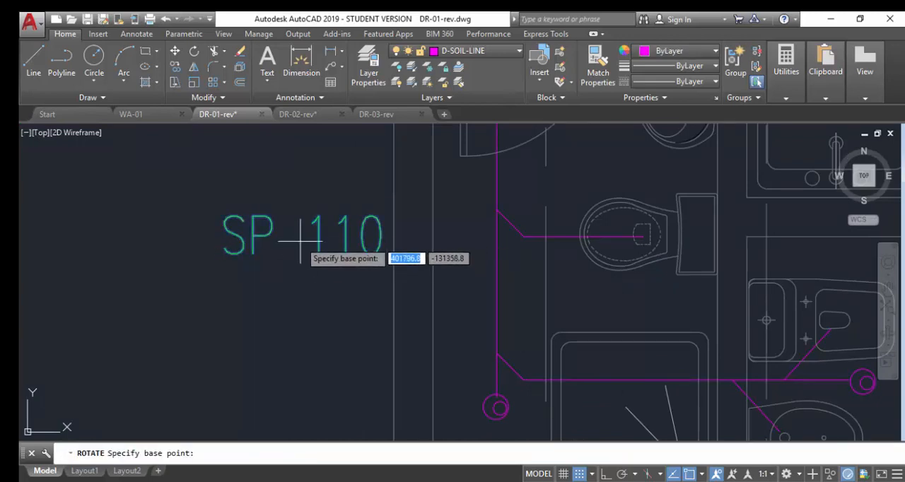
{"action": "left_click", "coordinate": [306, 237]}
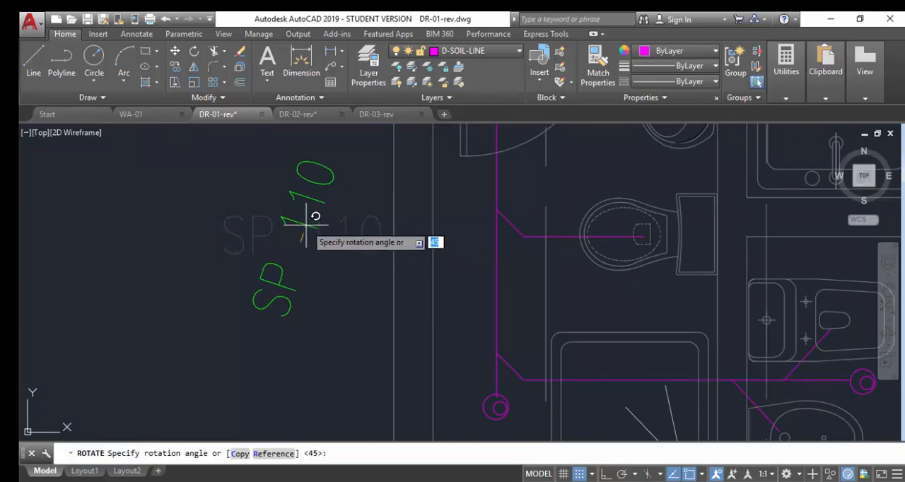
{"action": "left_click", "coordinate": [299, 151]}
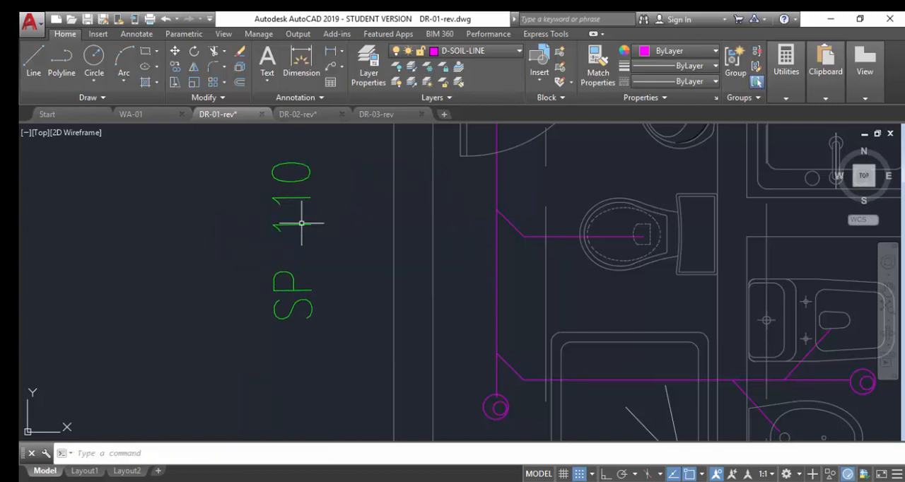
Move the rotated SP 110 label into the gap between the living room wall and the vertical soil pipe.
{"action": "left_click", "coordinate": [312, 254]}
{"action": "left_click", "coordinate": [276, 293]}
{"action": "type", "text": "M"}
{"action": "key", "text": "Return"}
{"action": "left_click", "coordinate": [285, 287]}
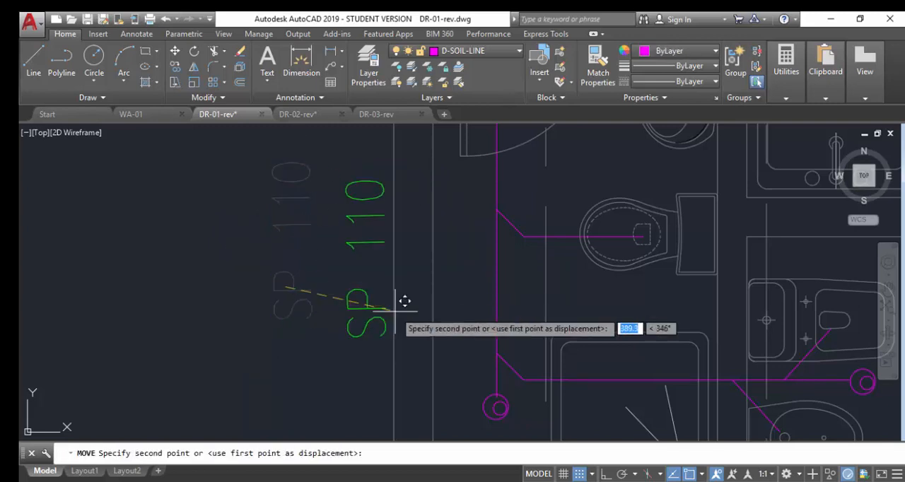
{"action": "left_click", "coordinate": [459, 297]}
{"action": "scroll", "coordinate": [458, 297], "scroll_direction": "down", "scroll_amount": 5}
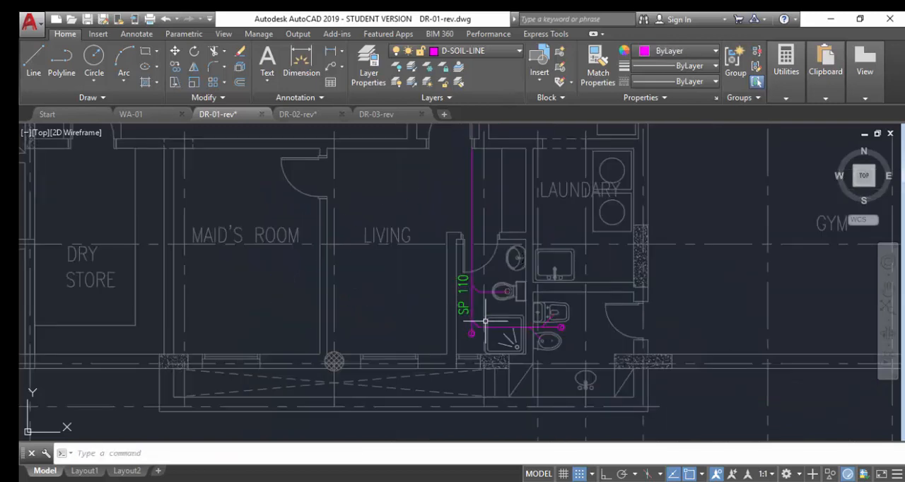
{"action": "scroll", "coordinate": [474, 315], "scroll_direction": "up", "scroll_amount": 4}
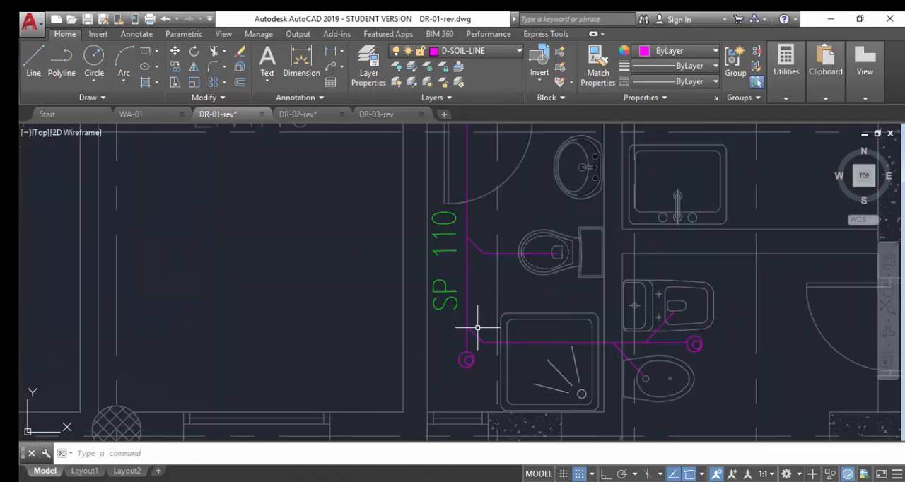
{"action": "key", "text": "Return"}
{"action": "left_click", "coordinate": [443, 296]}
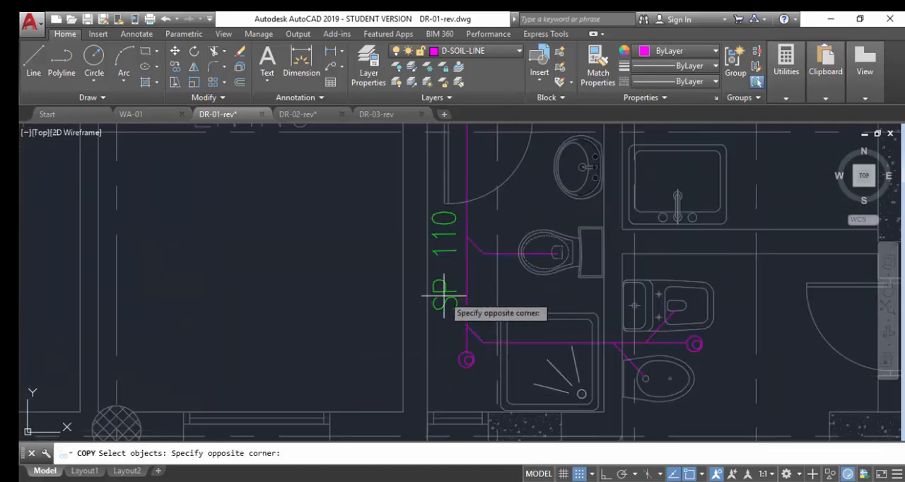
{"action": "left_click", "coordinate": [443, 296]}
{"action": "left_click", "coordinate": [436, 311]}
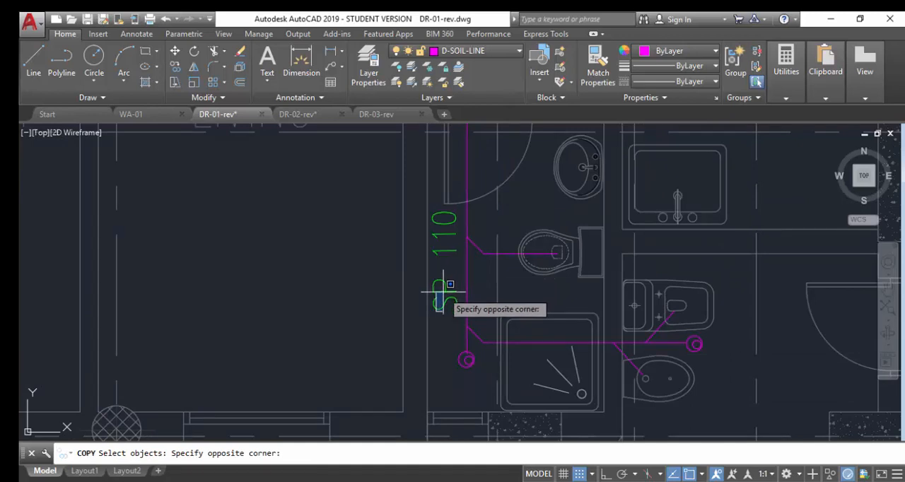
{"action": "key", "text": "Escape"}
Copy the vertical SP 110 label westward into the empty floor area of the living room.
{"action": "type", "text": "CO"}
{"action": "key", "text": "Return"}
{"action": "left_click", "coordinate": [445, 307]}
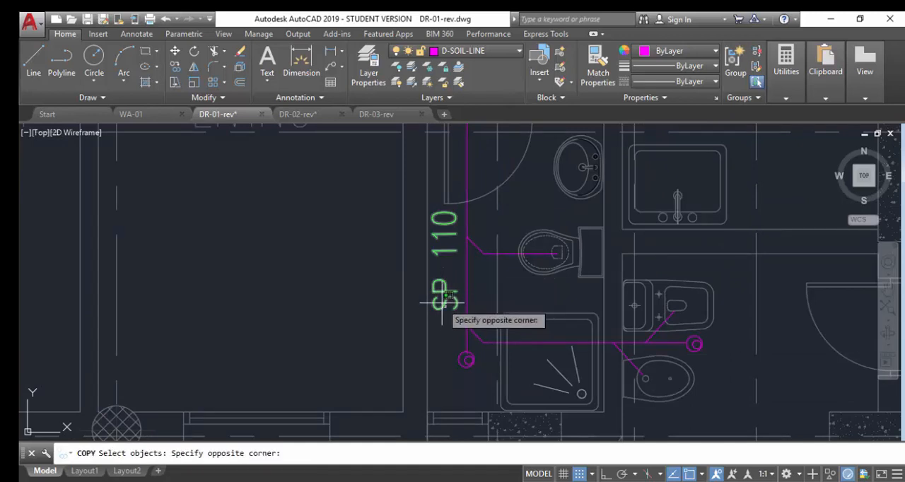
{"action": "left_click", "coordinate": [444, 296]}
{"action": "key", "text": "Return"}
{"action": "left_click", "coordinate": [444, 298]}
{"action": "left_click", "coordinate": [331, 301]}
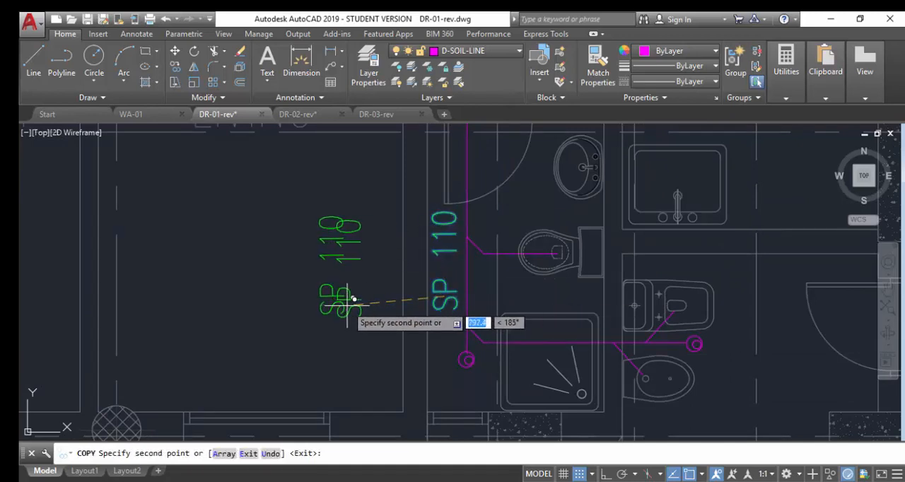
{"action": "key", "text": "Return"}
Change the text of the copied label in the living room to CO.
{"action": "type", "text": "ED"}
{"action": "key", "text": "Return"}
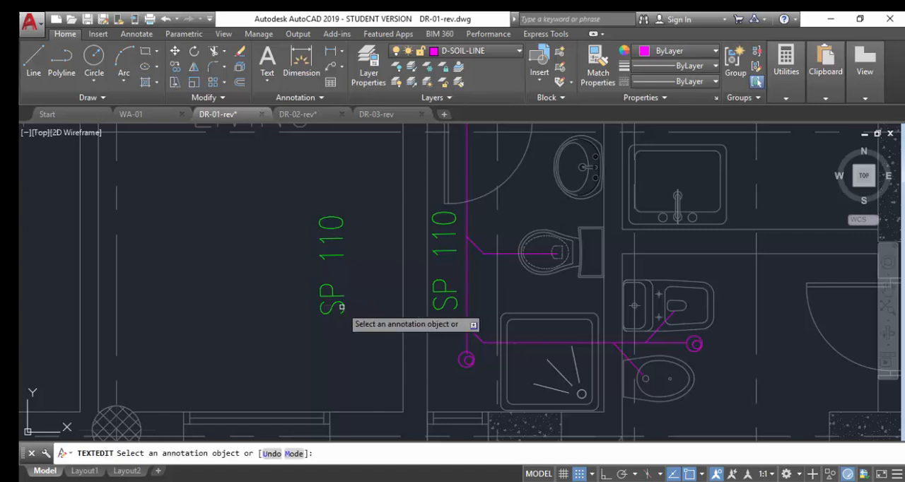
{"action": "left_click", "coordinate": [341, 307]}
{"action": "type", "text": "CO"}
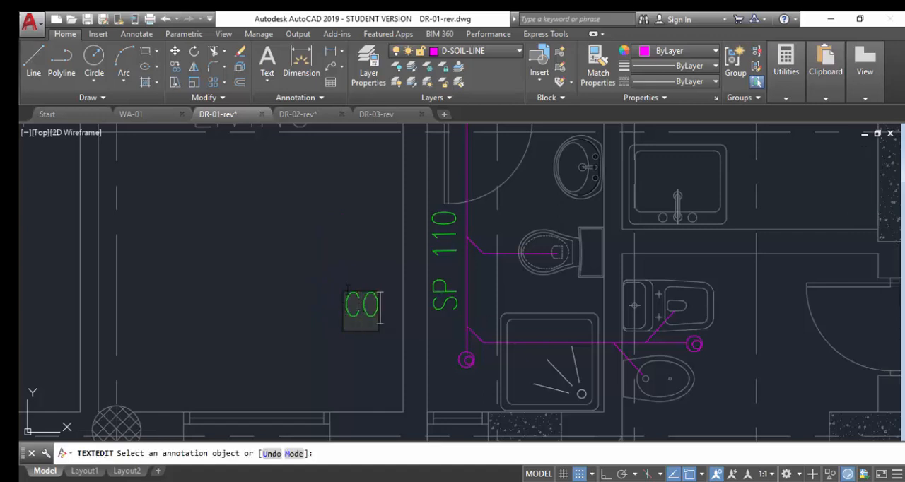
{"action": "key", "text": "Return"}
{"action": "key", "text": "Escape"}
Move the CO label next to the circular cleanout at the lower end of the vertical soil pipe.
{"action": "left_click", "coordinate": [324, 292]}
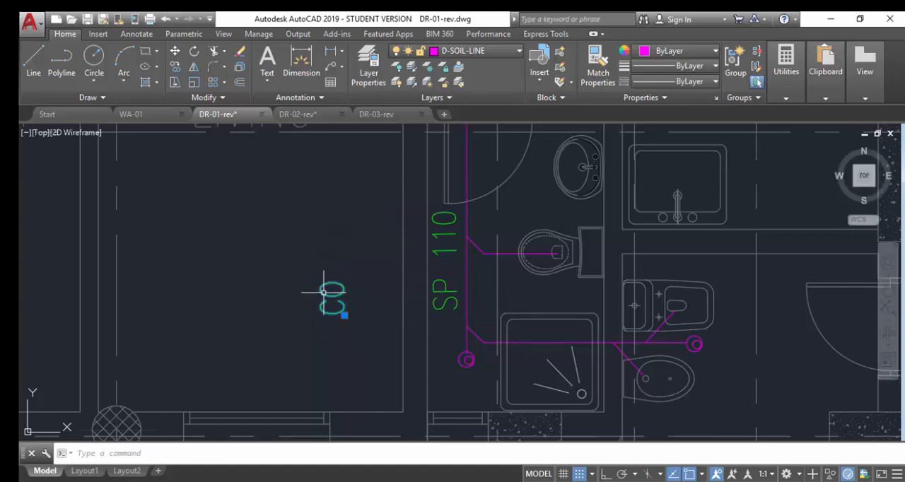
{"action": "key", "text": "Escape"}
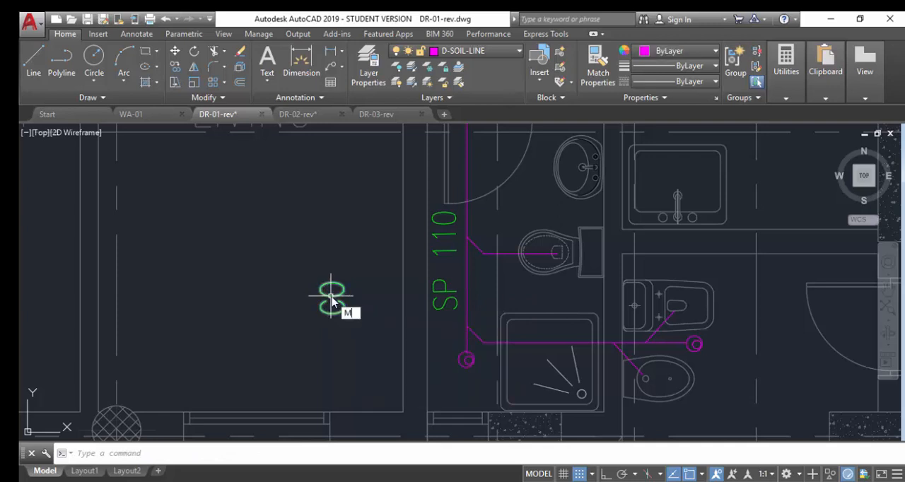
{"action": "type", "text": "M"}
{"action": "key", "text": "Return"}
{"action": "left_click", "coordinate": [323, 299]}
{"action": "key", "text": "Return"}
{"action": "left_click", "coordinate": [328, 303]}
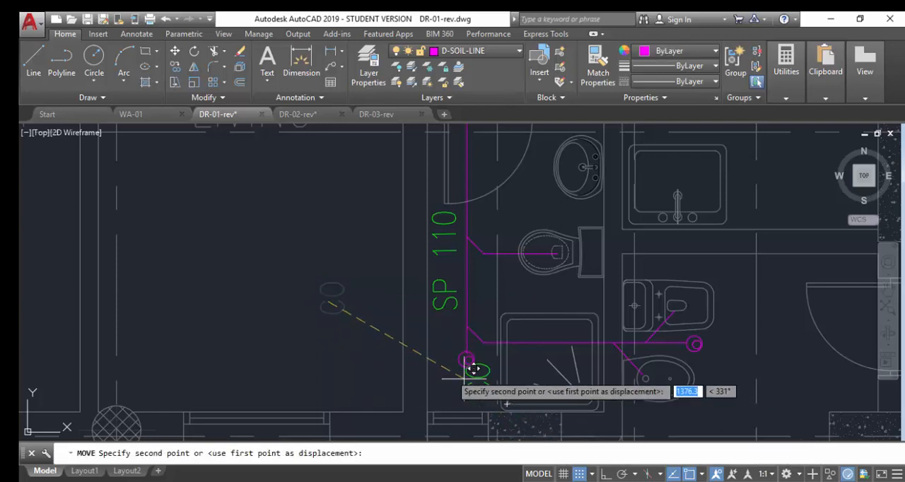
{"action": "scroll", "coordinate": [474, 370], "scroll_direction": "up", "scroll_amount": 5}
{"action": "left_click", "coordinate": [491, 404]}
{"action": "scroll", "coordinate": [438, 337], "scroll_direction": "down", "scroll_amount": 7}
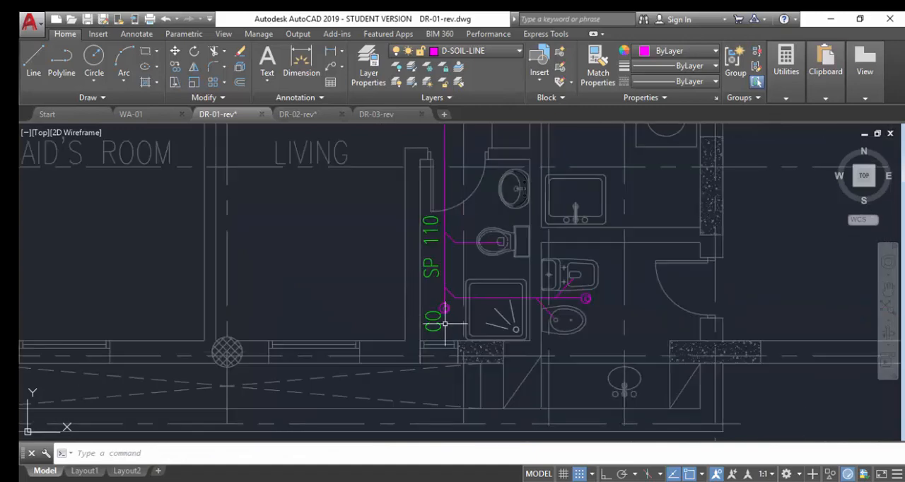
Copy the CO label beside the circular cleanout at the east end of the horizontal soil branch, near the bidet.
{"action": "scroll", "coordinate": [445, 325], "scroll_direction": "up", "scroll_amount": 2}
{"action": "left_click", "coordinate": [437, 328]}
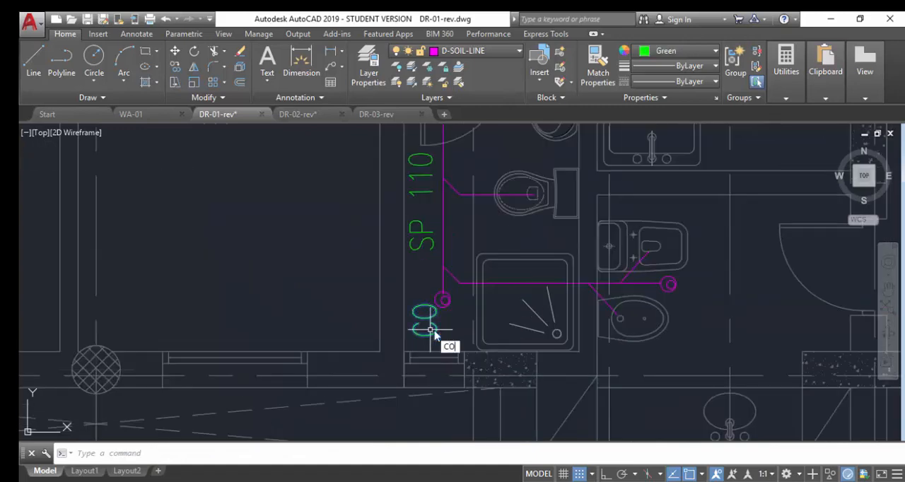
{"action": "type", "text": "CO"}
{"action": "key", "text": "Return"}
{"action": "left_click", "coordinate": [432, 330]}
{"action": "scroll", "coordinate": [707, 311], "scroll_direction": "up", "scroll_amount": 5}
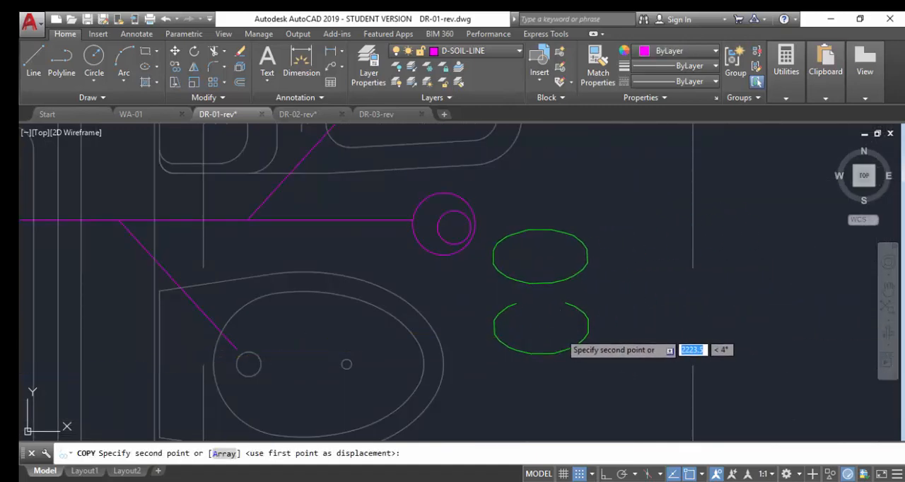
{"action": "scroll", "coordinate": [563, 340], "scroll_direction": "down", "scroll_amount": 5}
{"action": "left_click", "coordinate": [573, 331]}
{"action": "key", "text": "Return"}
{"action": "scroll", "coordinate": [493, 325], "scroll_direction": "up", "scroll_amount": 1}
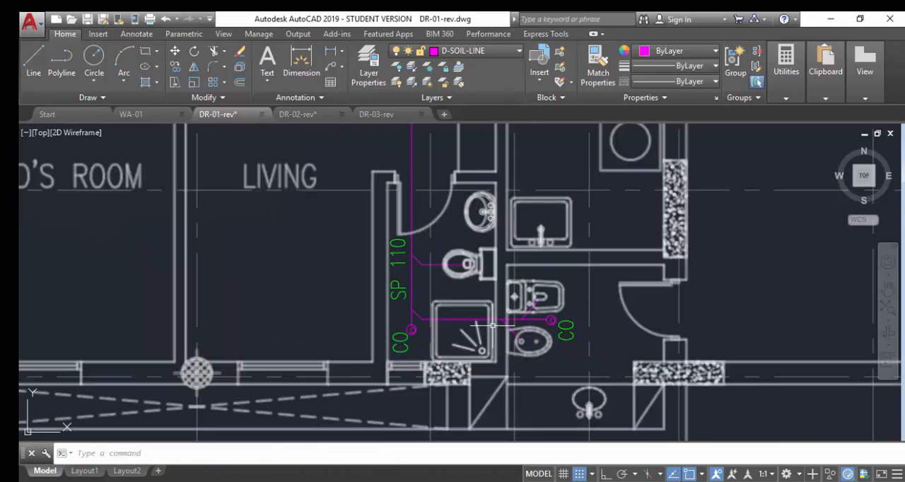
{"action": "scroll", "coordinate": [493, 325], "scroll_direction": "down", "scroll_amount": 3}
{"action": "scroll", "coordinate": [512, 352], "scroll_direction": "up", "scroll_amount": 3}
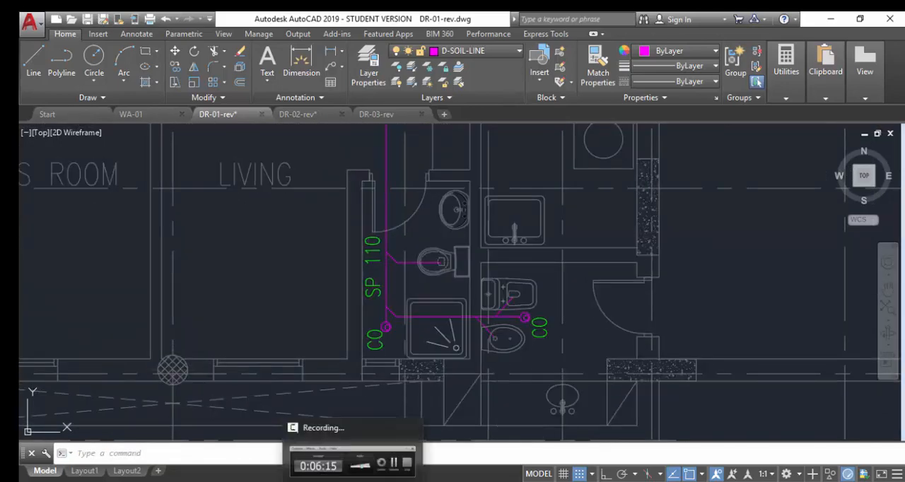
{"action": "left_click", "coordinate": [353, 480]}
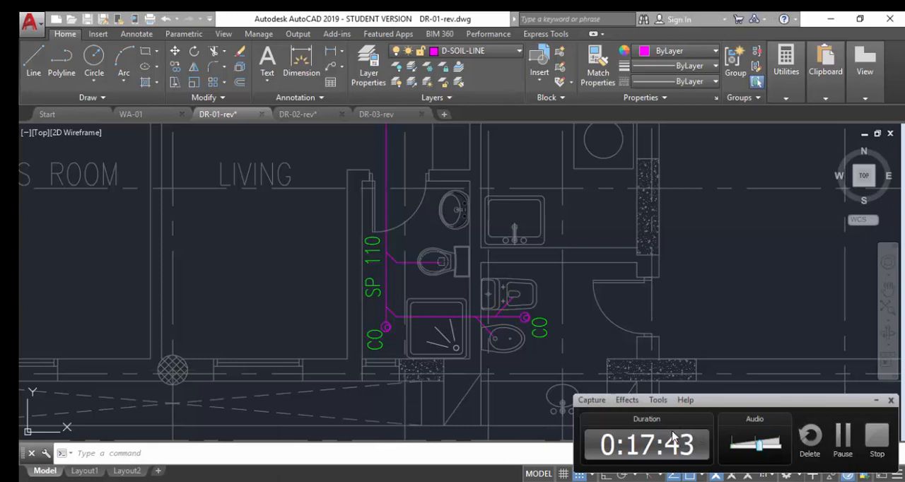